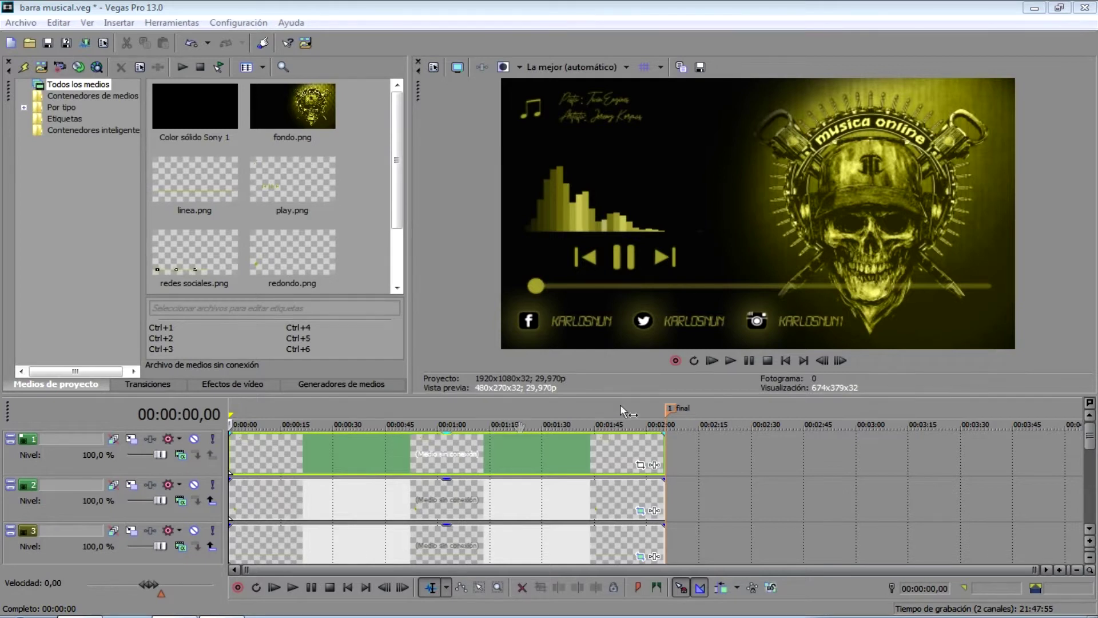
Step: Play the finished music bar project briefly in the preview and stop playback
left_click(730, 360)
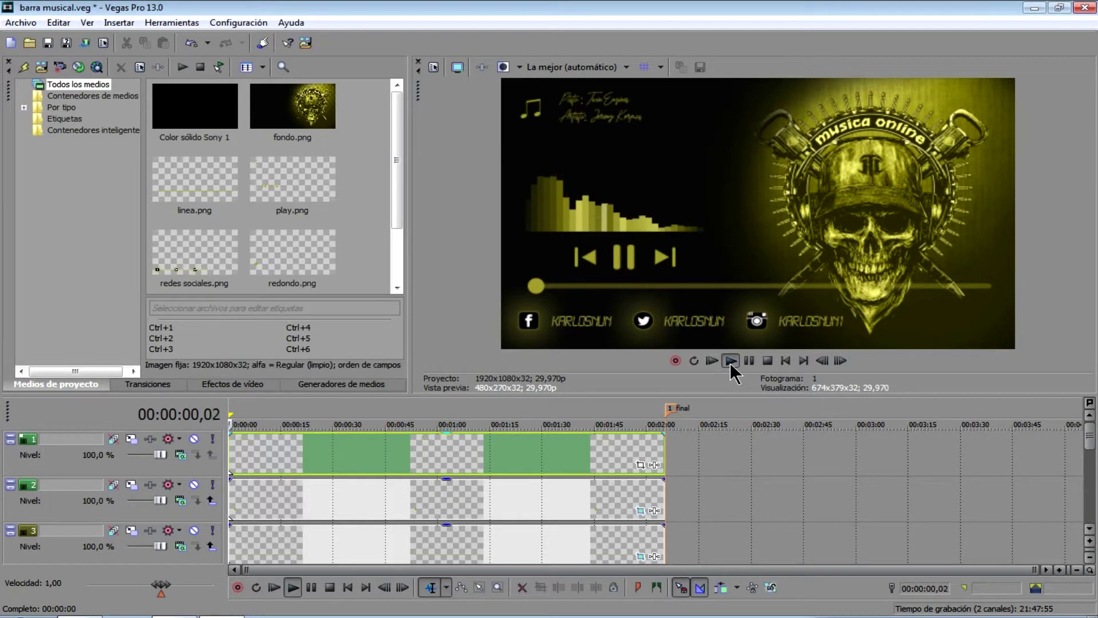
left_click(767, 361)
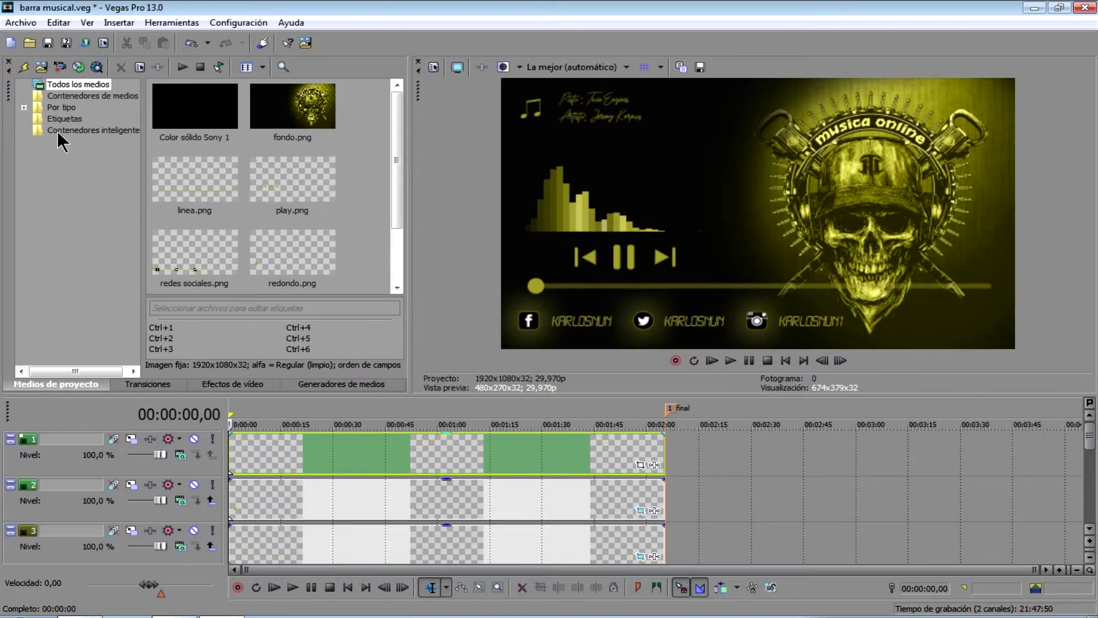
Step: Create a new project with the HD 1080-60i (1920x1080; 29,970 fps) template, discarding changes to the open project
left_click(22, 22)
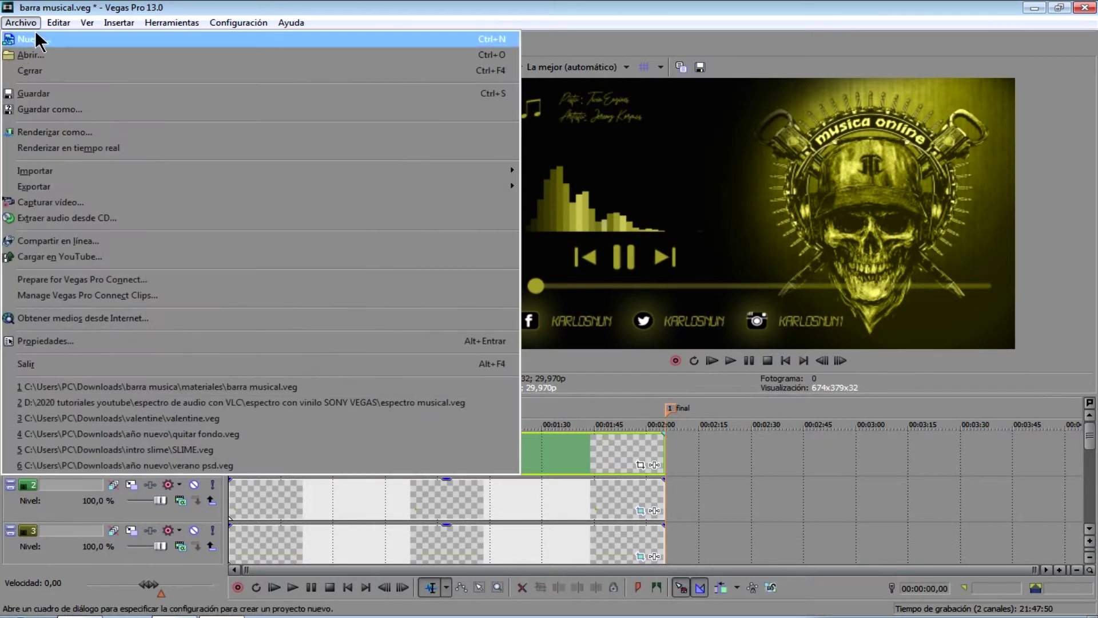
left_click(38, 34)
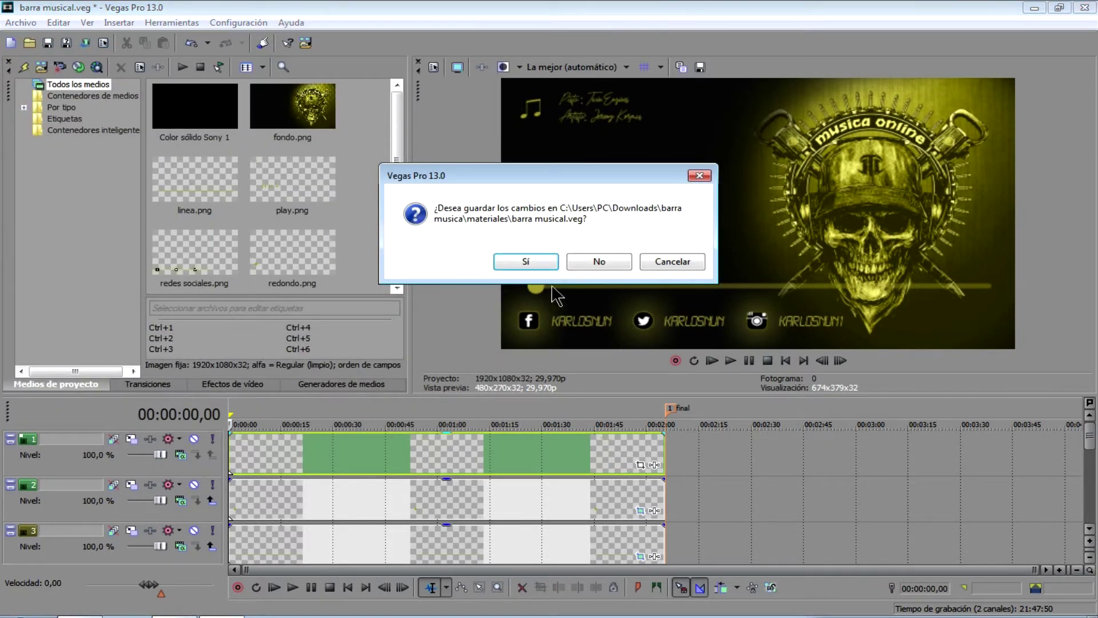
left_click(579, 262)
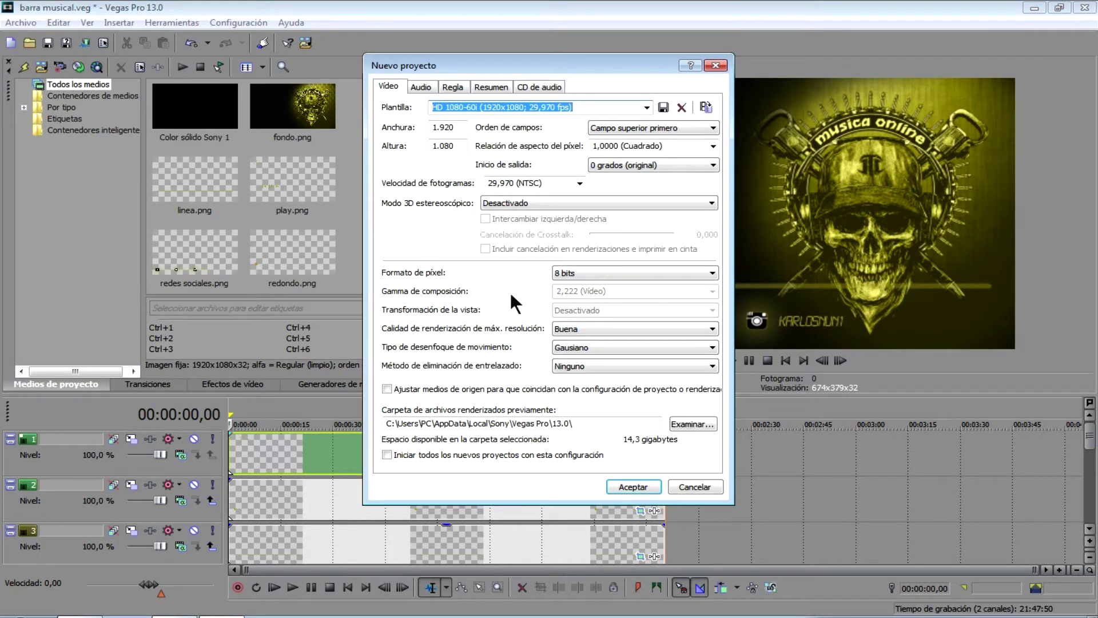
left_click(456, 144)
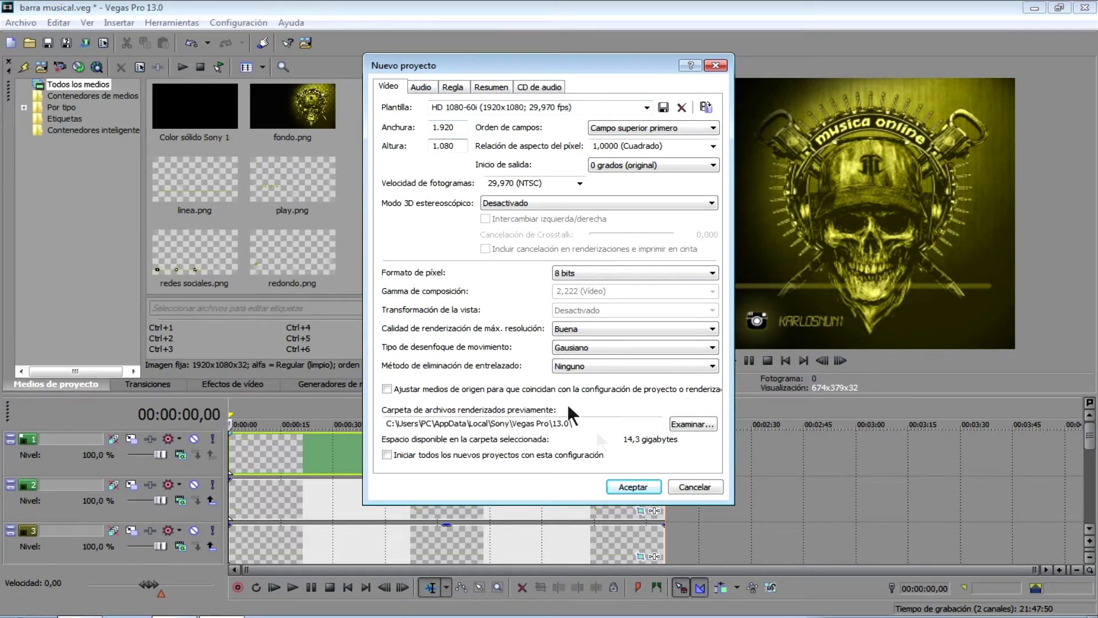
left_click(628, 485)
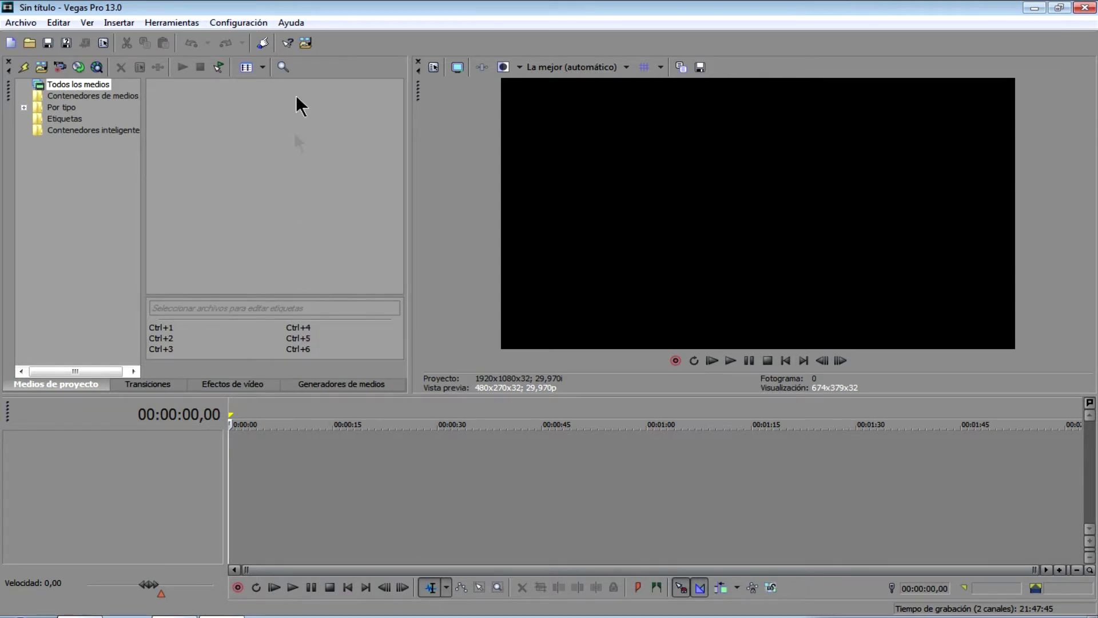
Step: Import the Twin Engines MP3 from the materiales folder and place it at the start of the timeline
left_click(309, 44)
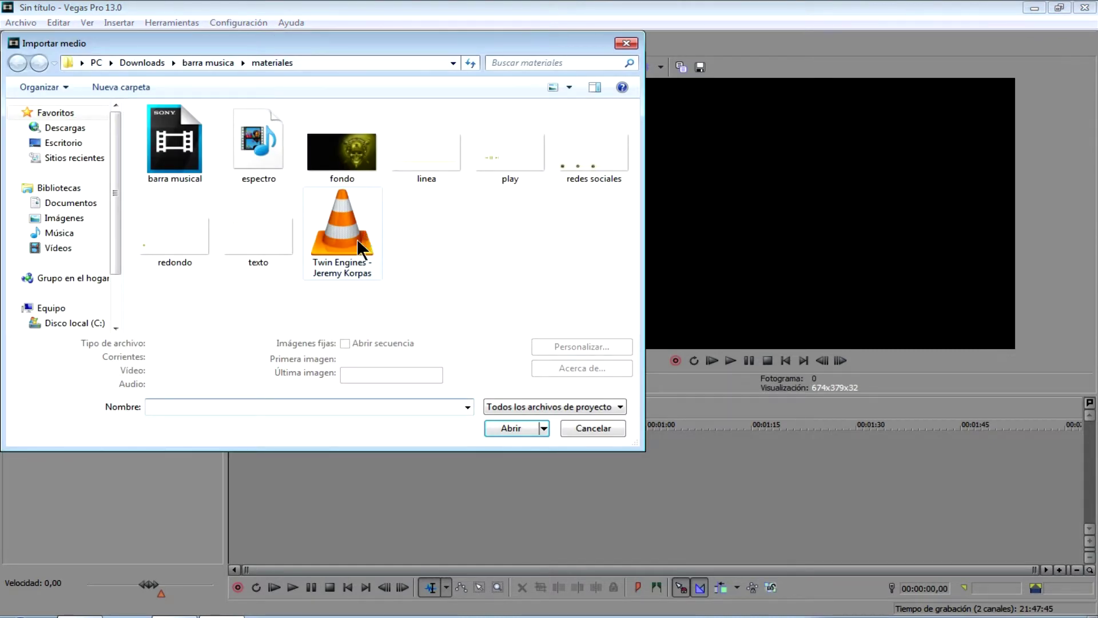
left_click(357, 238)
left_click(503, 442)
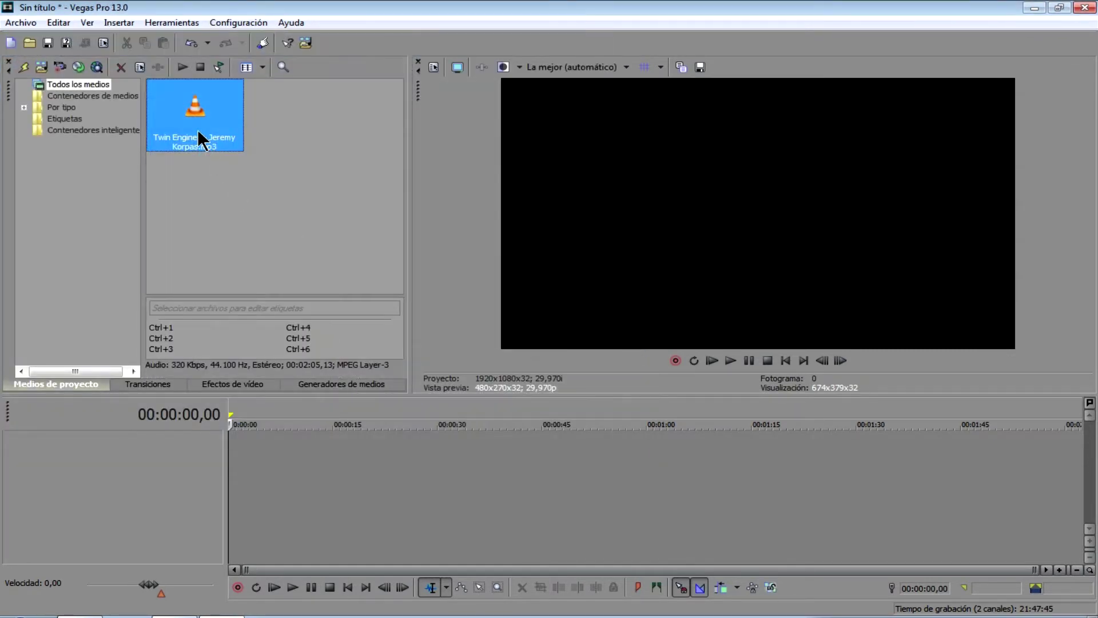
left_click_drag(206, 139, 268, 466)
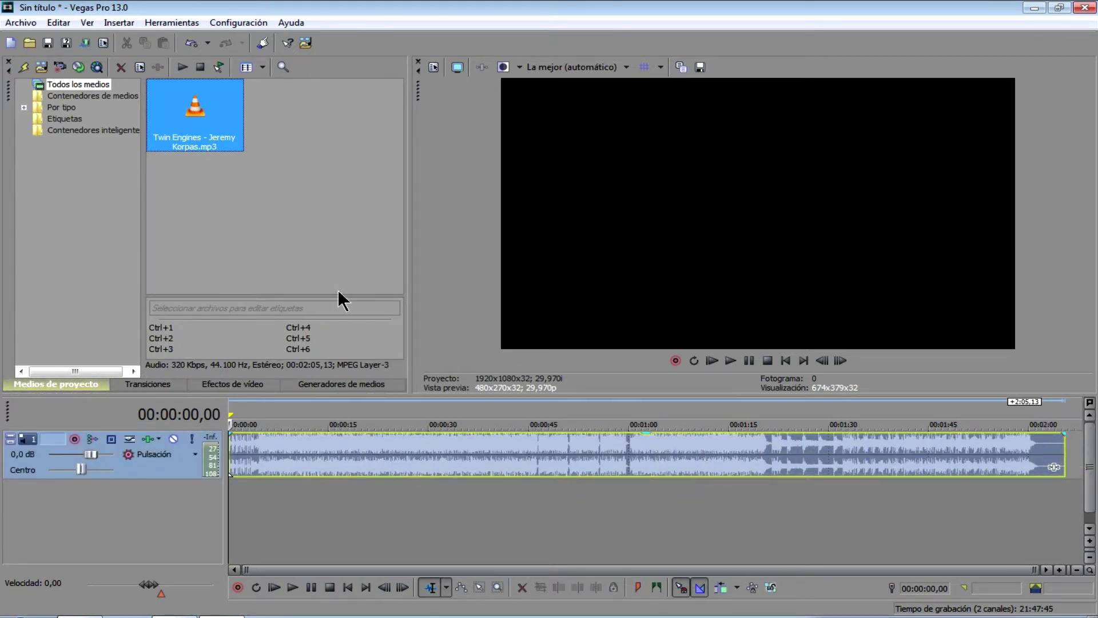
Step: Set up an AIFF render named espectro with the 44.100 Hz, 16-bit, stereo, PCM AIFF template, and cancel it without rendering
left_click(22, 22)
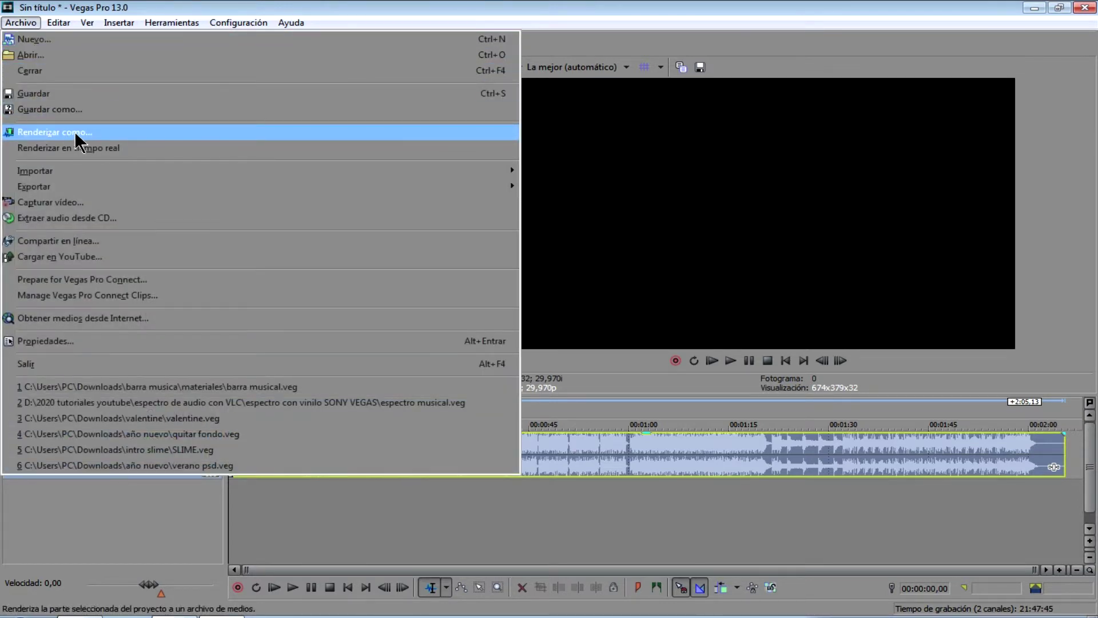
left_click(99, 132)
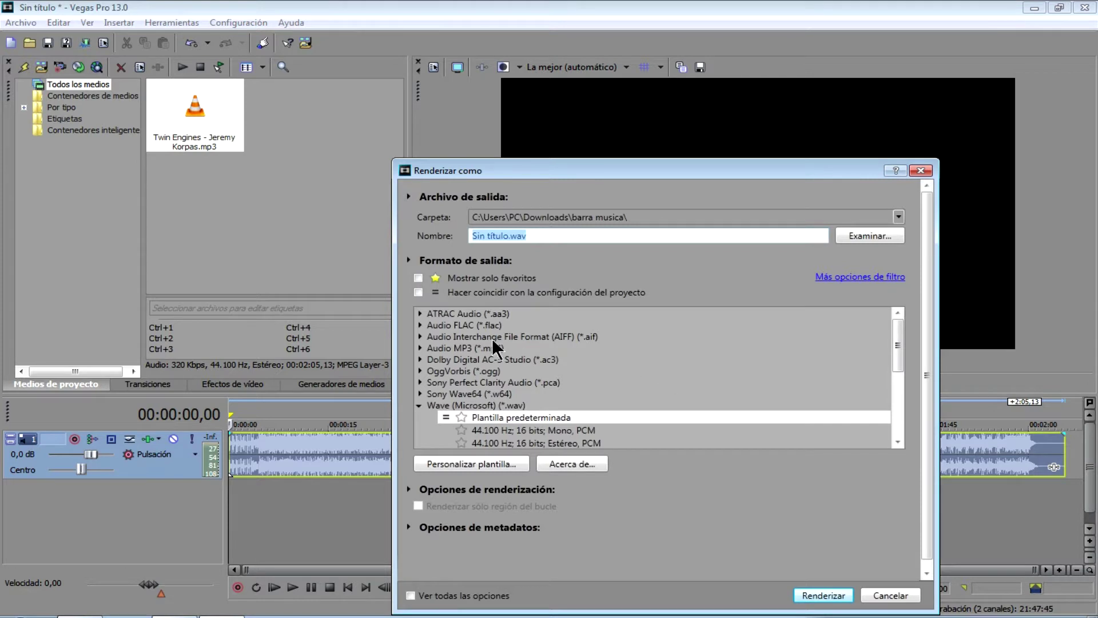
left_click(563, 338)
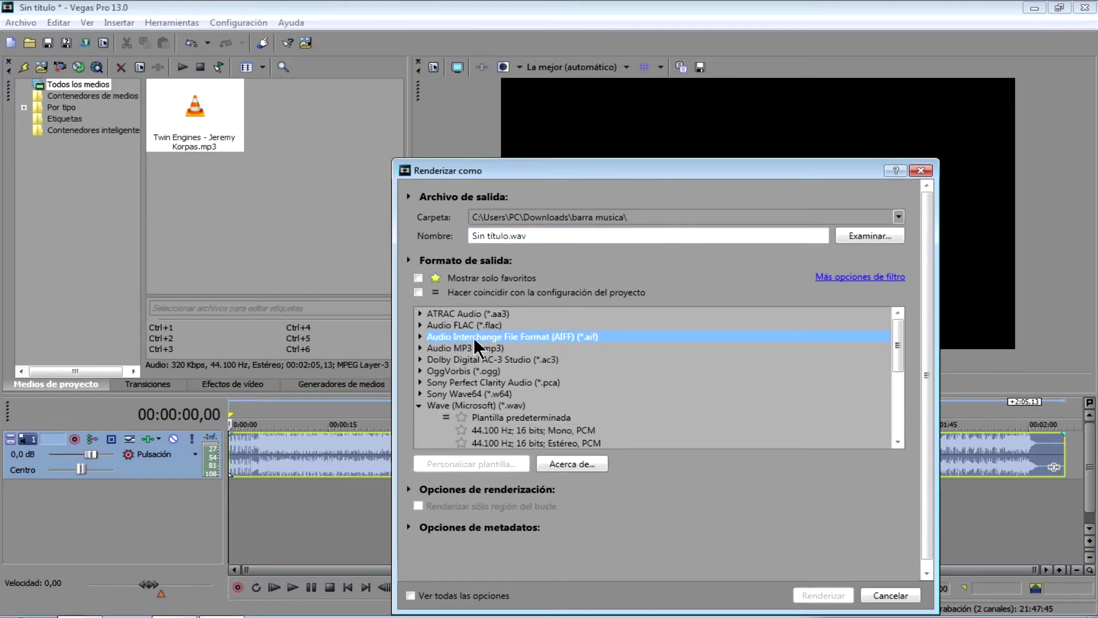
left_click(420, 337)
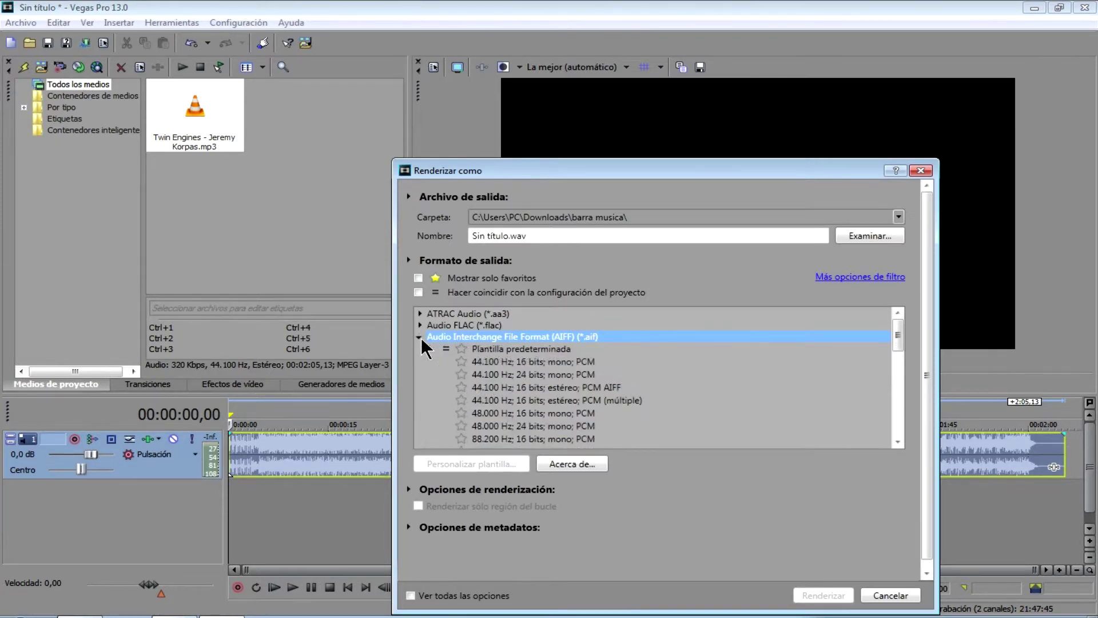
left_click(577, 387)
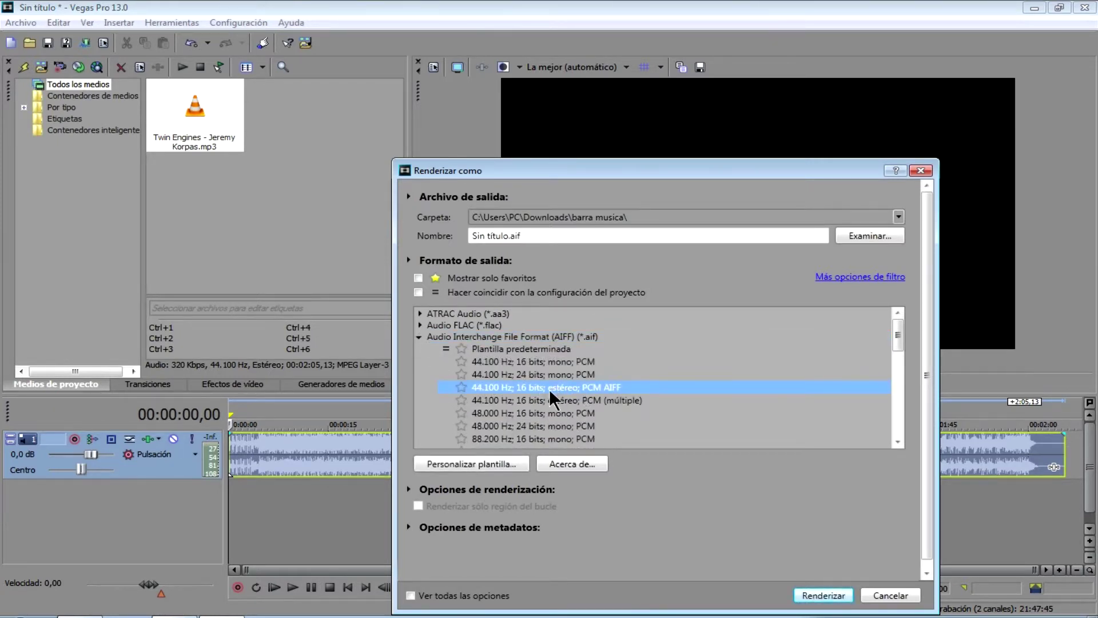
left_click(507, 235)
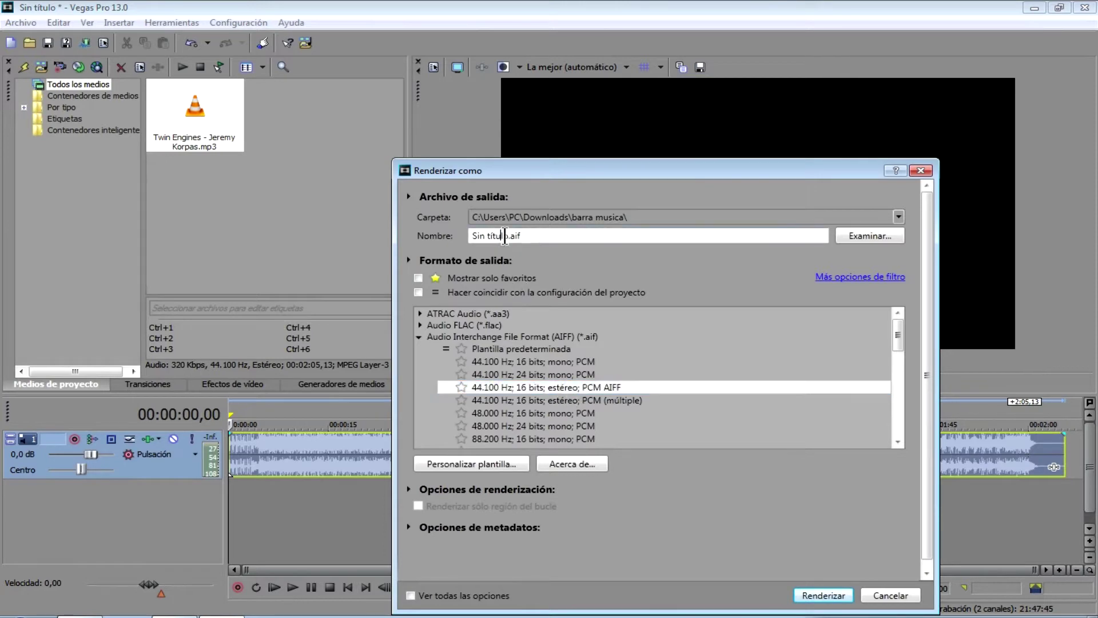
left_click_drag(506, 235, 467, 234)
type("espectro")
left_click(882, 601)
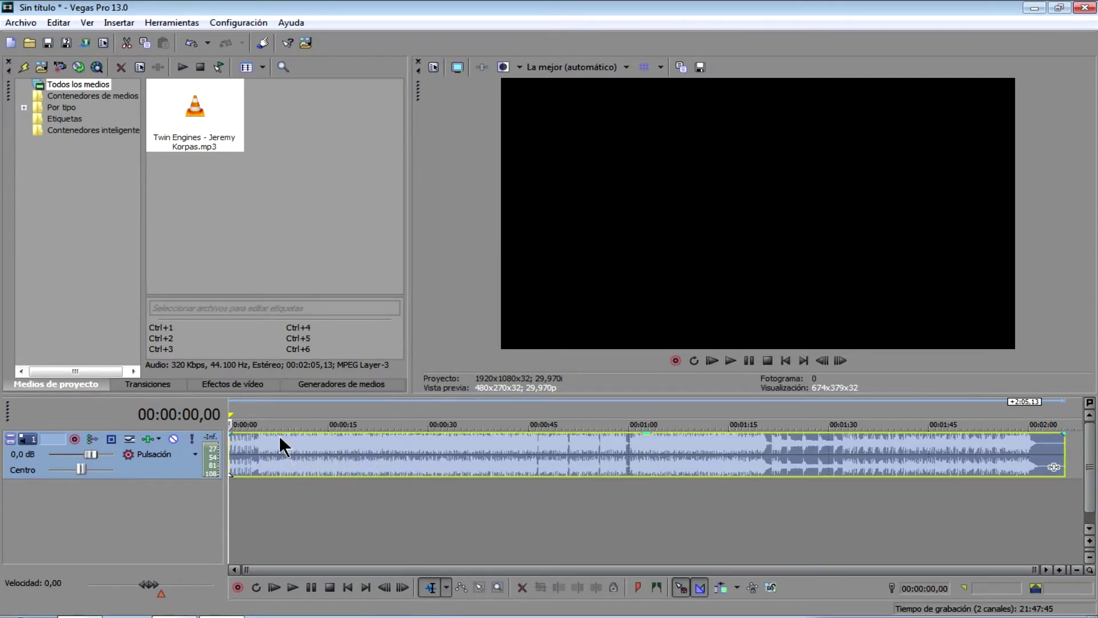
Step: Import the images fondo, linea, play, redes sociales, redondo and texto from the materiales folder into the project media
left_click(305, 43)
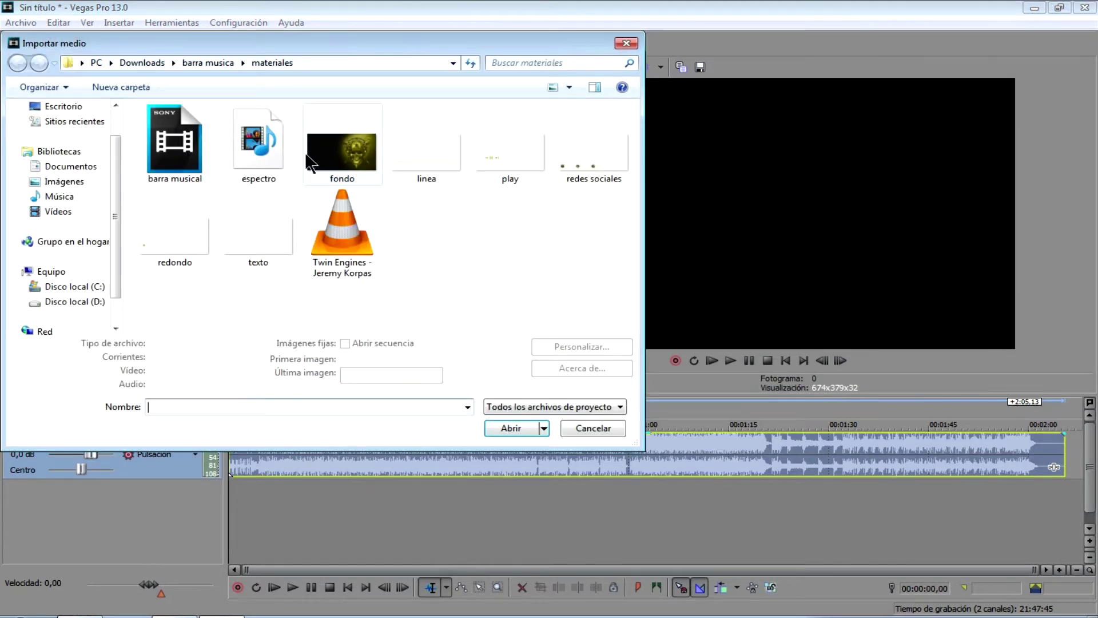
left_click(342, 151)
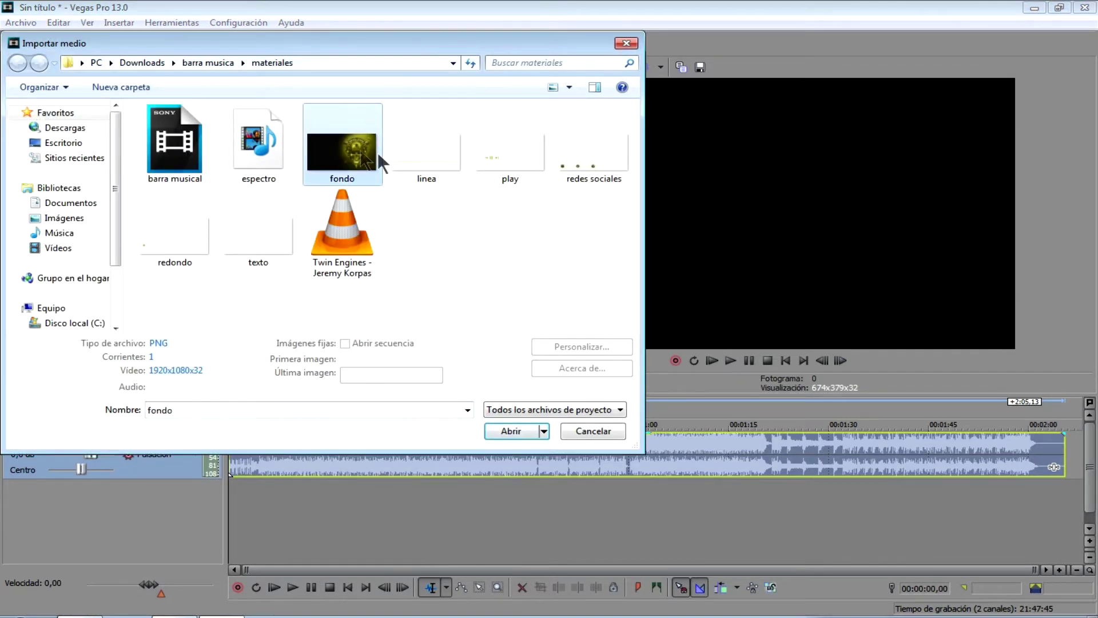
left_click(414, 152, "ctrl")
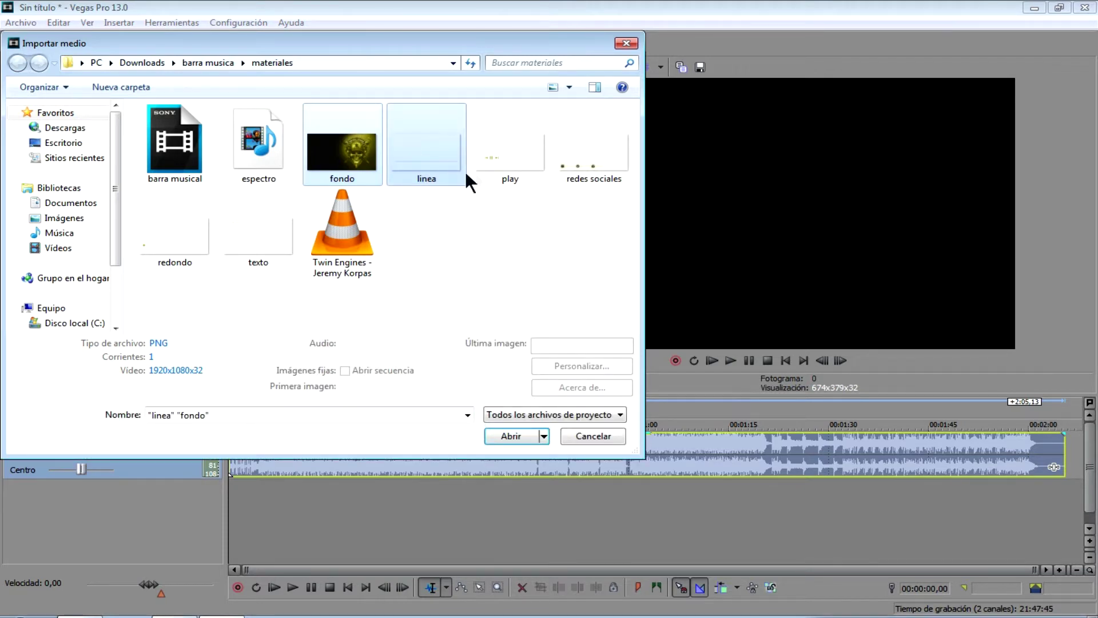
left_click(495, 157, "ctrl")
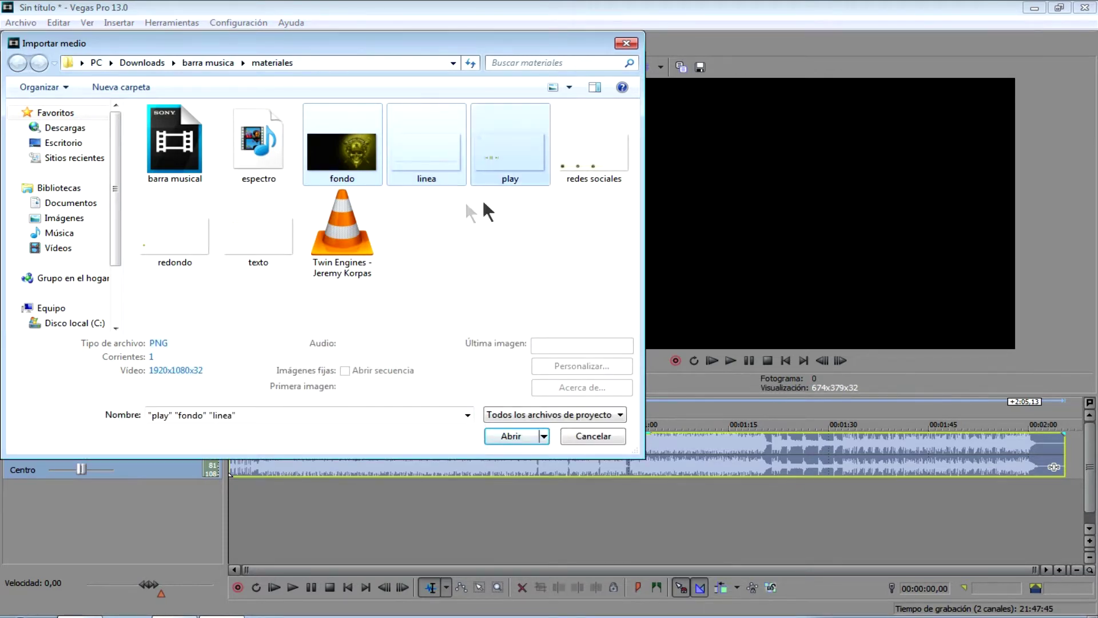
left_click(584, 167, "ctrl")
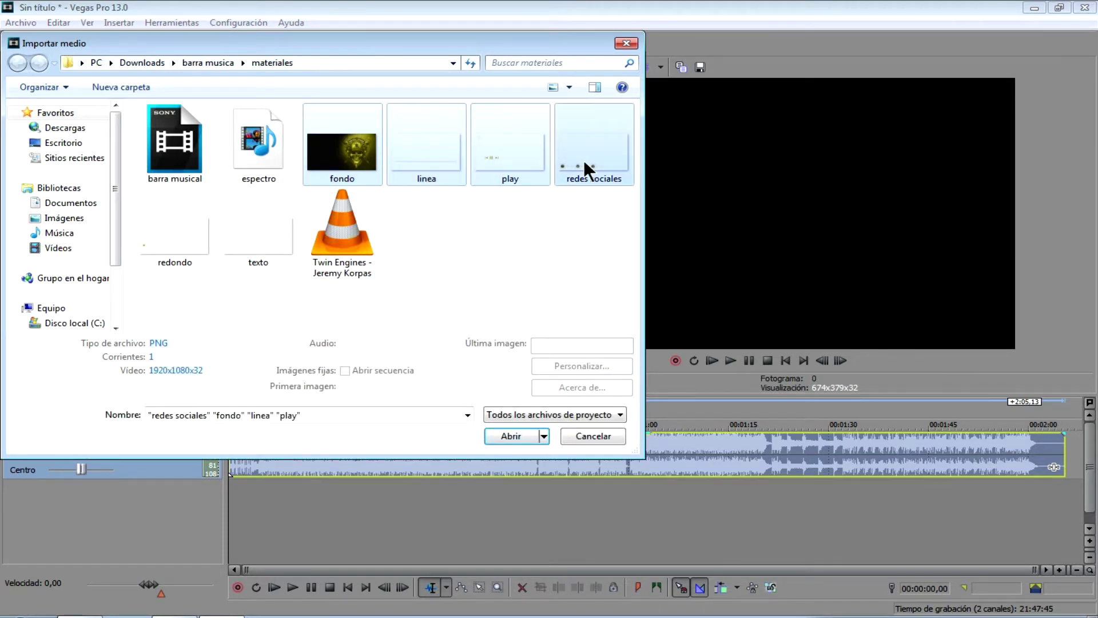
left_click(275, 226, "ctrl")
left_click(179, 239, "ctrl")
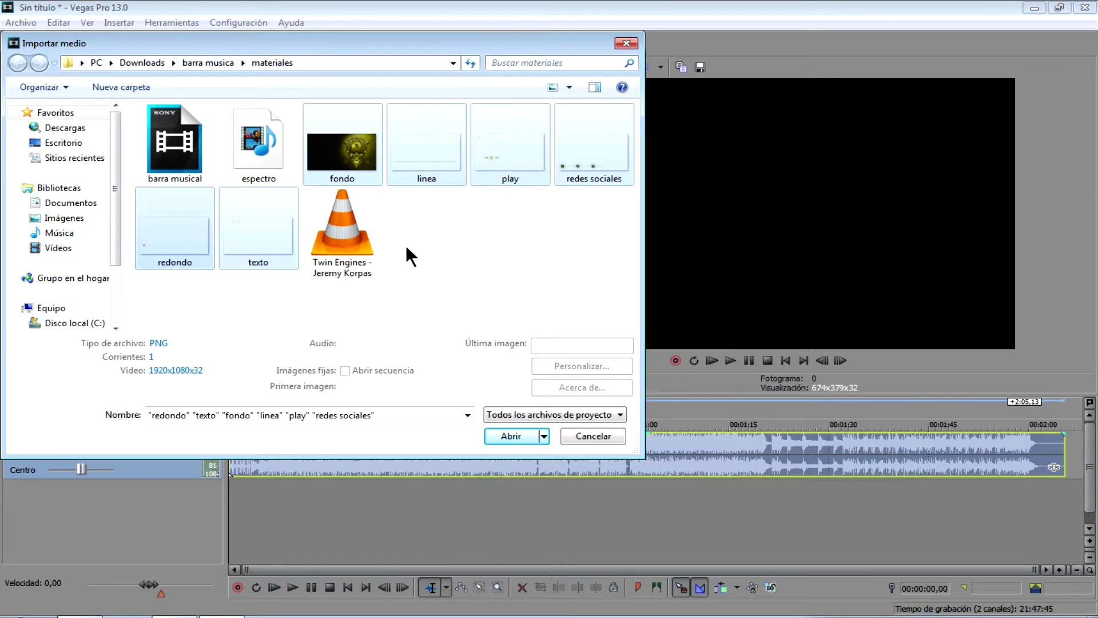
left_click(510, 436)
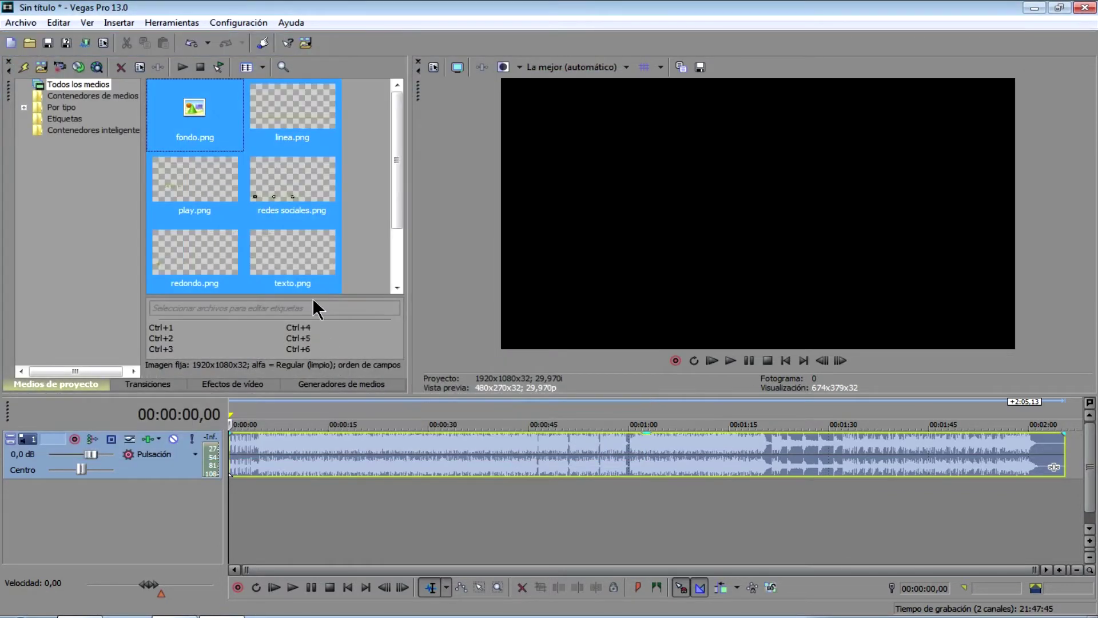
left_click(364, 187)
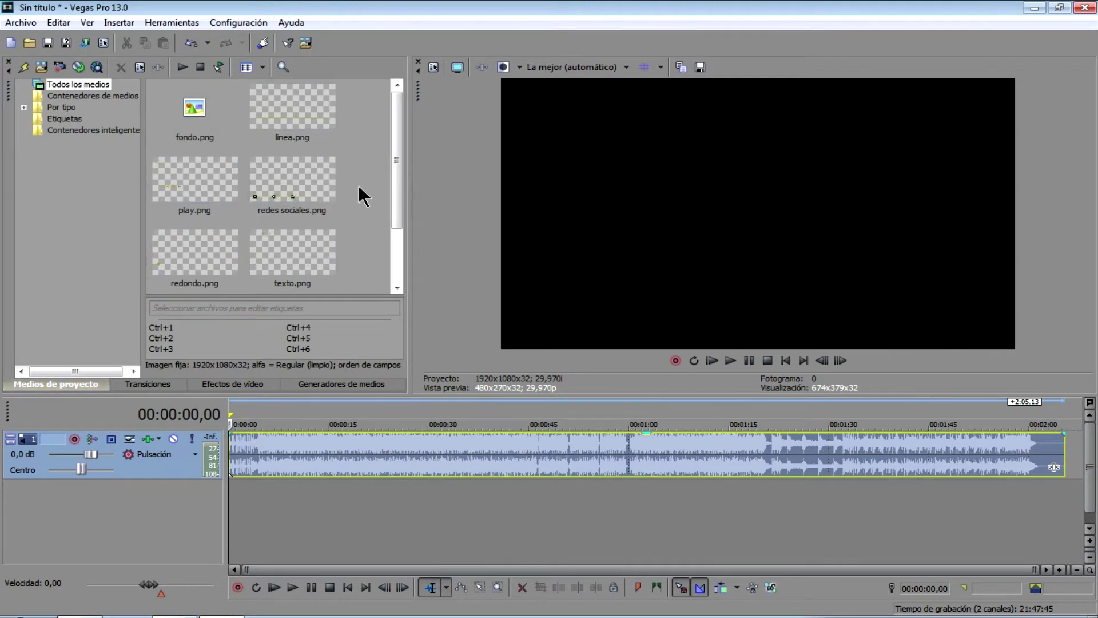
Step: Place fondo.png on a video track above the audio and extend it to the end of the song
mouse_move(394, 160)
left_mouse_down()
mouse_move(390, 214)
mouse_move(393, 162)
left_mouse_up()
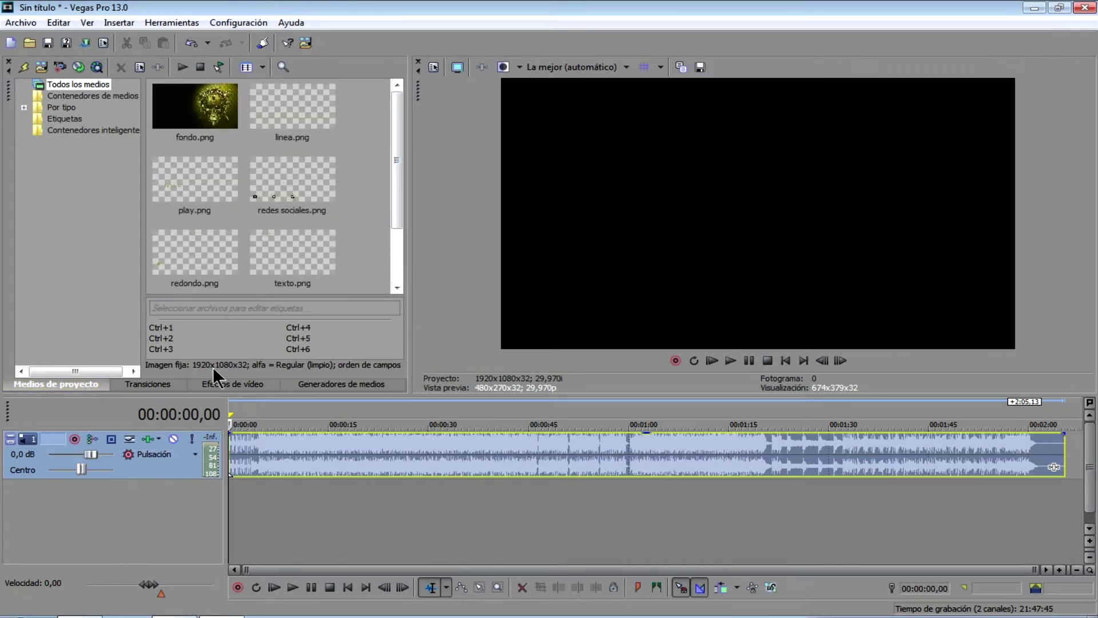
left_click(223, 122)
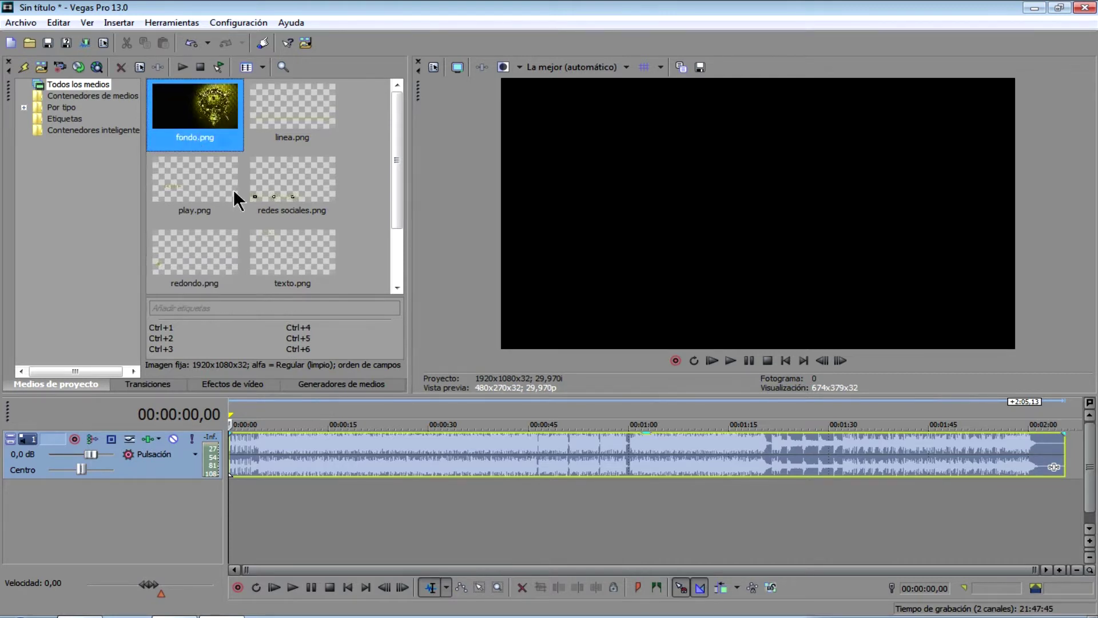
left_click_drag(208, 110, 1065, 484)
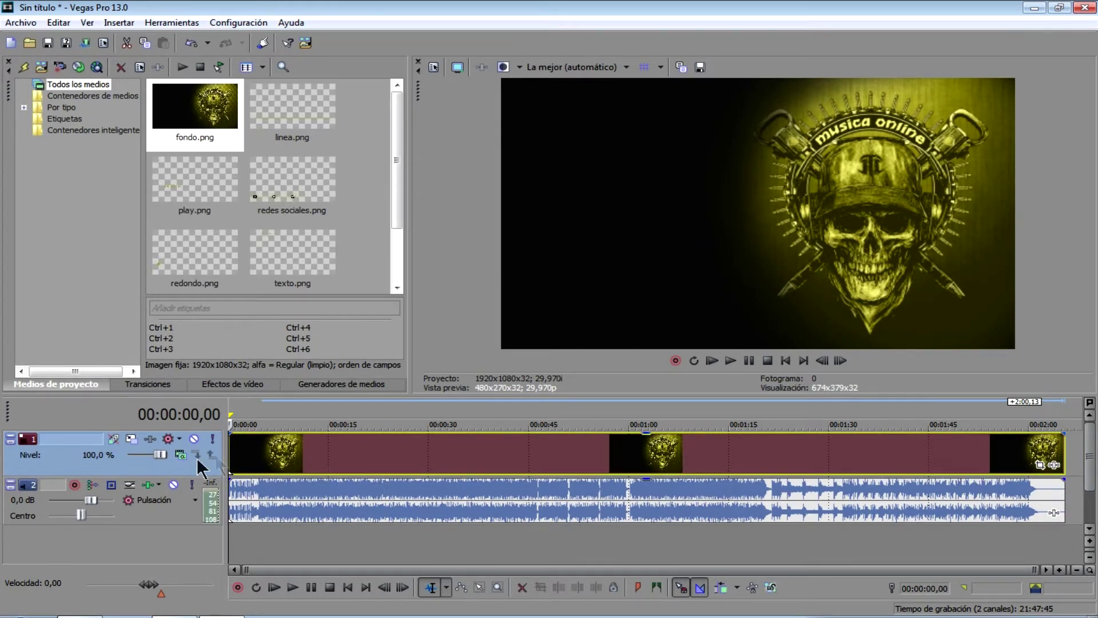
Step: Insert a video track above the fondo.png track and add an empty event spanning the full length of the song
right_click(140, 472)
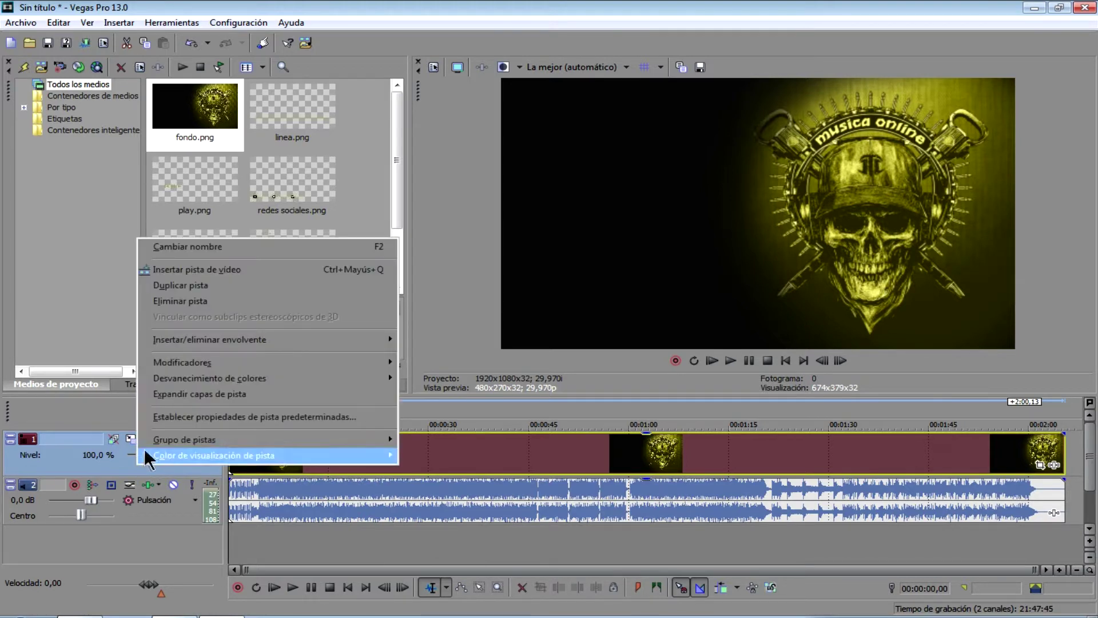
left_click(235, 273)
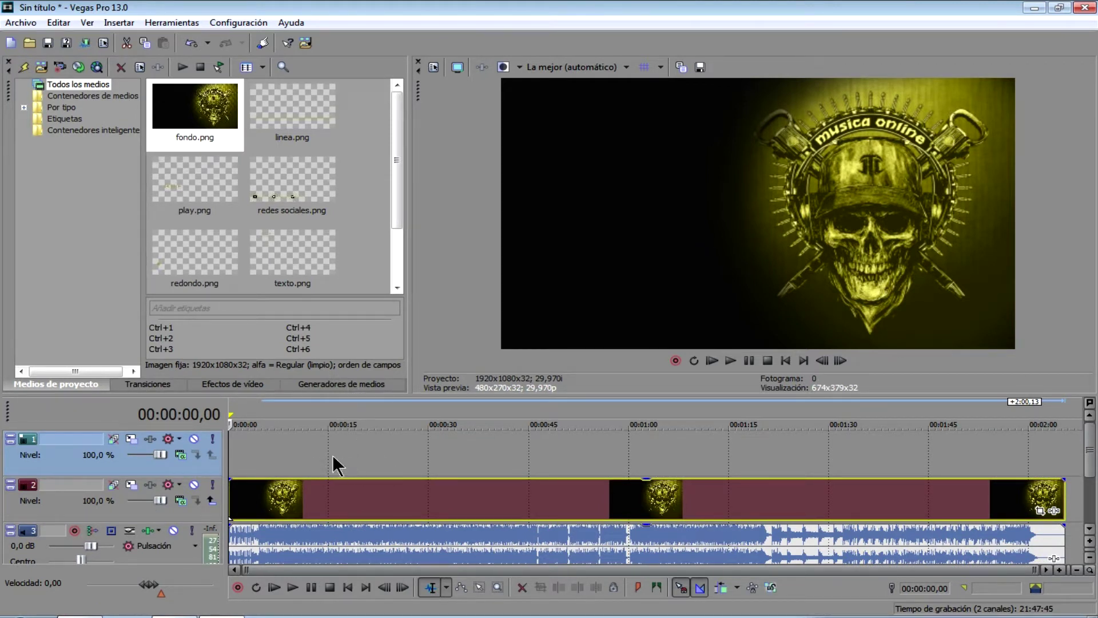
left_click(369, 451)
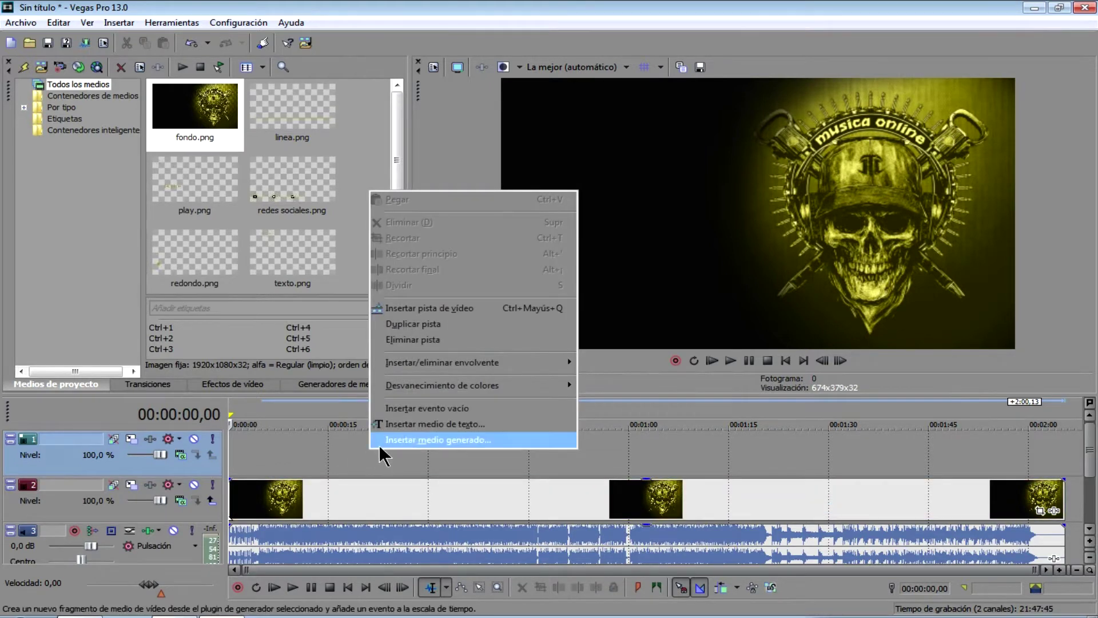
left_click(299, 451)
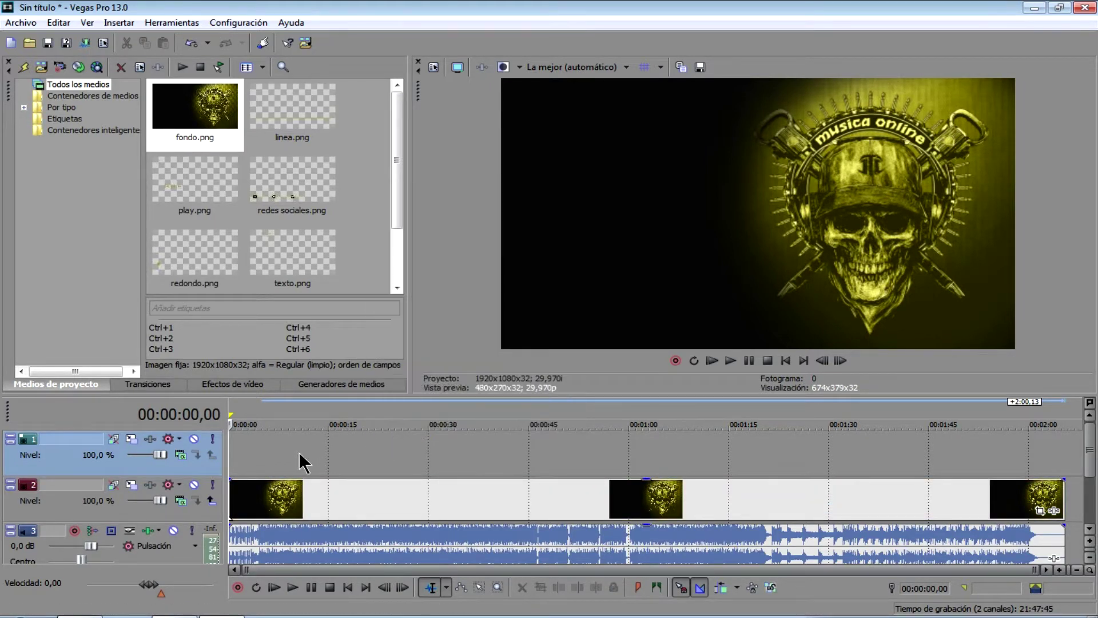
right_click(344, 455)
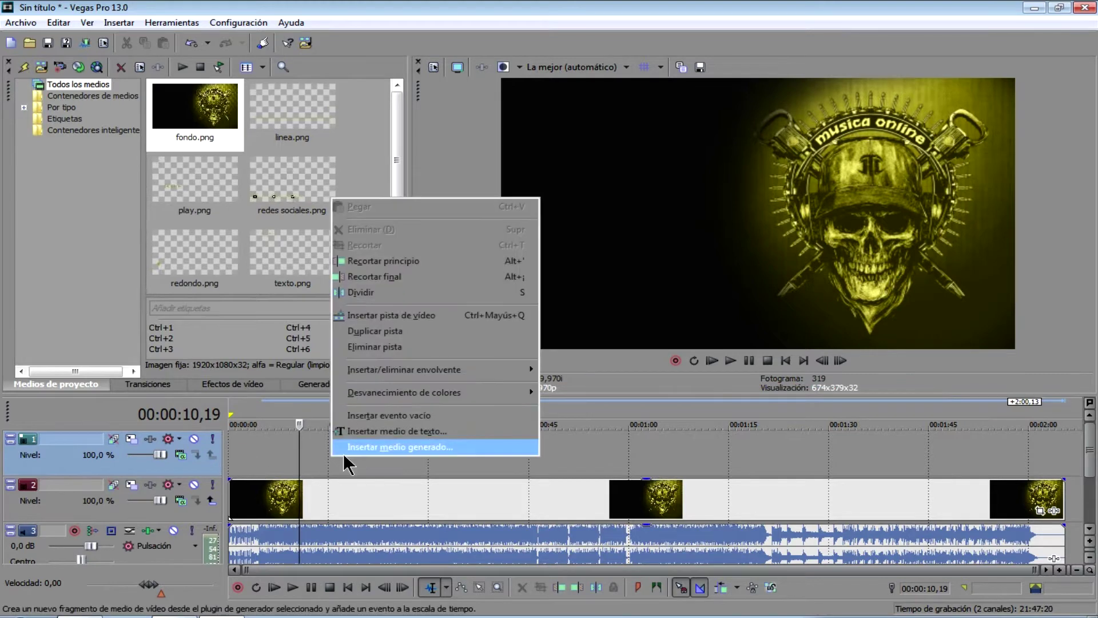
left_click(420, 416)
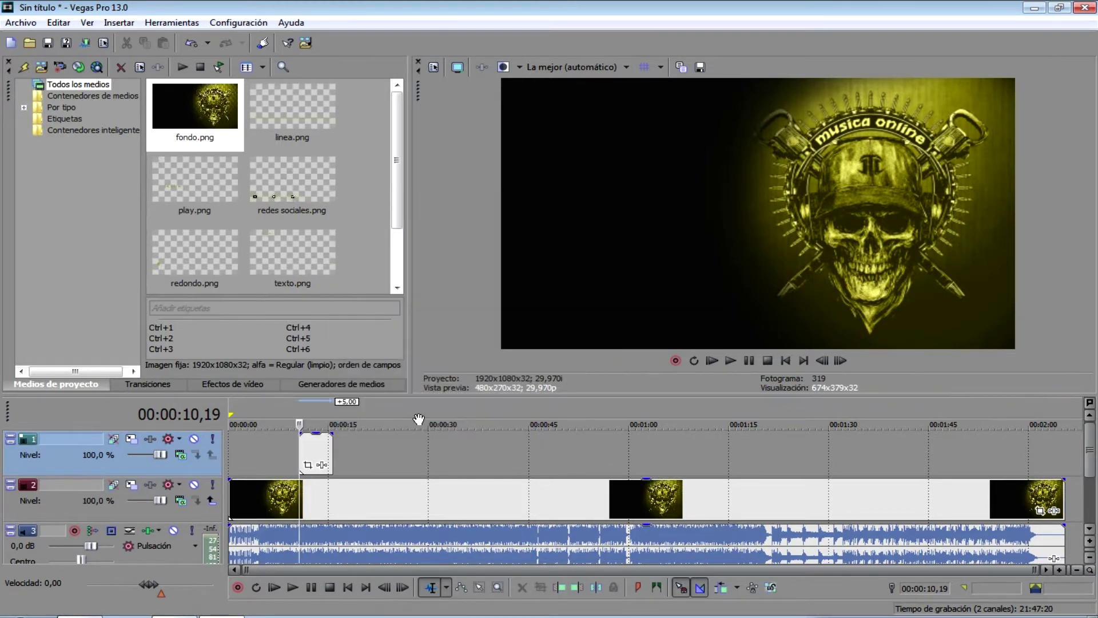
left_click_drag(318, 445, 1064, 458)
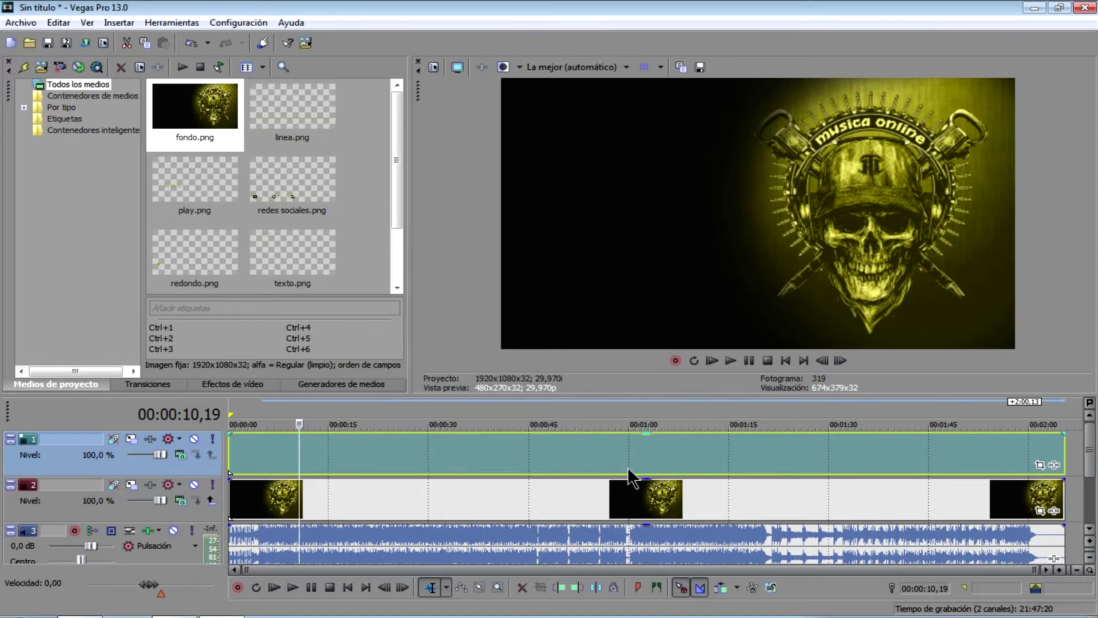
Step: Insert a video track above the empty event's track and place linea.png on it, extended to the end of the song
left_click(465, 458)
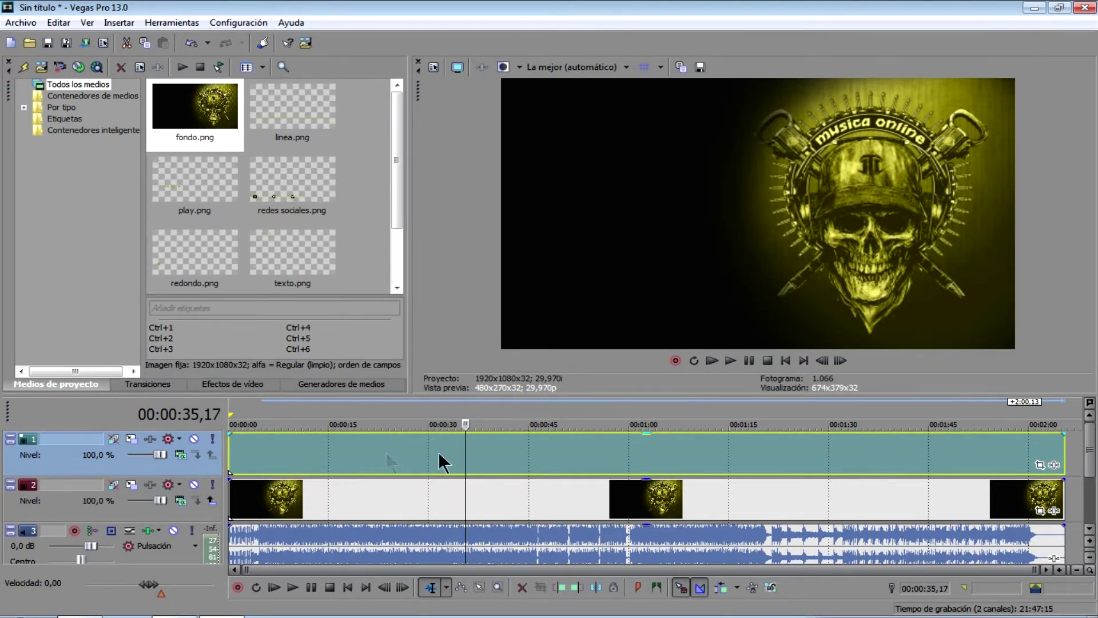
right_click(130, 466)
left_click(194, 274)
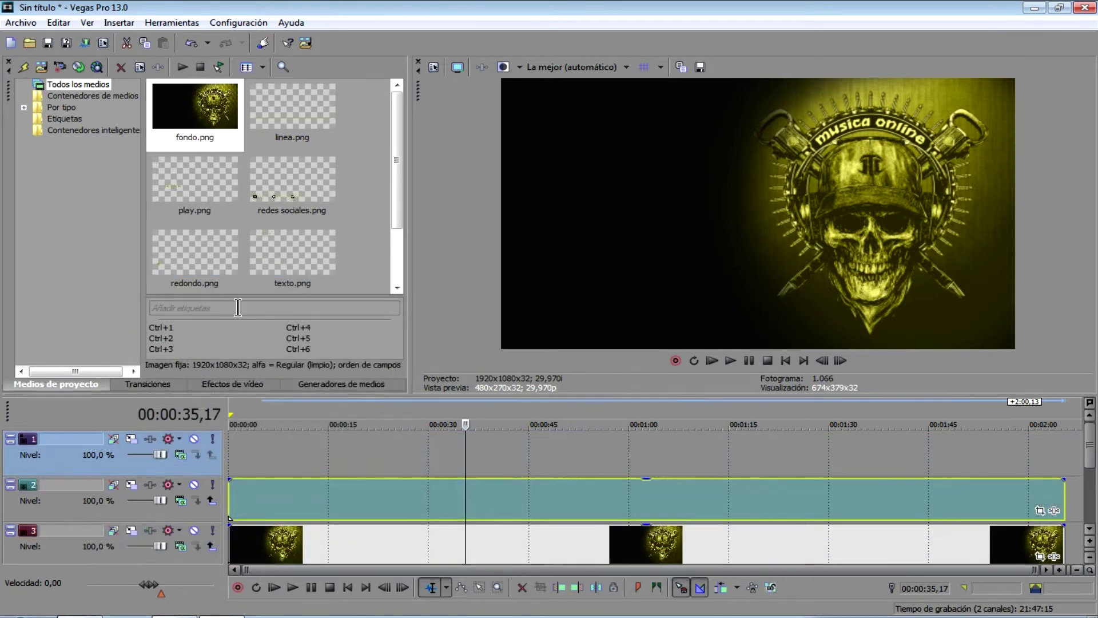
left_click(318, 114)
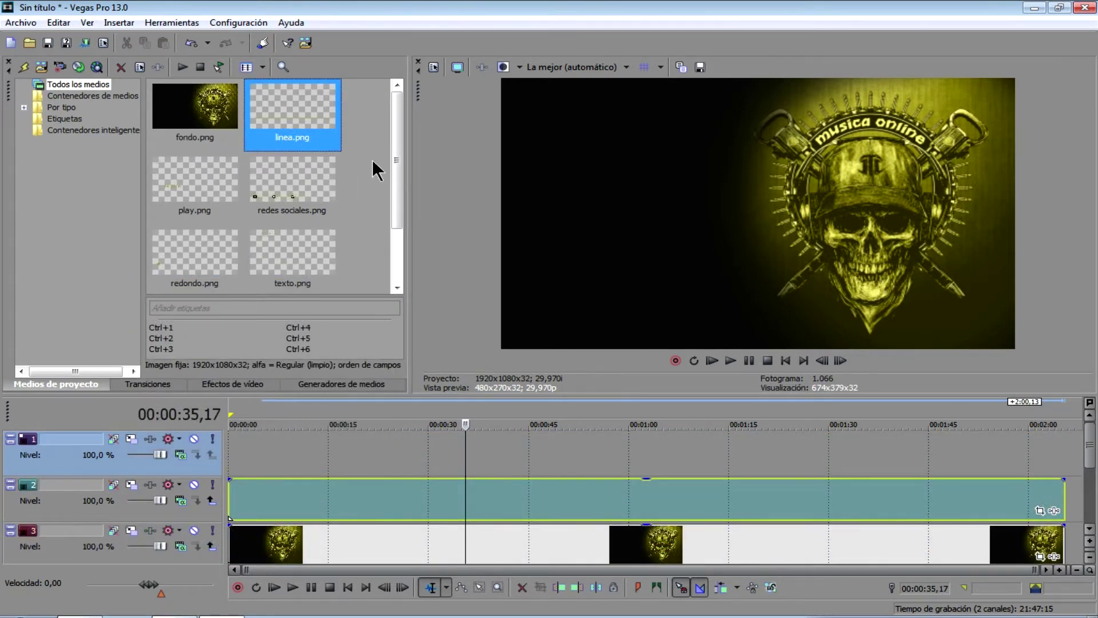
left_click_drag(305, 116, 1064, 466)
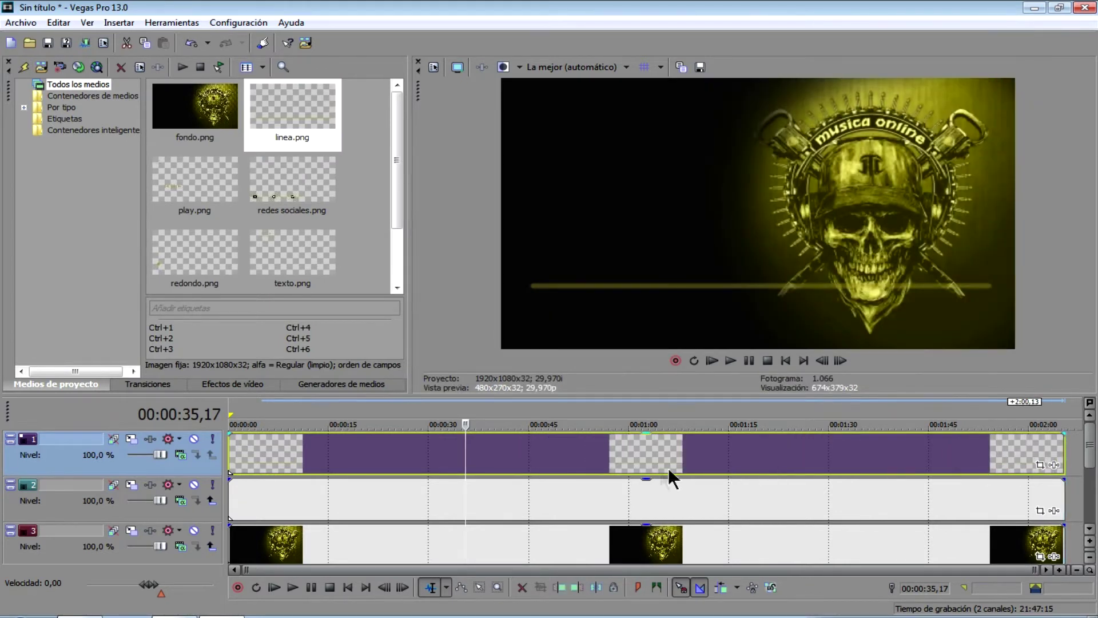
Step: Insert a video track above linea.png and place redondo.png on it, extended to the end of the song
right_click(136, 467)
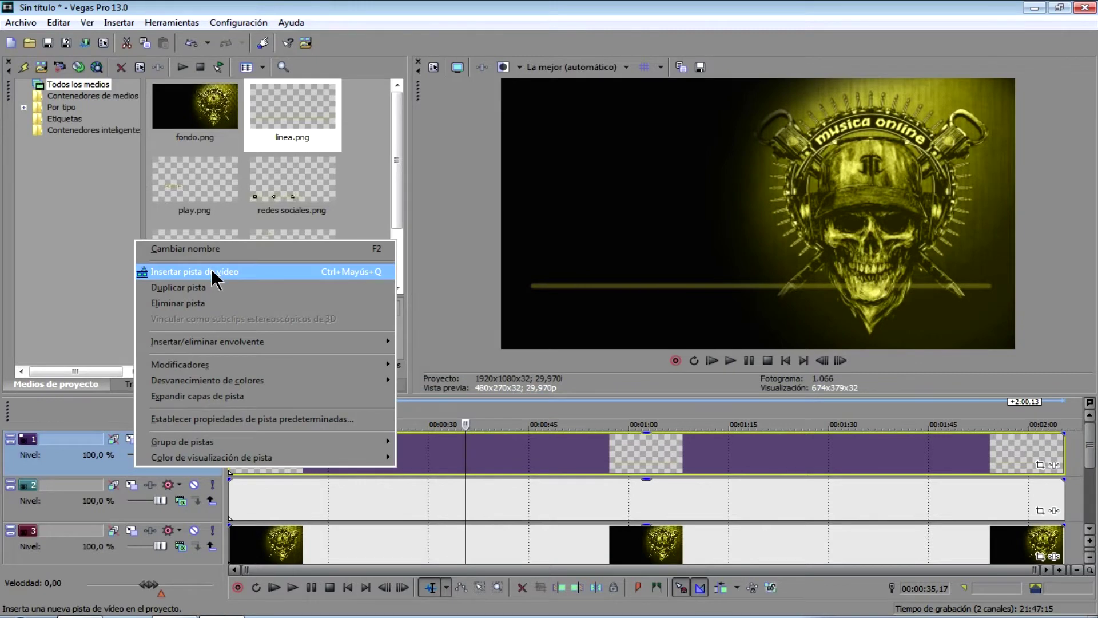
left_click(211, 269)
scroll(399, 171, "down", 2)
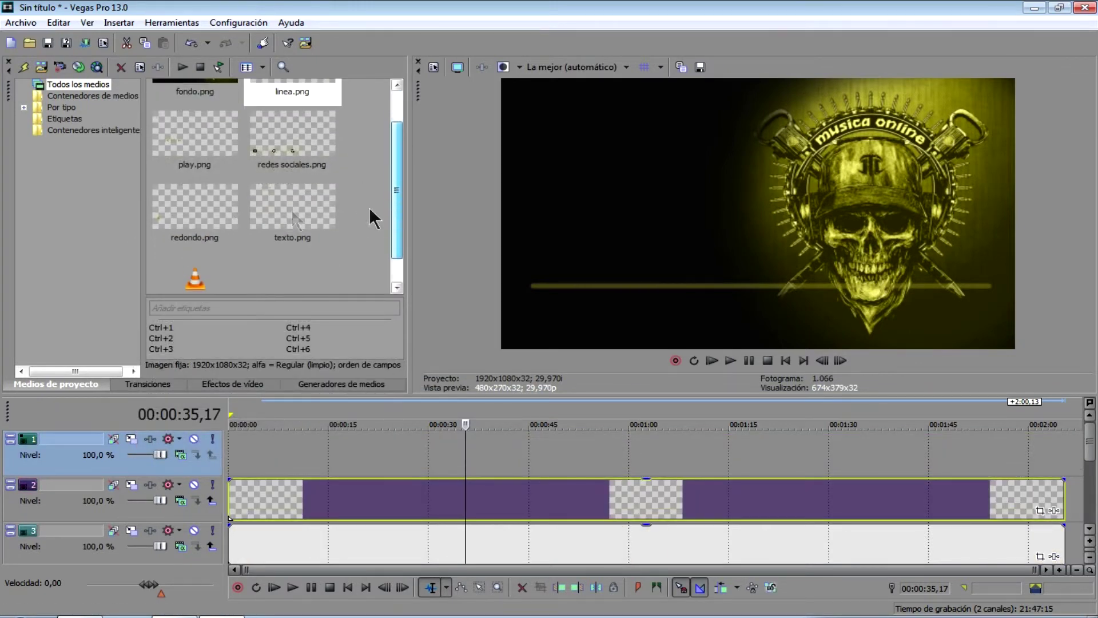
left_click(212, 232)
left_click_drag(204, 204, 1062, 473)
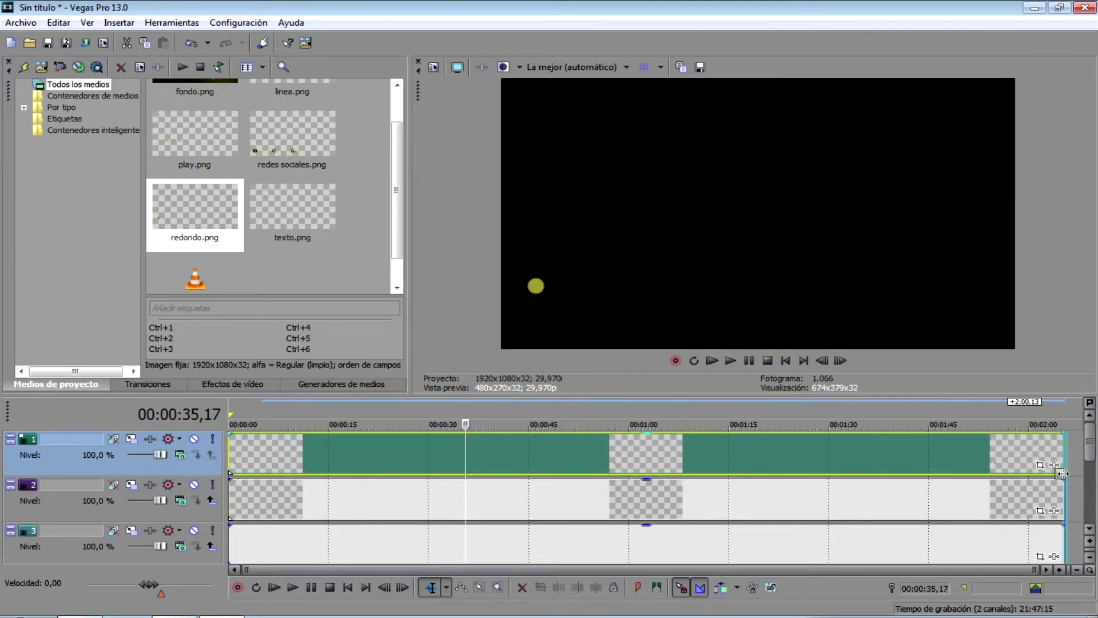
left_click(698, 464)
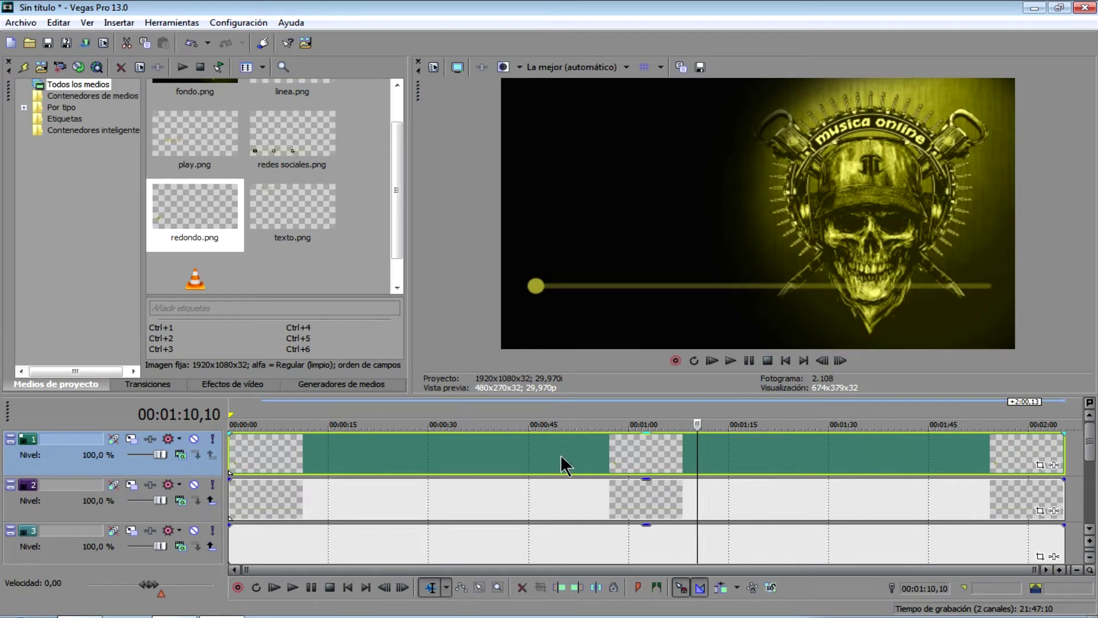
Step: Insert a video track above redondo.png and place redes sociales.png on it, extended to the end of the song
right_click(114, 468)
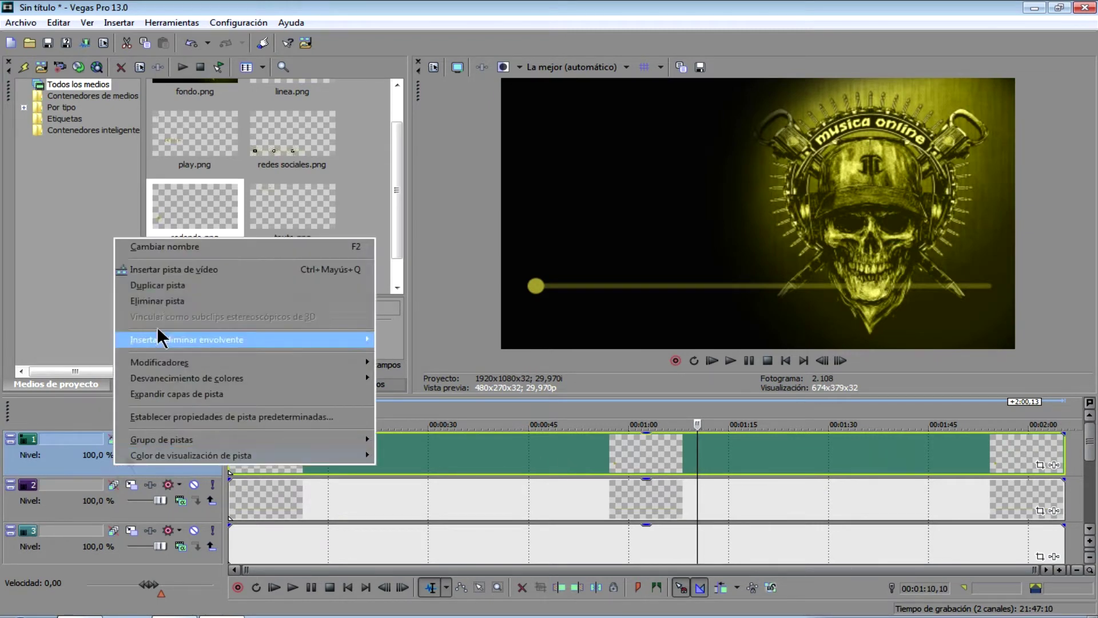
left_click(173, 271)
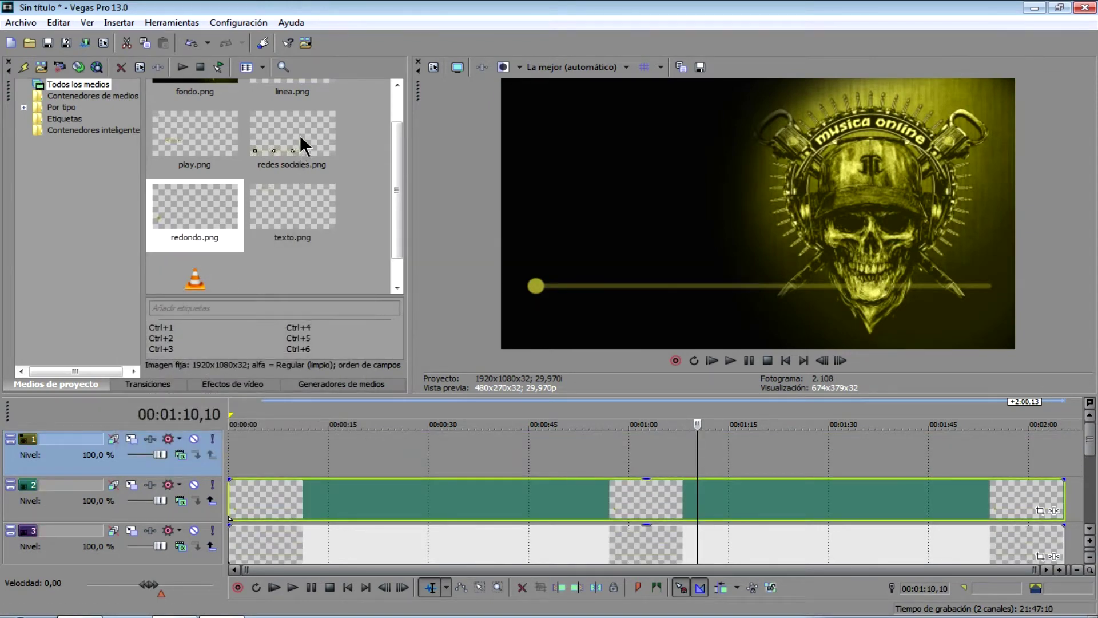
left_click_drag(303, 144, 1063, 457)
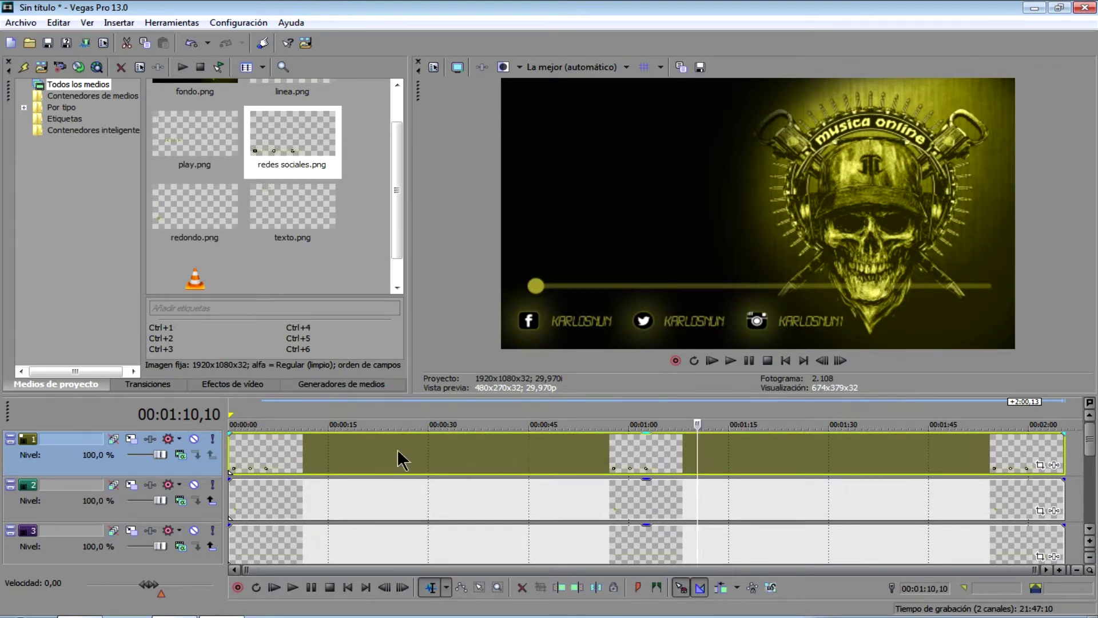
Step: Insert a video track above redes sociales.png and place play.png on it, extended to the end of the song
right_click(137, 475)
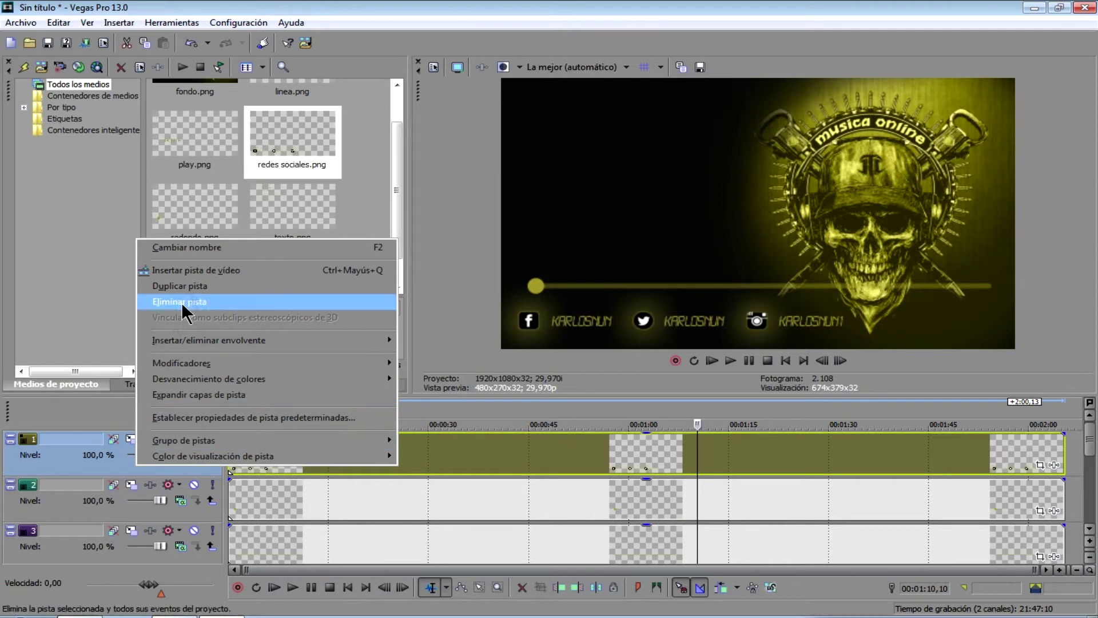
left_click(206, 270)
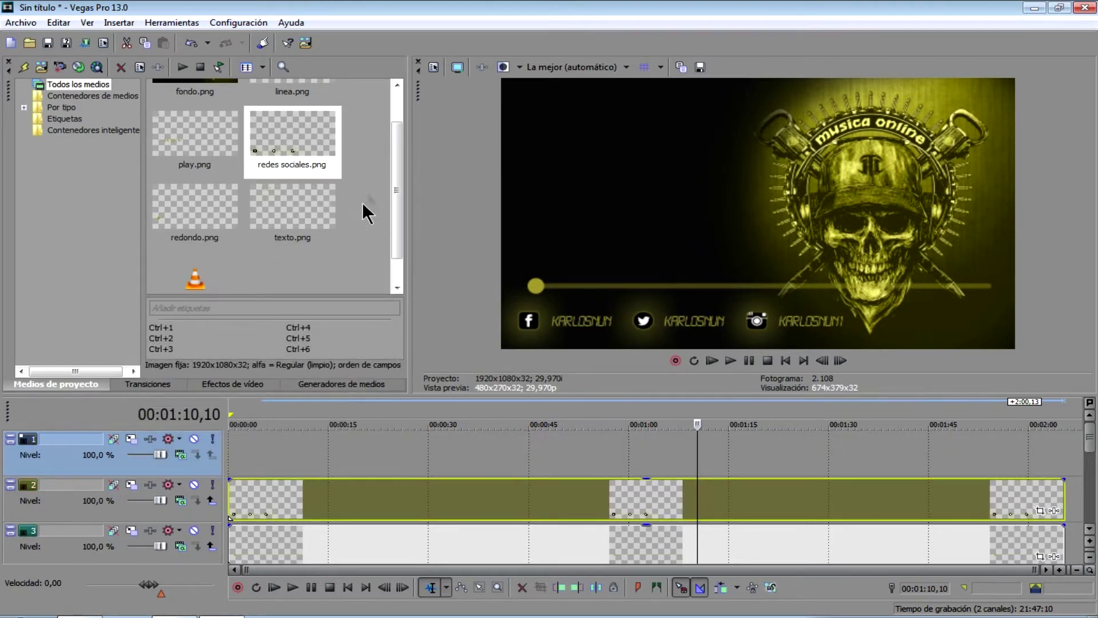
left_click(204, 143)
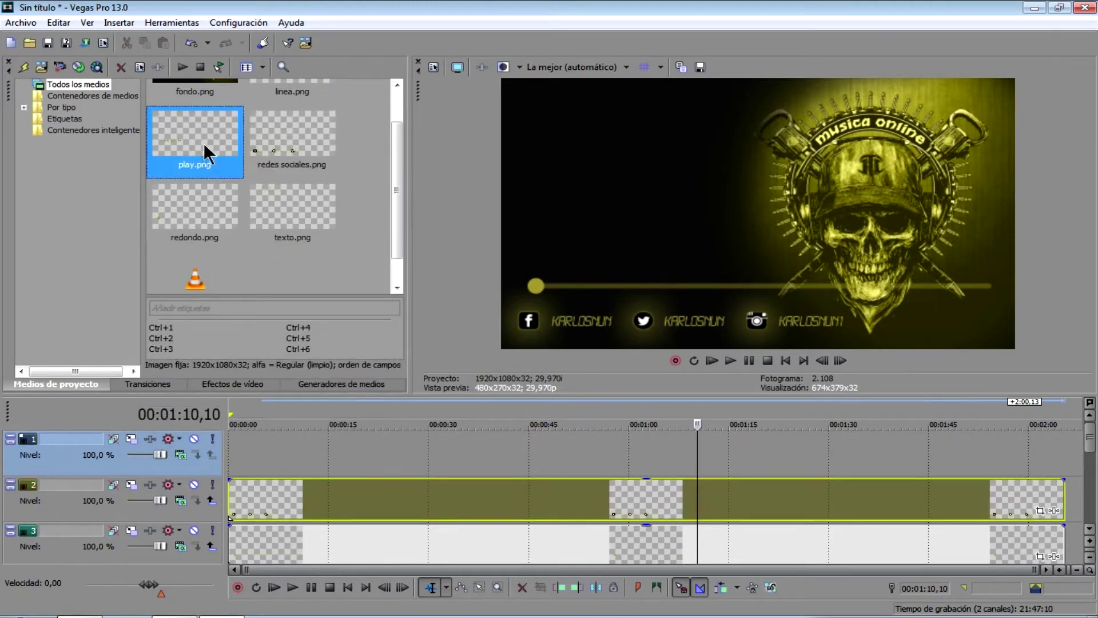
left_click_drag(200, 143, 1063, 448)
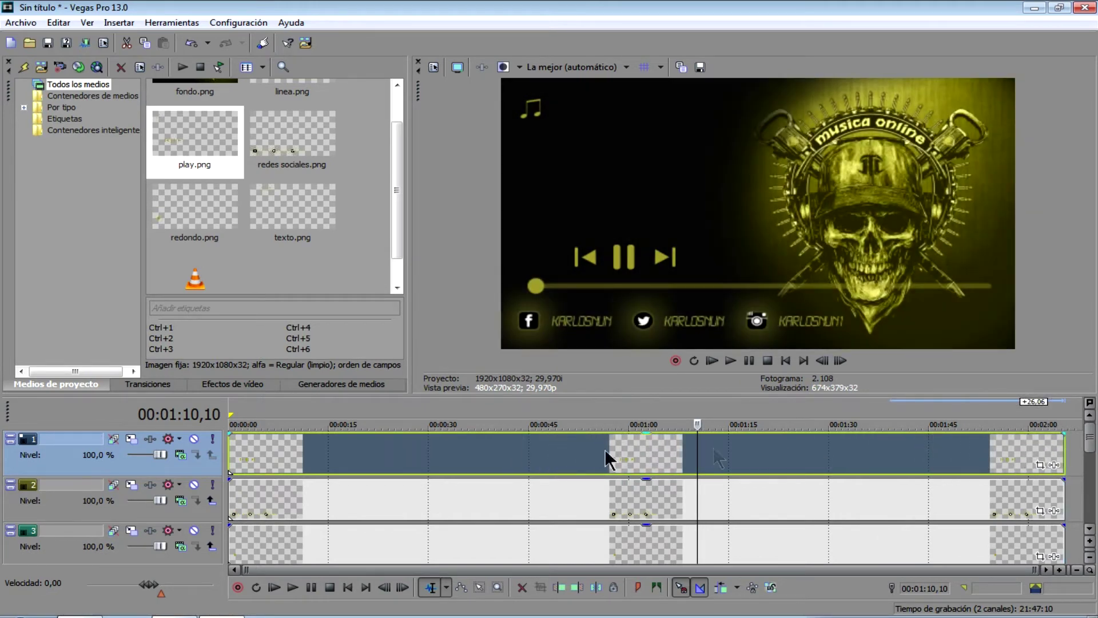
Step: Insert a video track above play.png and place texto.png on it, extended to the end of the song
right_click(123, 470)
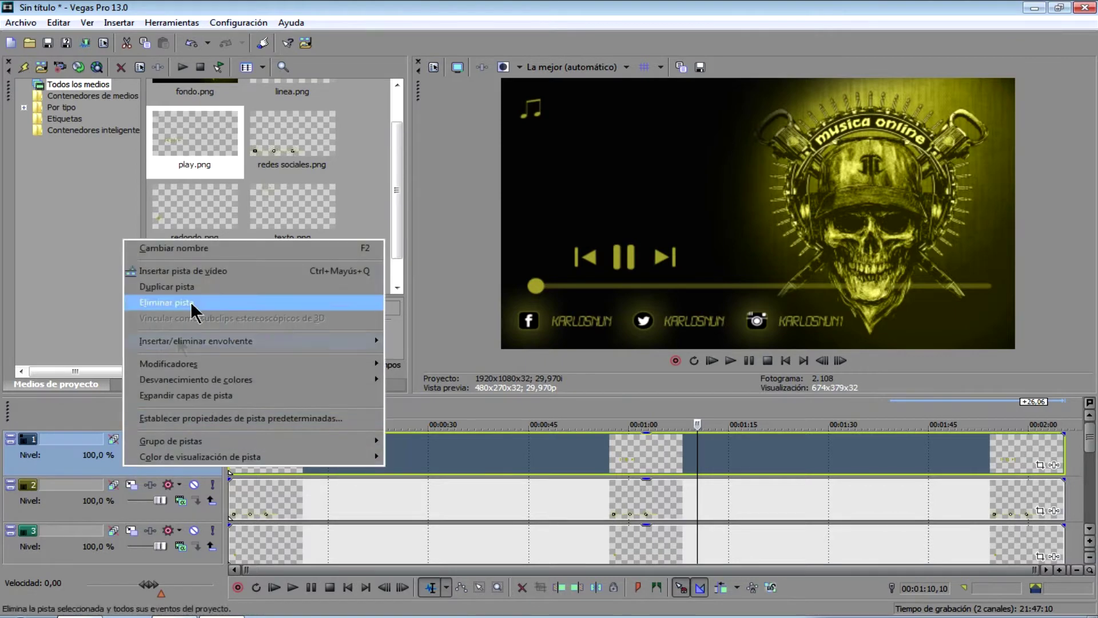
left_click(206, 272)
mouse_move(396, 187)
left_mouse_down()
mouse_move(399, 146)
mouse_move(397, 171)
left_mouse_up()
left_click_drag(295, 234, 1057, 453)
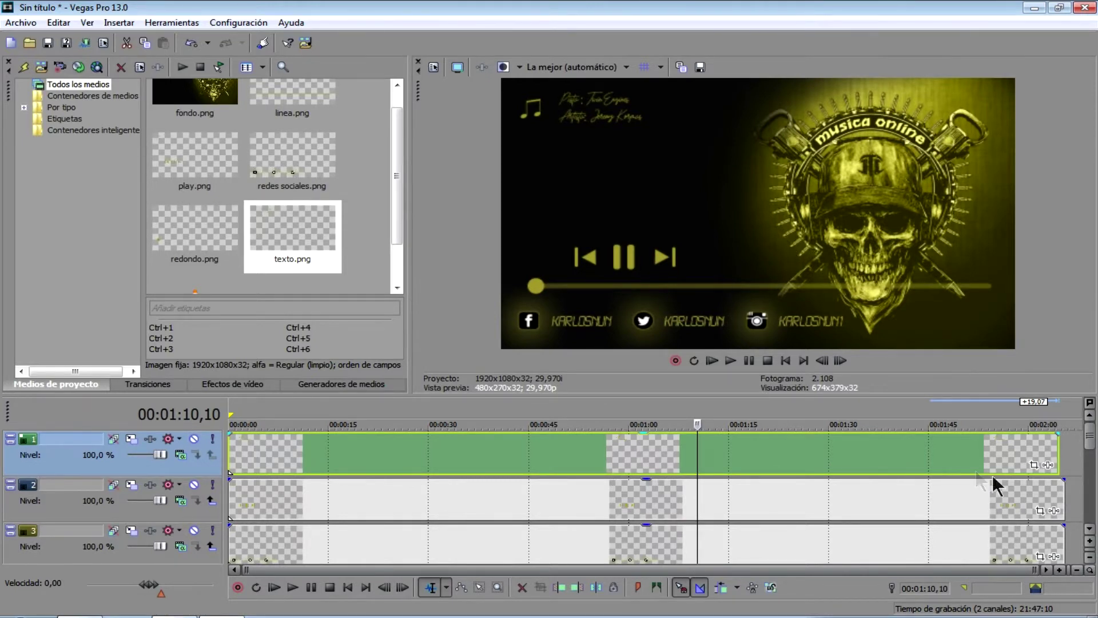
left_click_drag(1068, 475, 1065, 474)
Step: Find the redondo.png track by muting and unmuting track 4 and checking the circle in the preview
left_click(1087, 532)
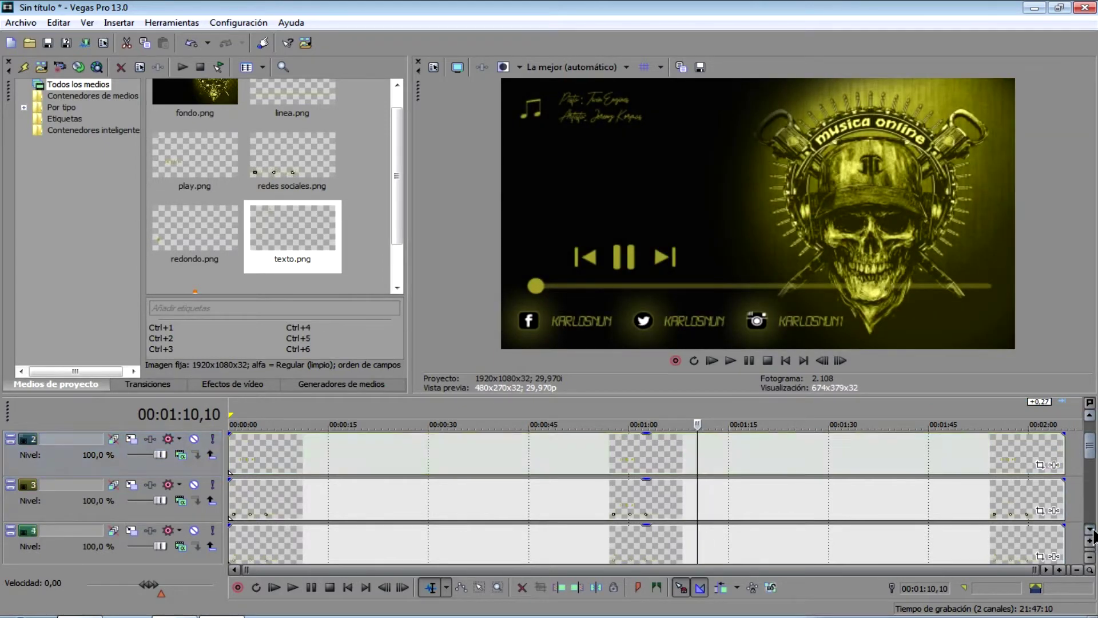
left_click(1091, 530)
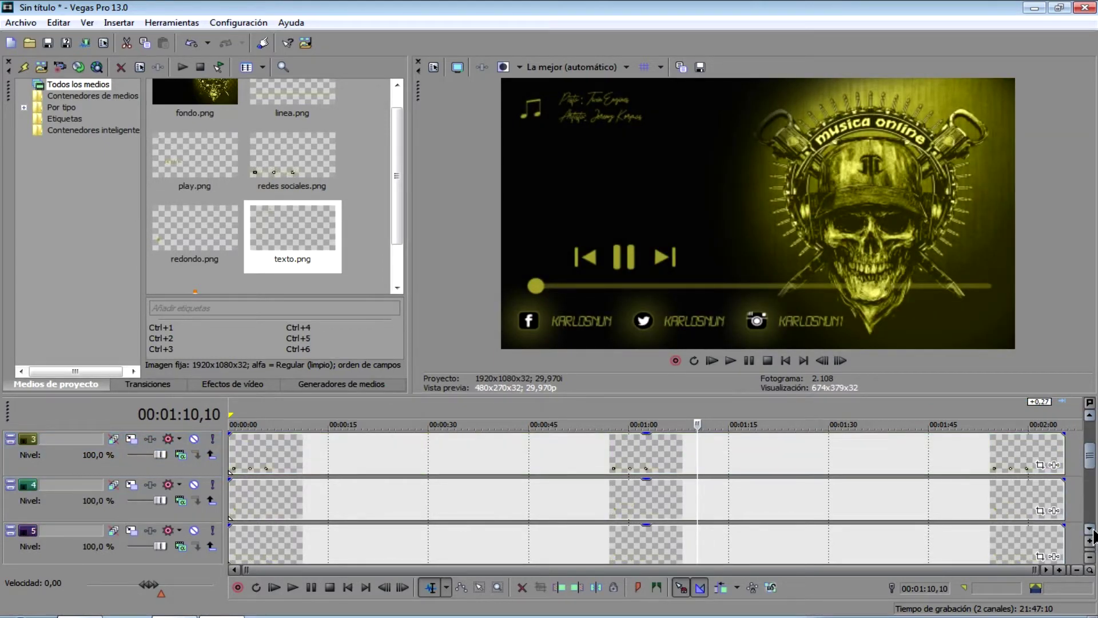
left_click(627, 498)
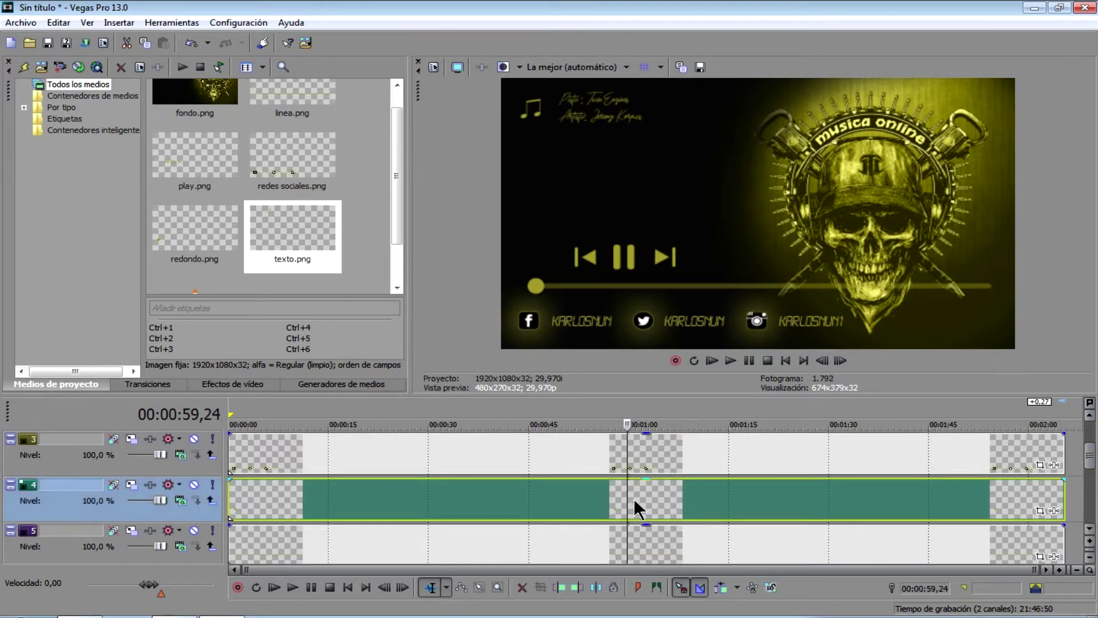
left_click(1088, 529)
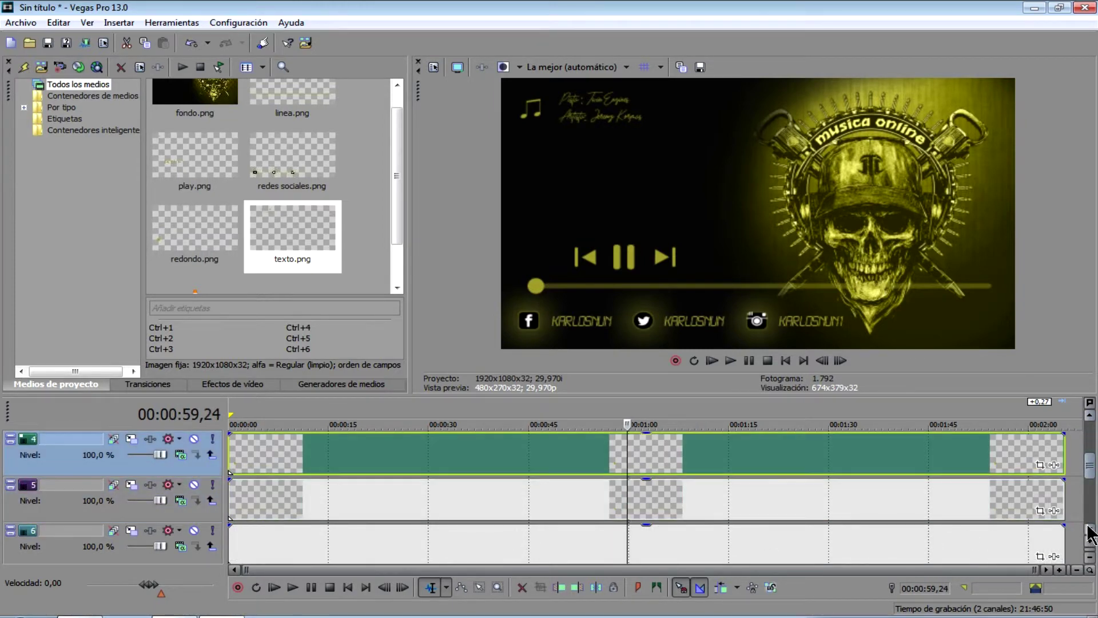
left_click(354, 503)
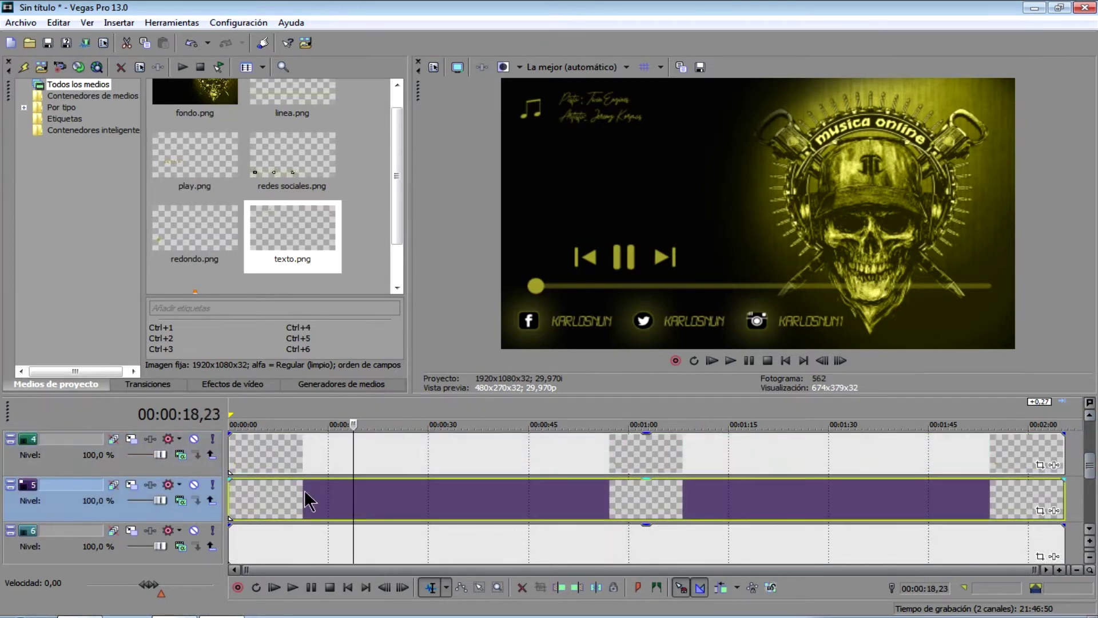
left_click(195, 439)
left_click(194, 438)
left_click(256, 451)
left_click(195, 439)
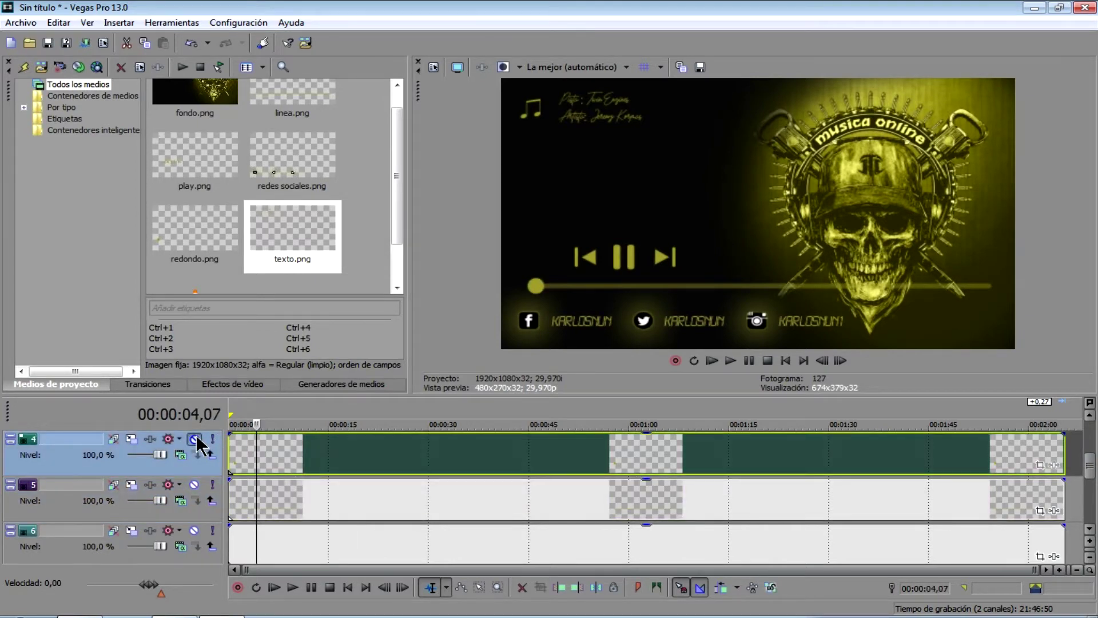
left_click(195, 439)
left_click(194, 439)
left_click(194, 439)
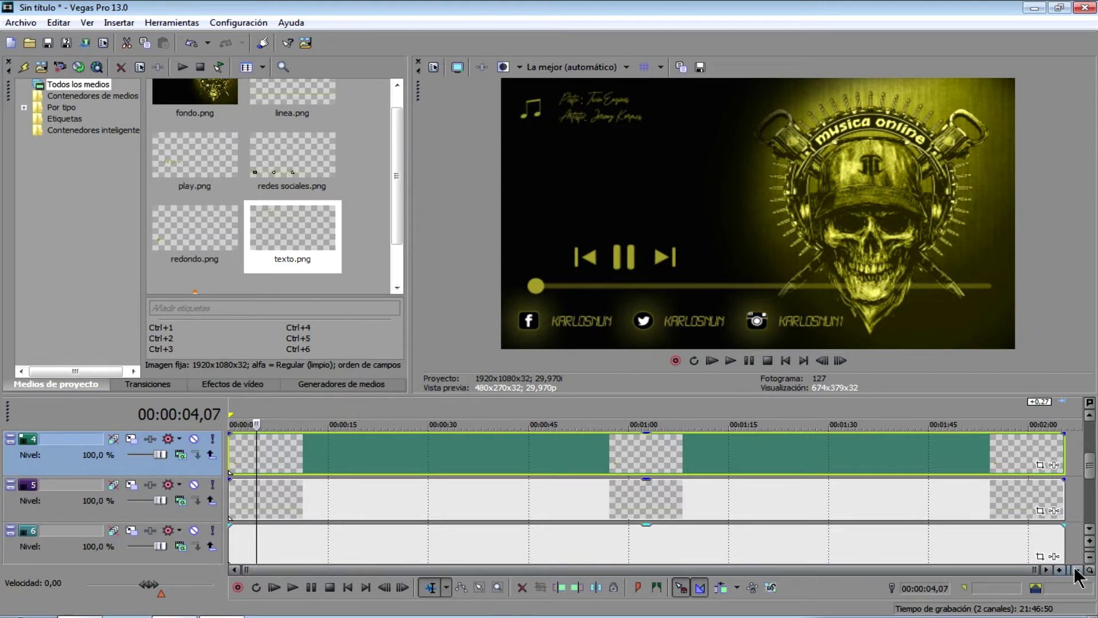
left_click(367, 454)
left_click(193, 439)
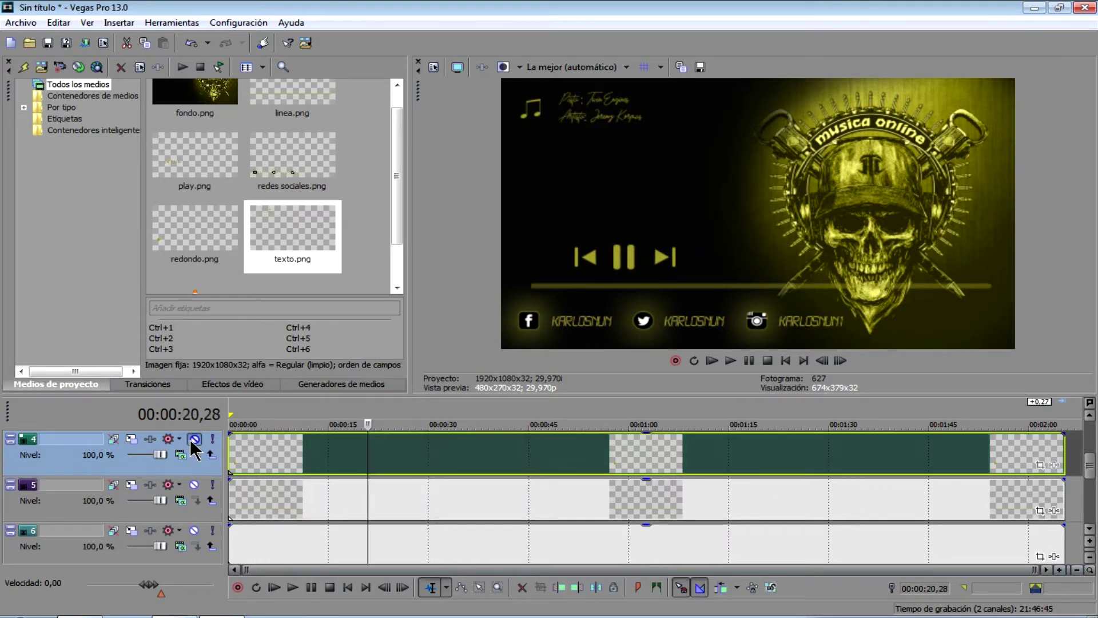
left_click(194, 439)
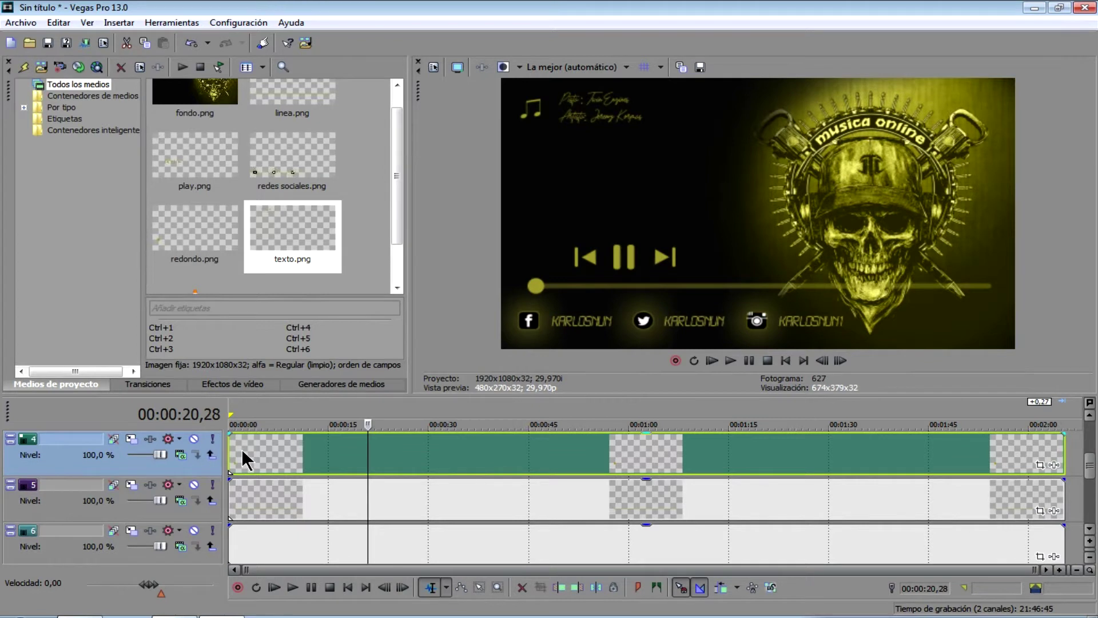
Step: Open the redondo event's pan/crop settings, sync the keyframe cursor with the timeline and place it at the start of the position keyframes
left_click(232, 446)
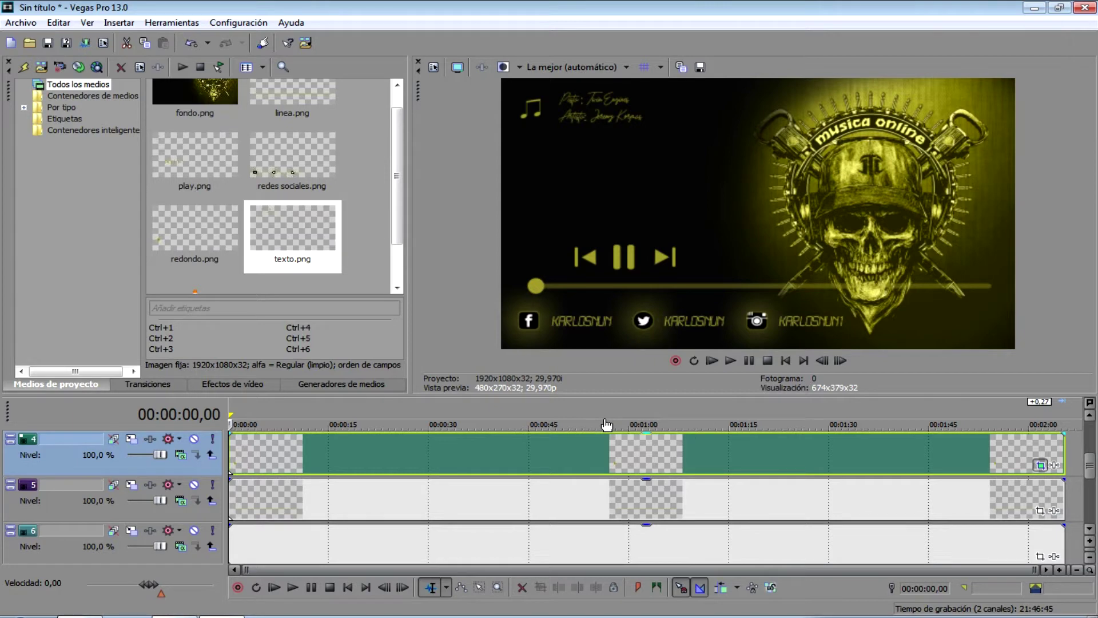
left_click(1054, 465)
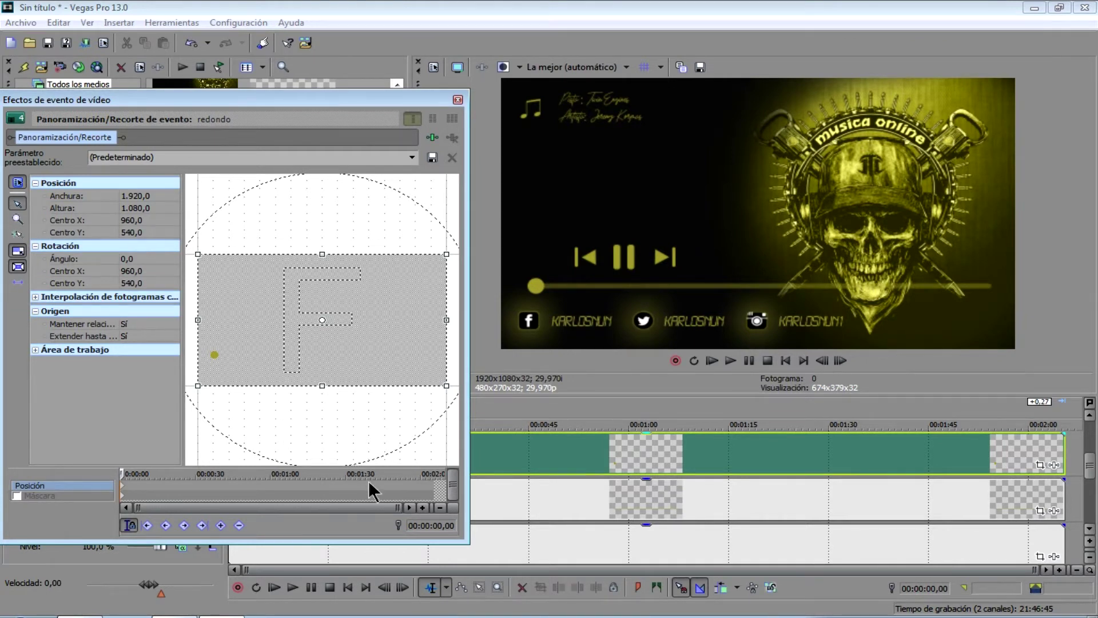
left_click(402, 492)
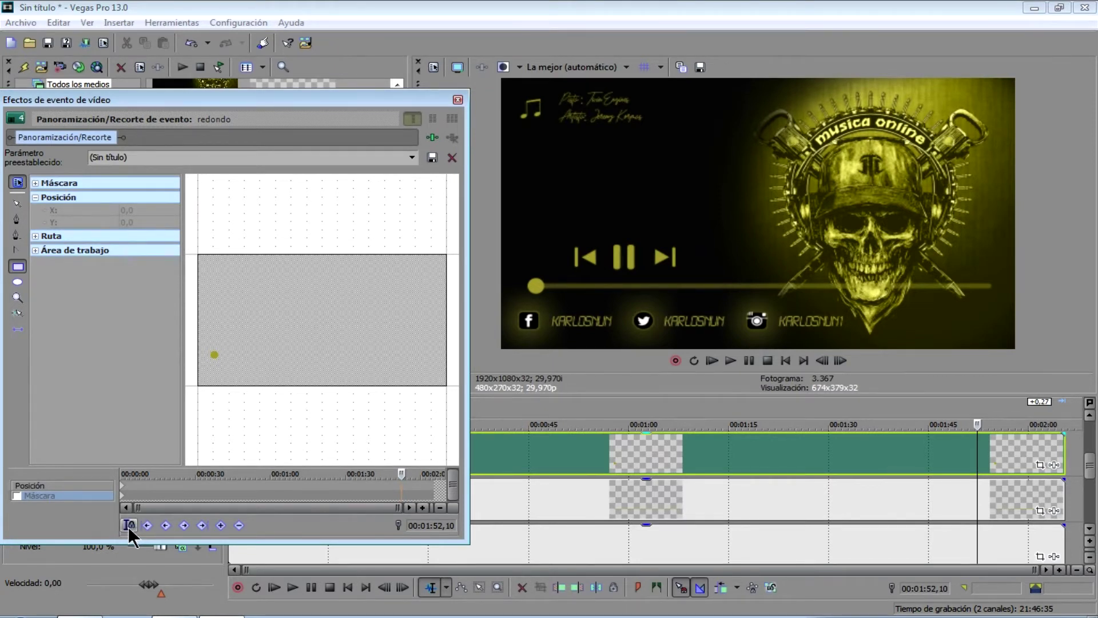
left_click(122, 485)
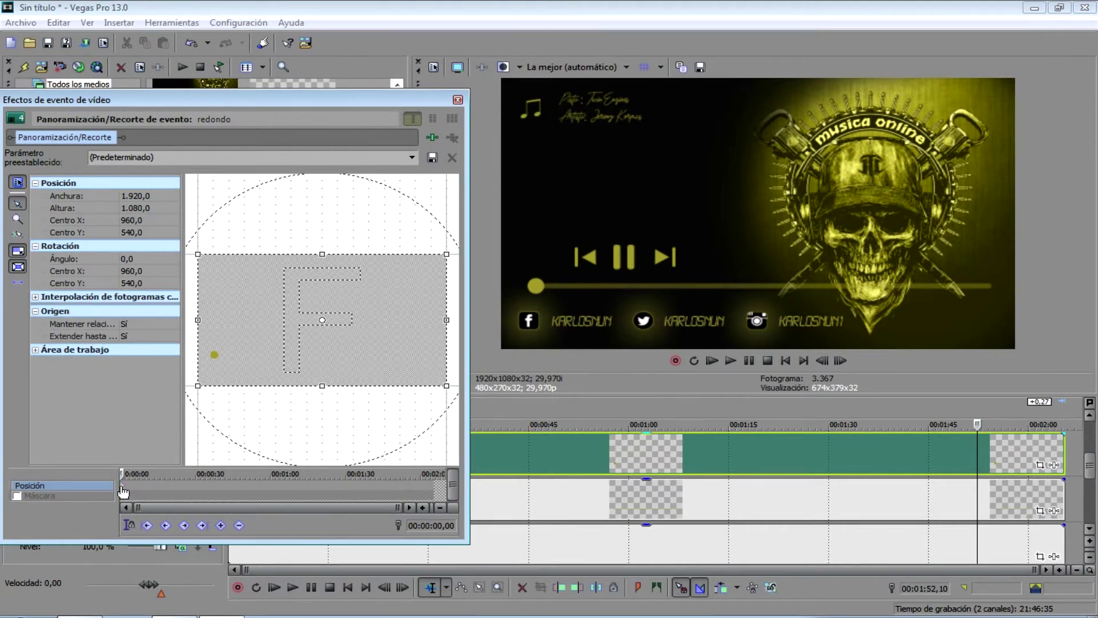
left_click(127, 525)
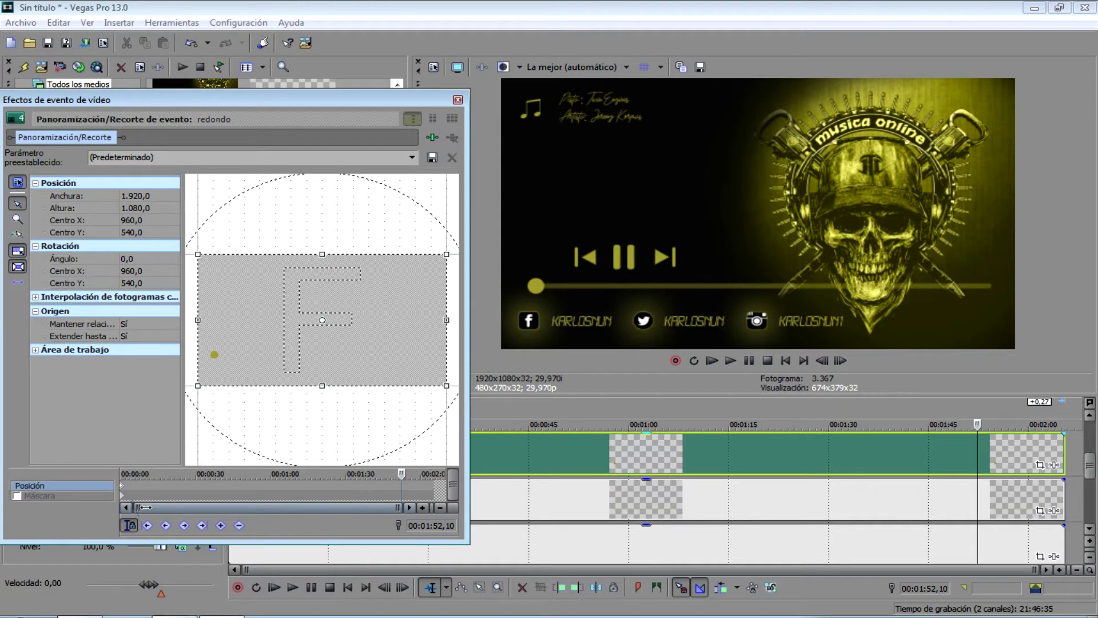
left_click(124, 490)
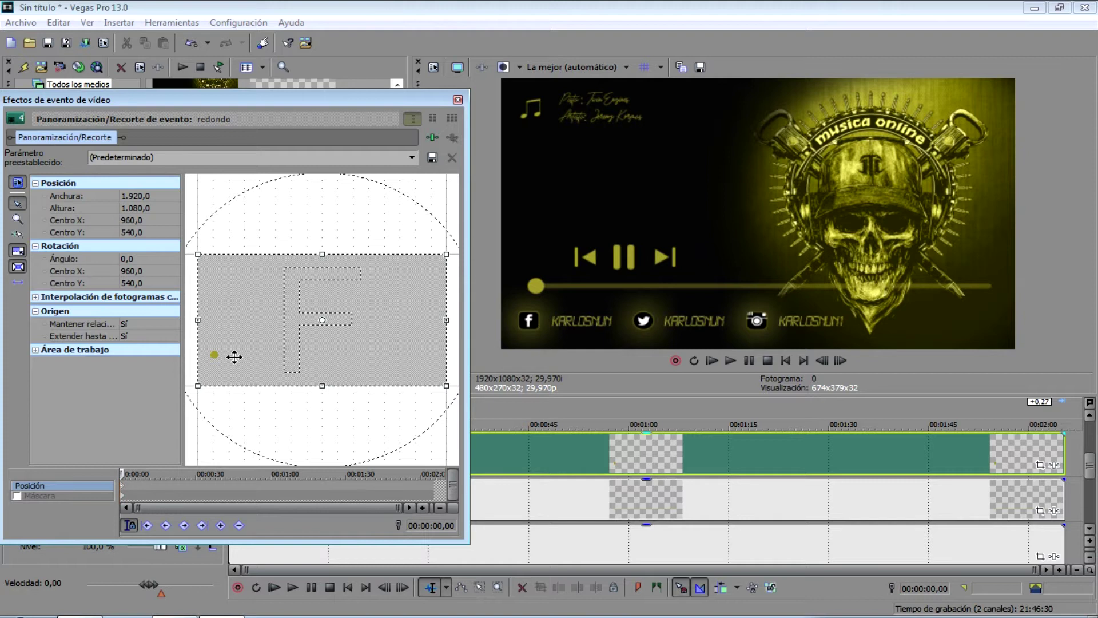
Step: Add a position keyframe at 00:01:55,02, shifting the frame horizontally to Centro X about -725 so the circle reaches the progress line's right end
left_click(408, 486)
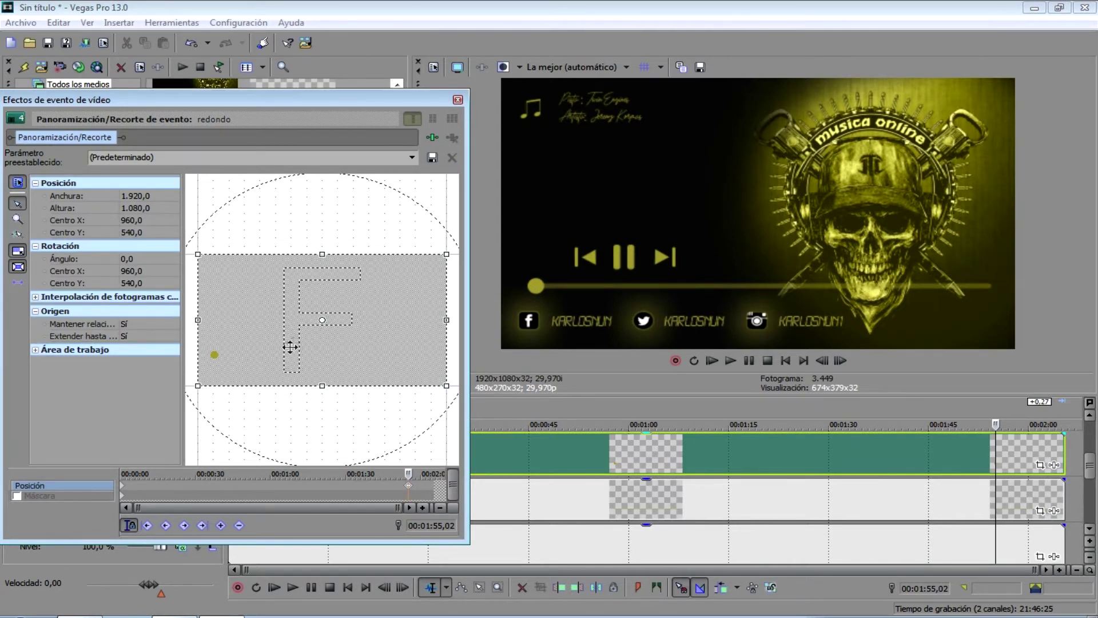
left_click_drag(270, 353, 303, 356)
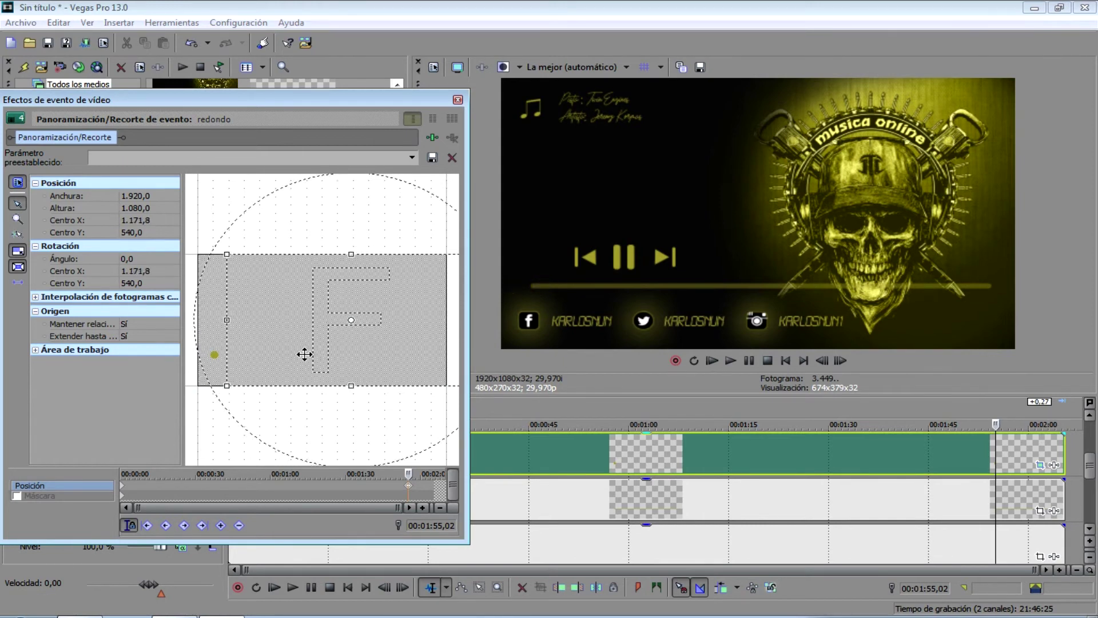
left_click_drag(389, 360, 351, 360)
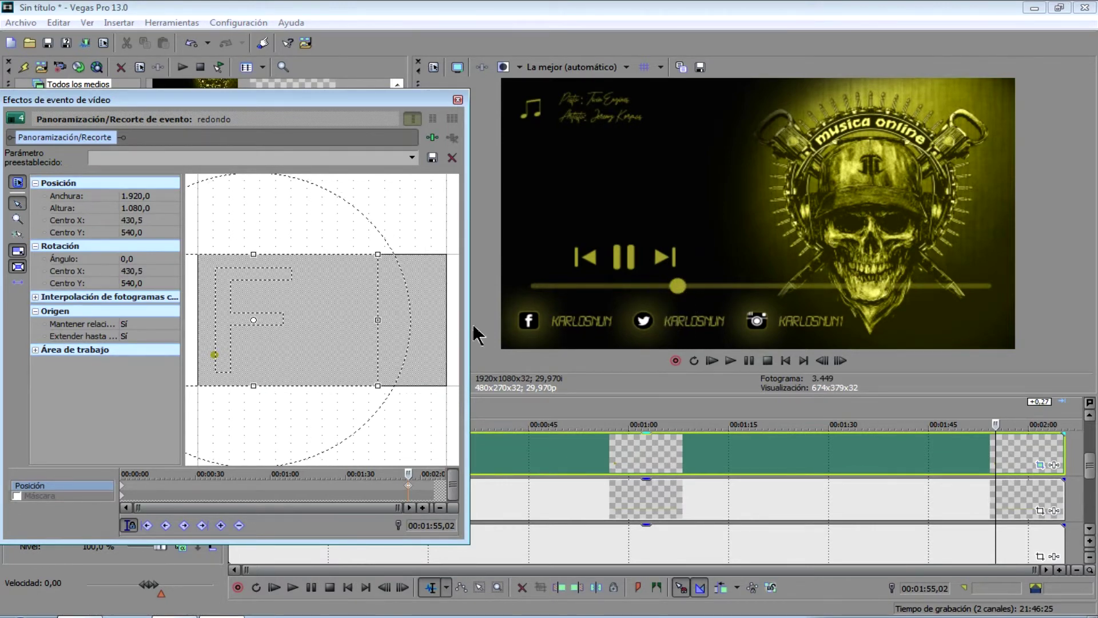
left_click_drag(343, 345, 316, 344)
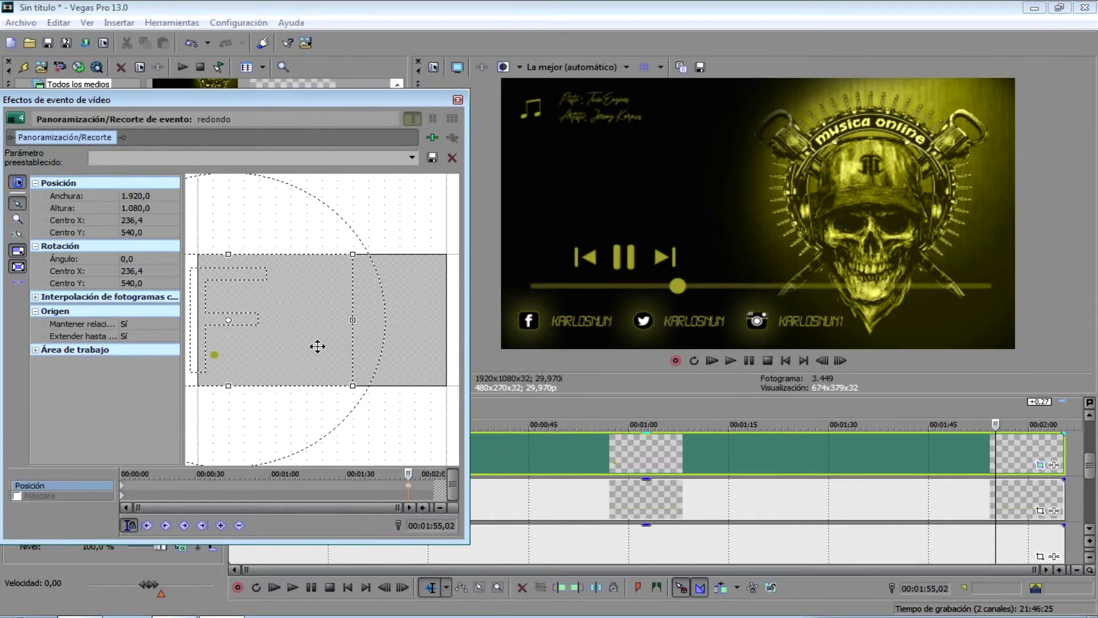
left_click_drag(320, 341, 301, 347)
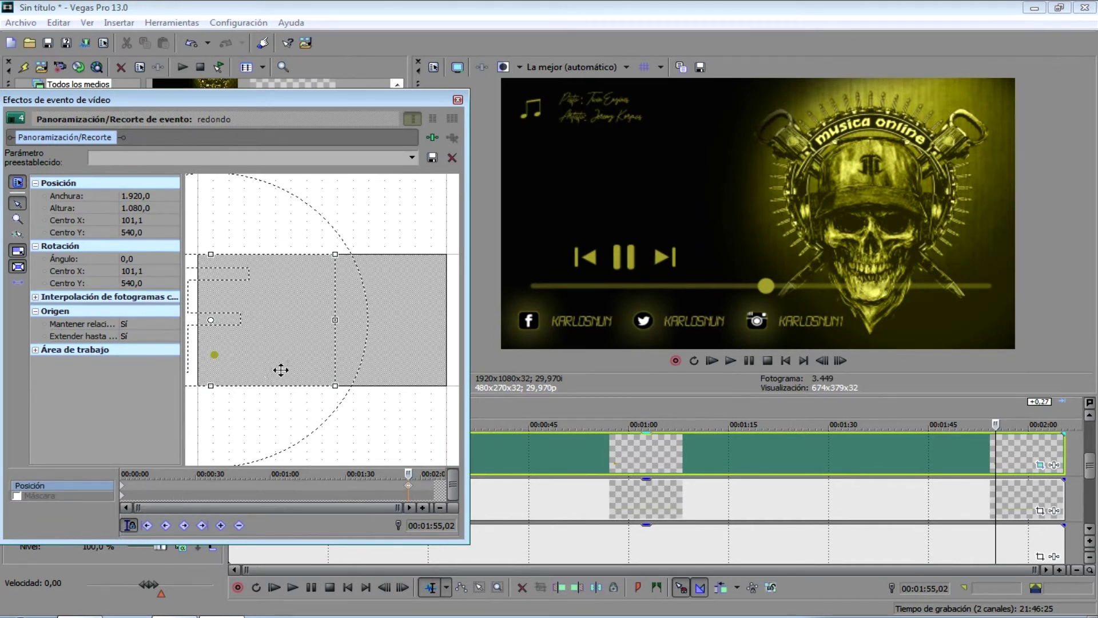
left_click_drag(298, 352, 213, 321)
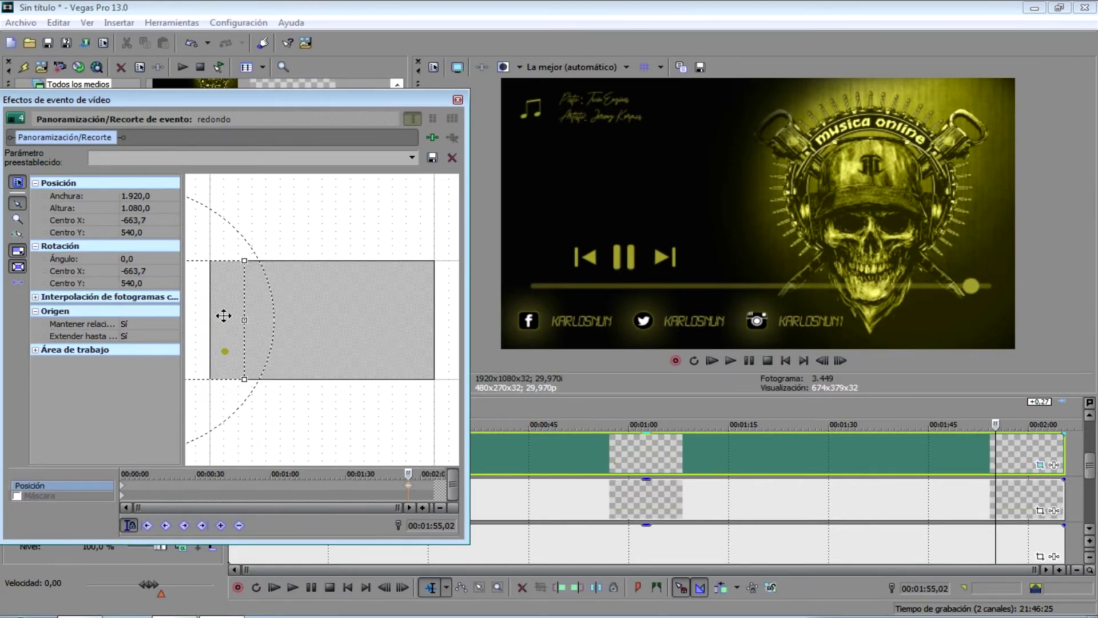
scroll(224, 314, "down", 1)
scroll(224, 313, "down", 1)
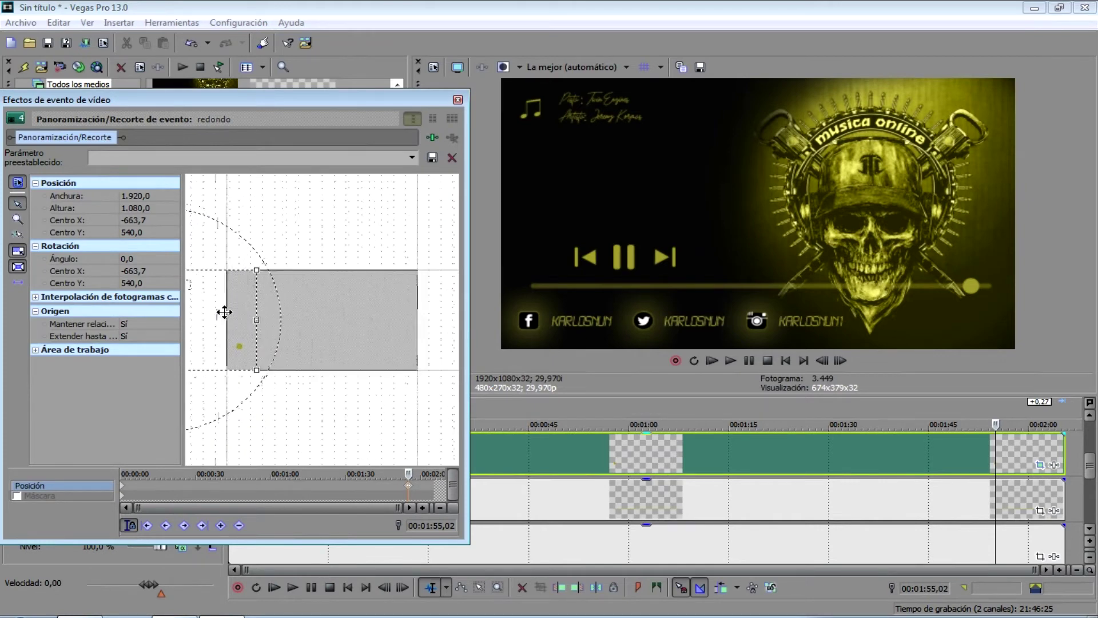
left_click_drag(235, 305, 229, 305)
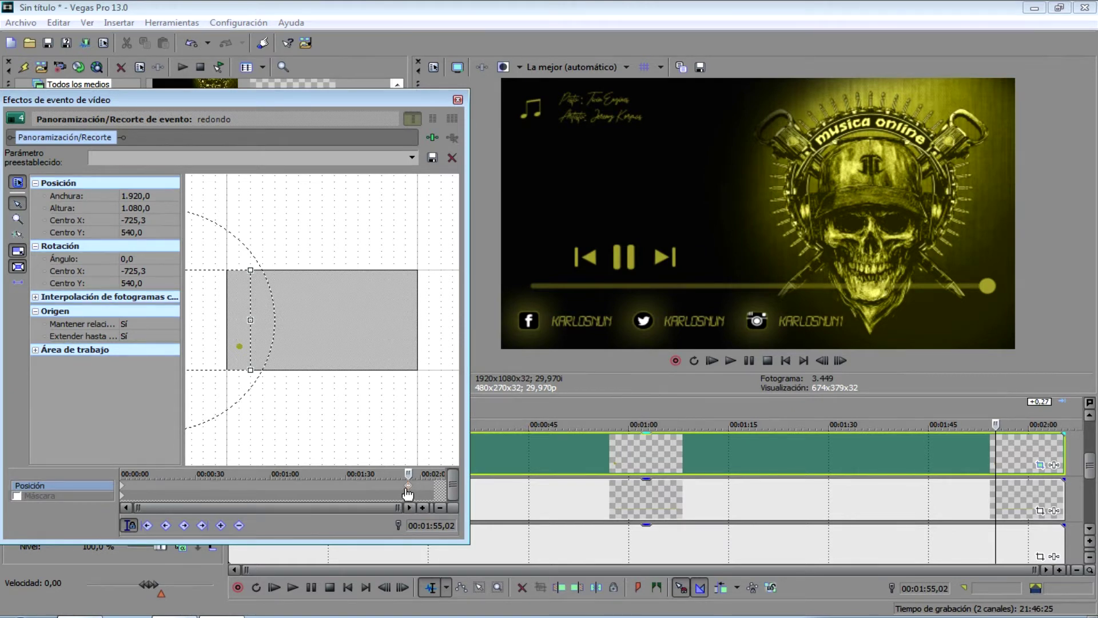
Step: Move the last position keyframe to the end of the event, set both keyframes to Suave interpolation and close the pan/crop settings
left_click_drag(409, 486, 434, 491)
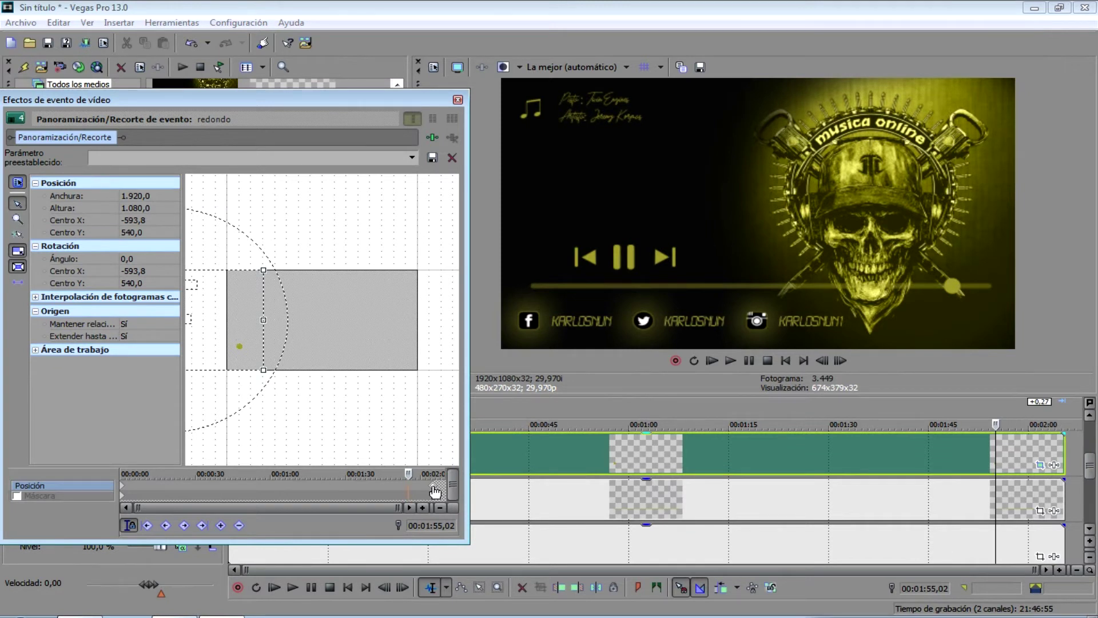
right_click(434, 490)
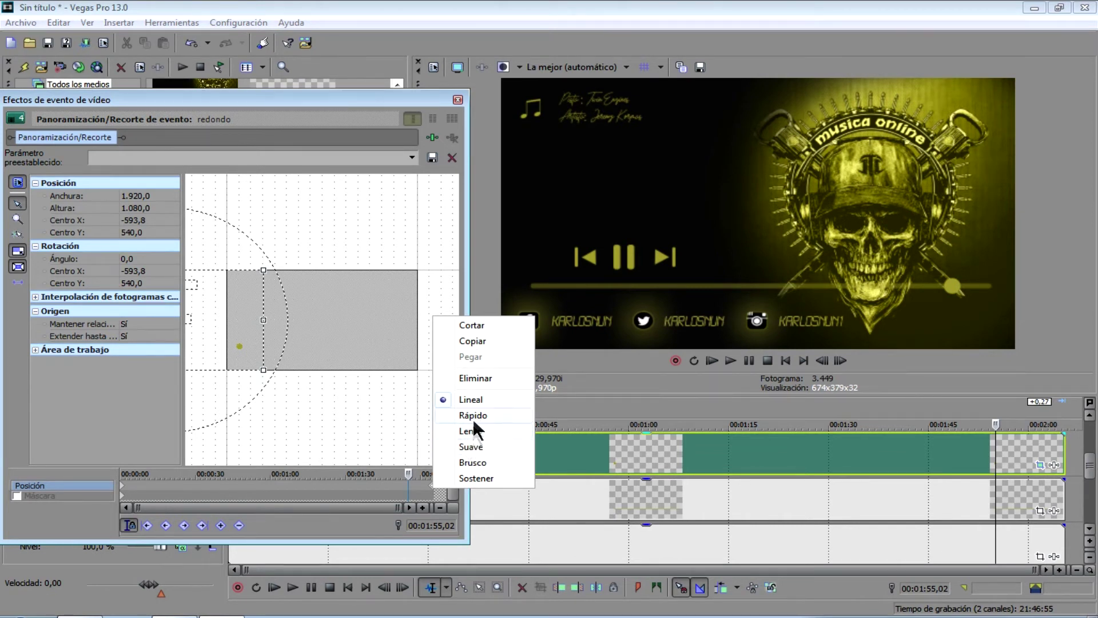
left_click(470, 446)
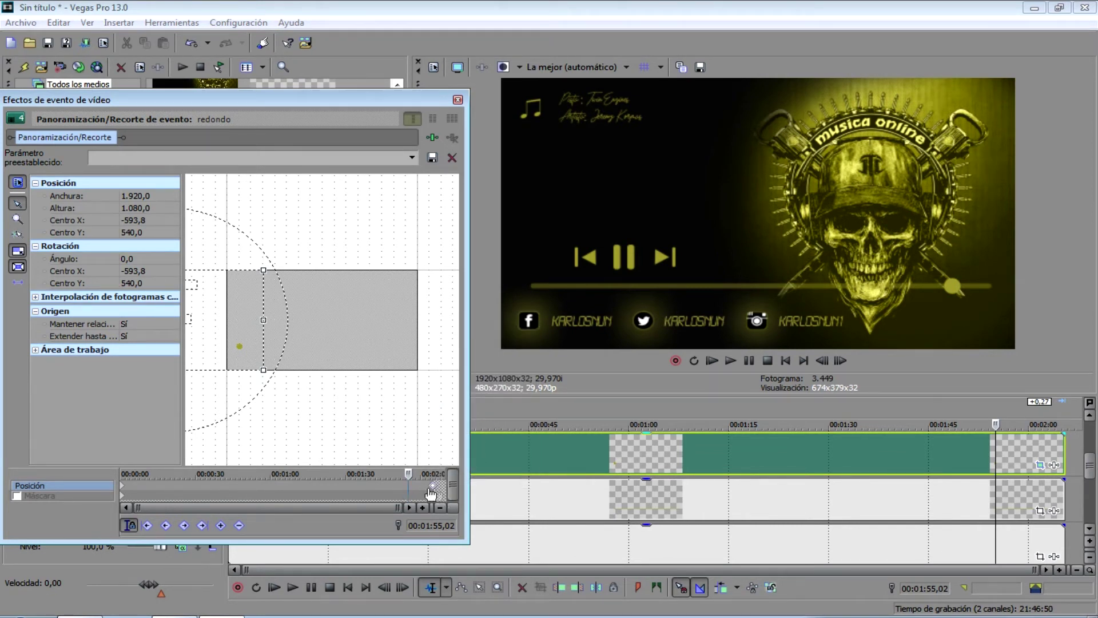
right_click(122, 488)
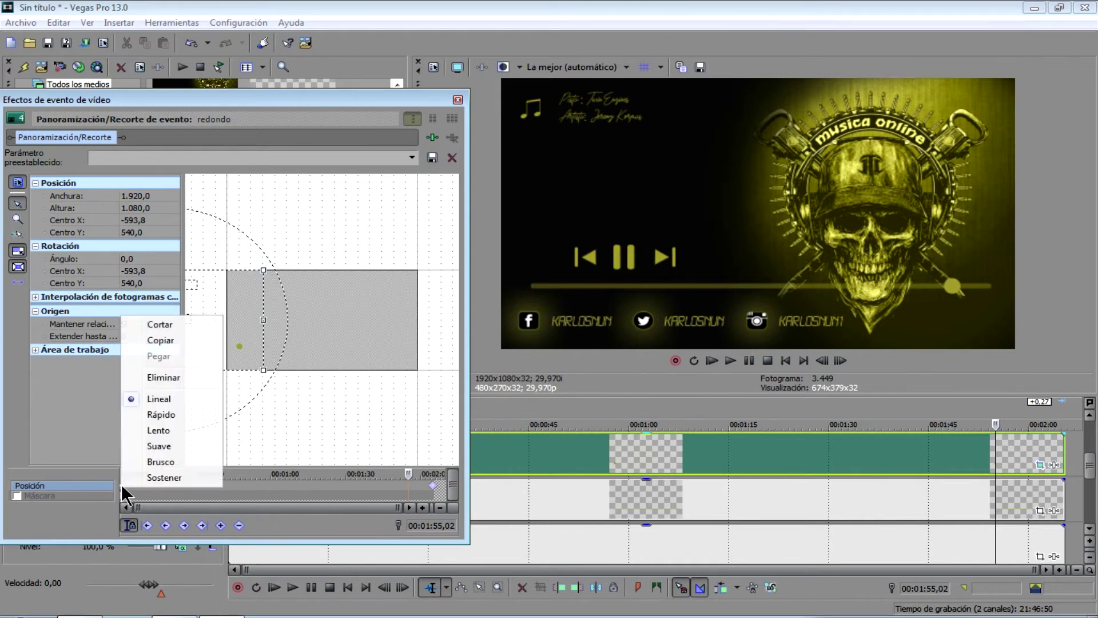
left_click(155, 450)
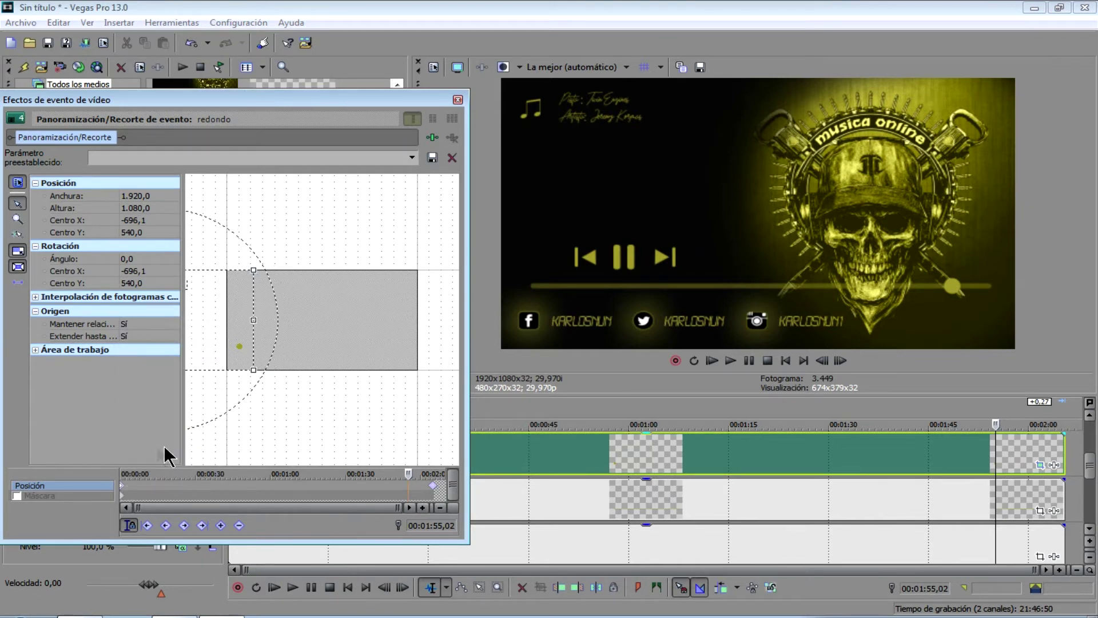
left_click(458, 100)
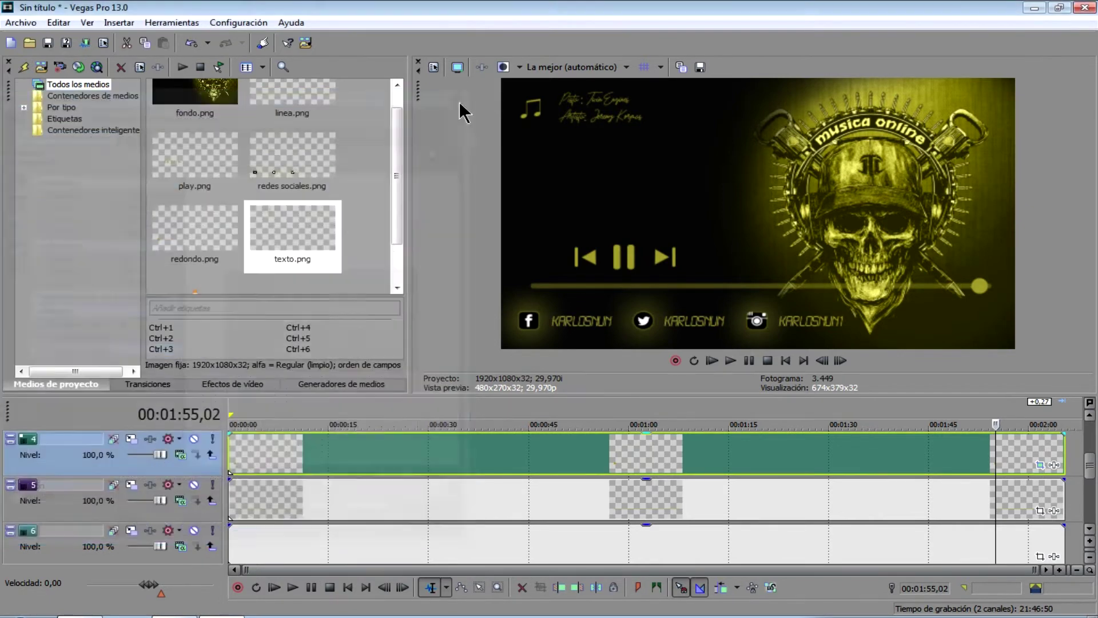
Step: Play the project from the start and sample several timeline points to check the circle's movement along the progress line
left_click(785, 360)
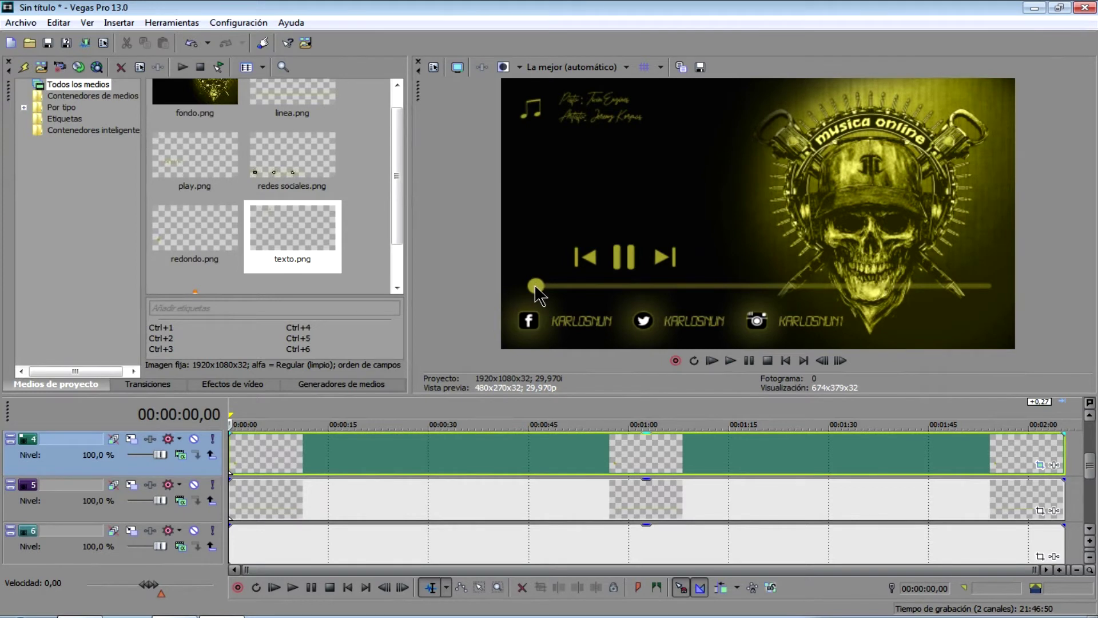
left_click(730, 359)
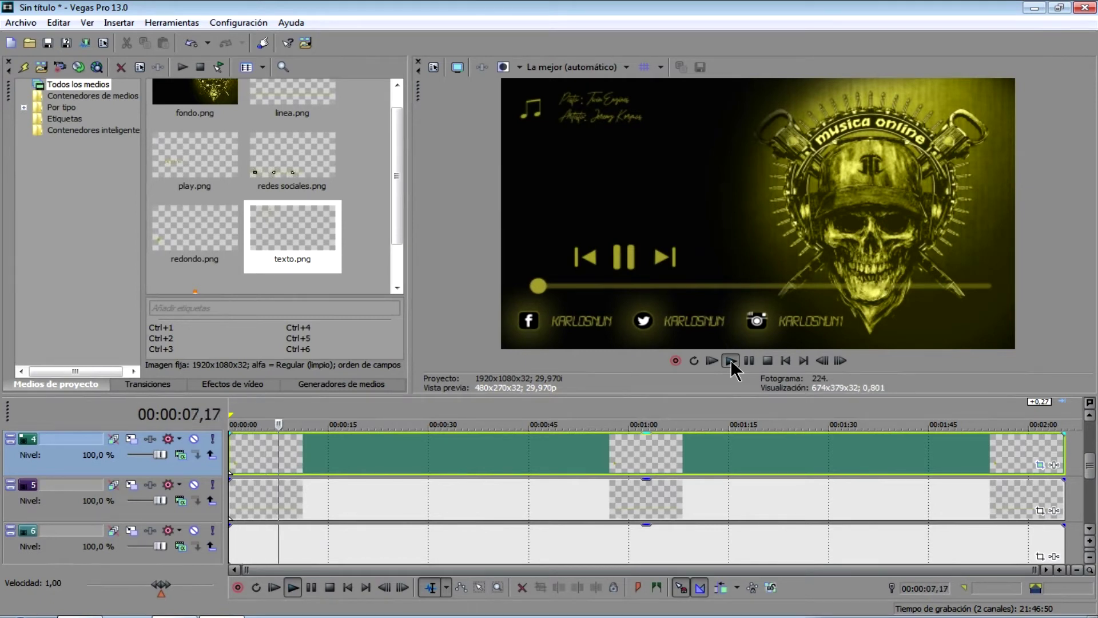
left_click(768, 361)
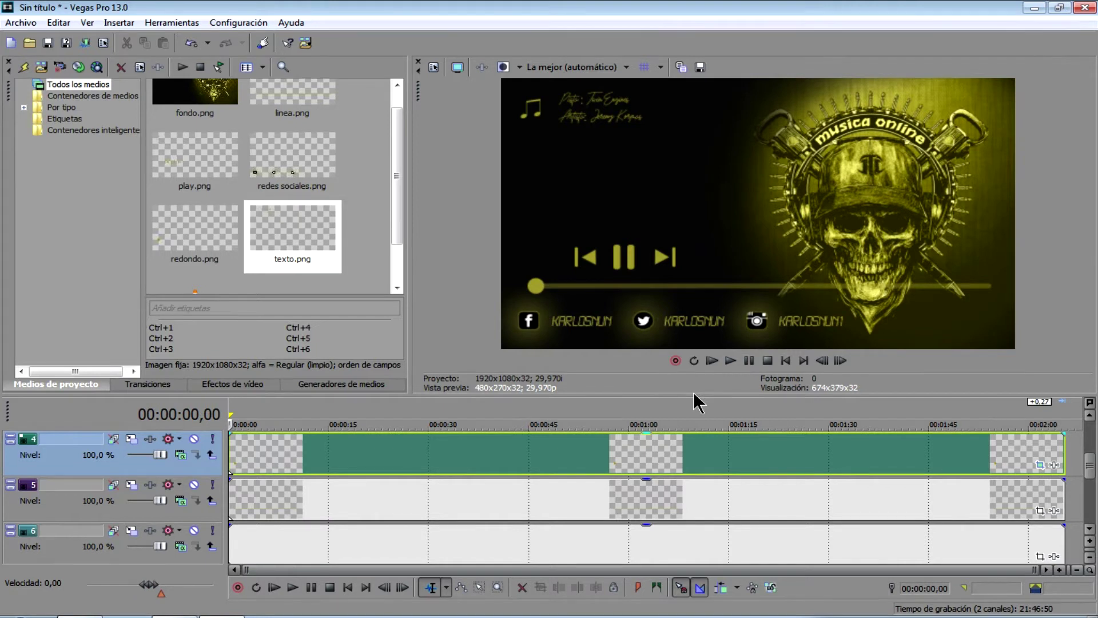
left_click(512, 403)
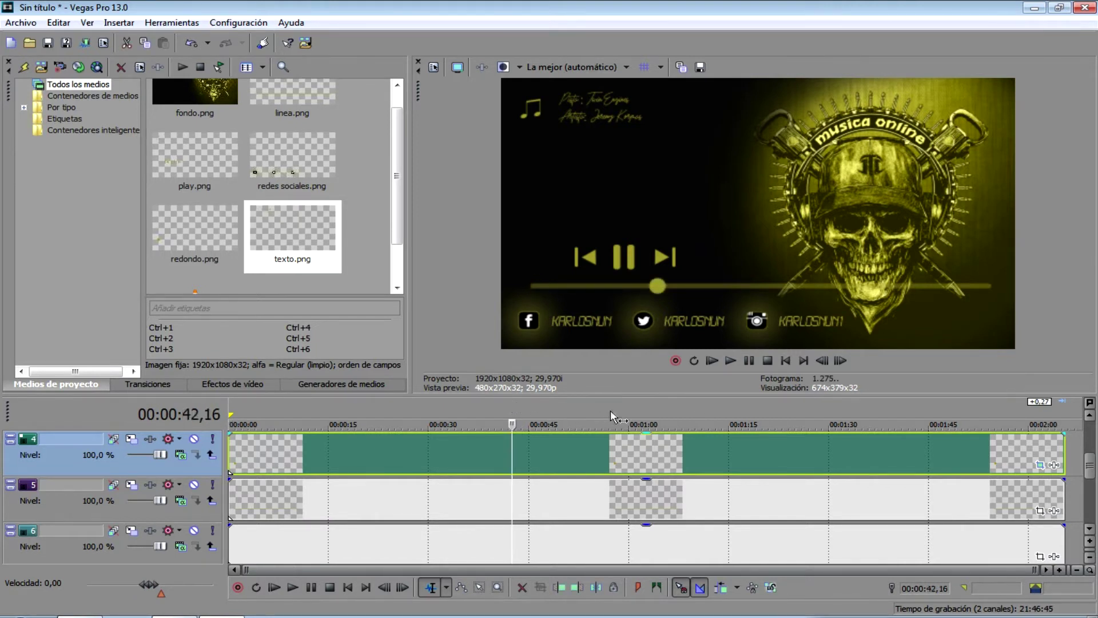
left_click(632, 407)
left_click(752, 408)
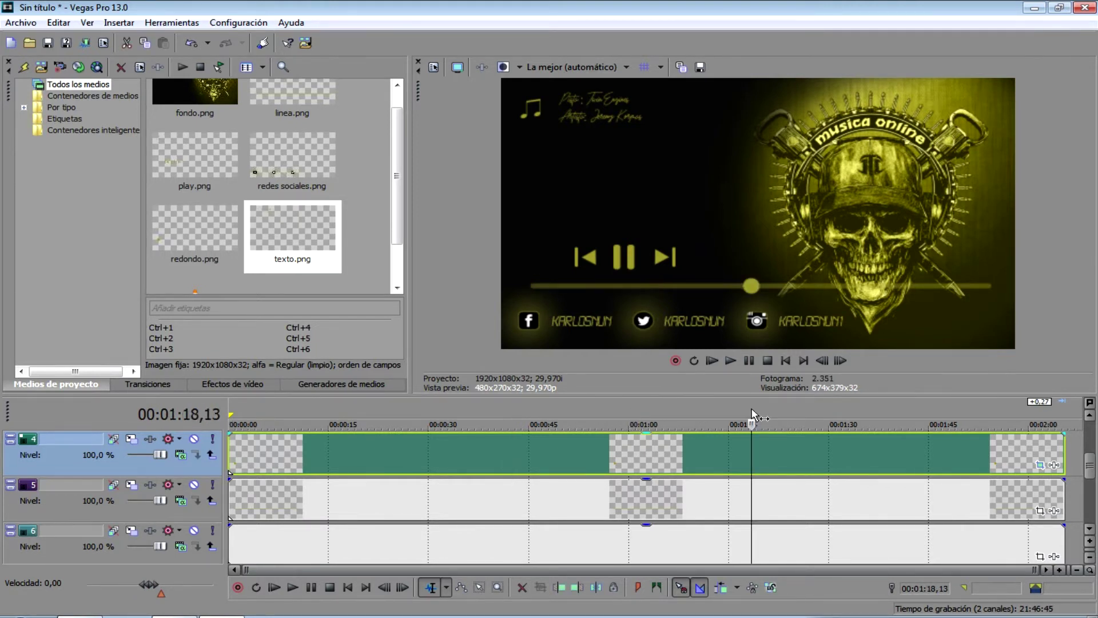
left_click(832, 408)
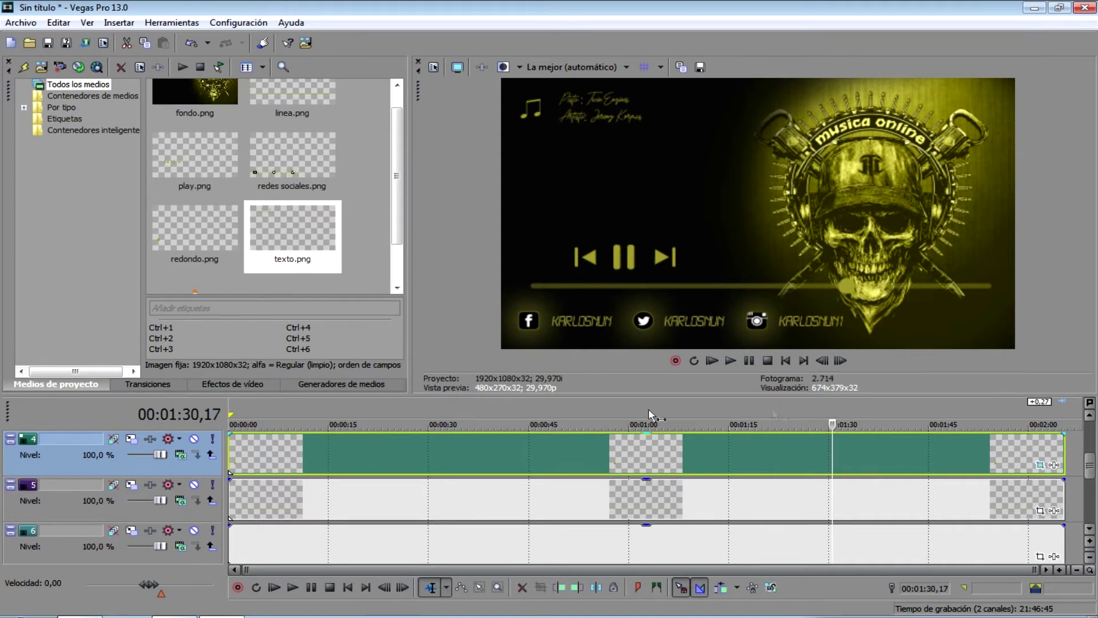
left_click(581, 413)
left_click(498, 416)
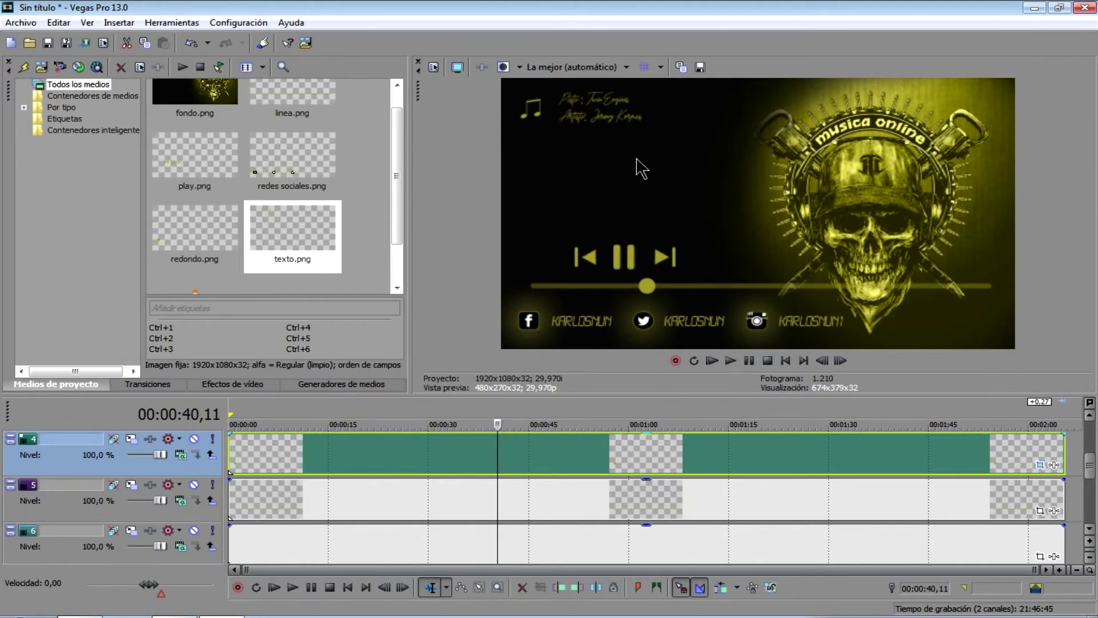
Step: Apply the default BCC Cylinder video effect to the empty event on track 6
left_click(1089, 531)
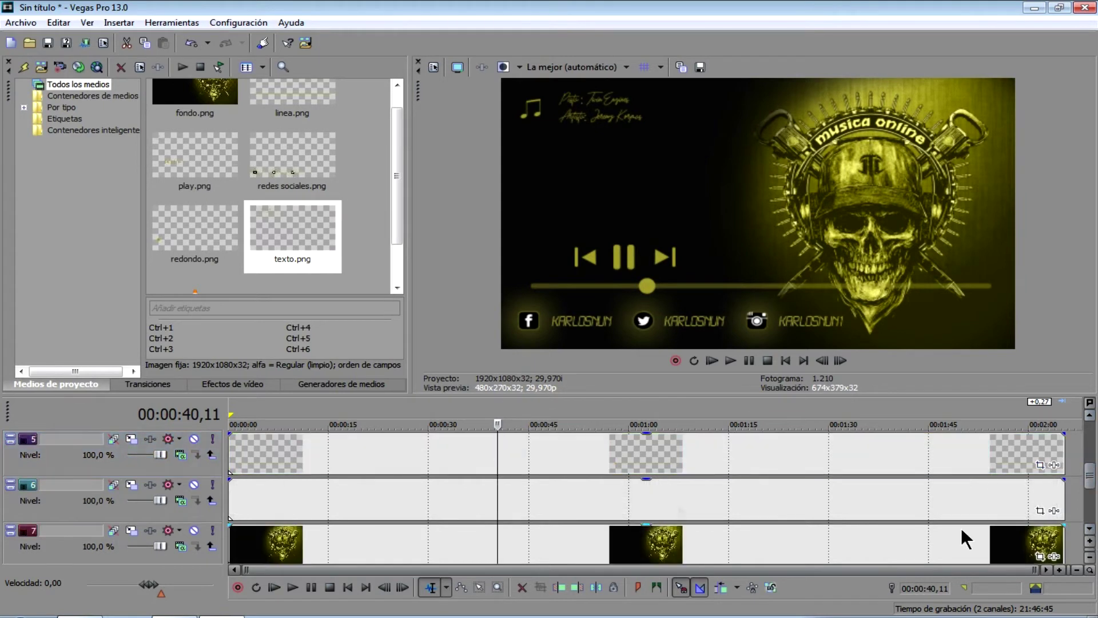
left_click(667, 503)
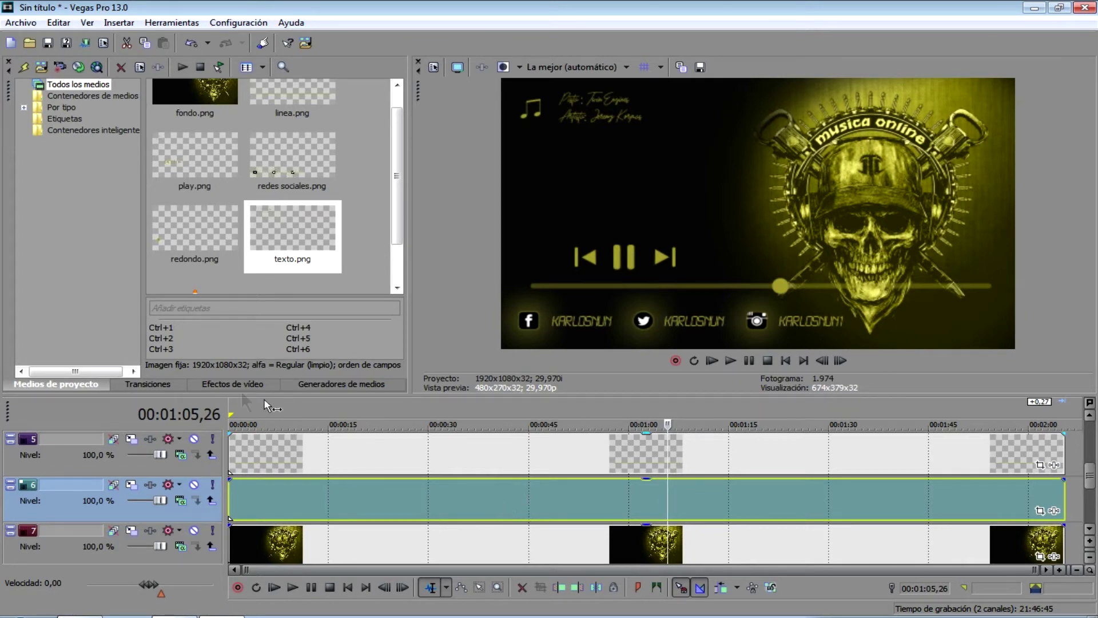
left_click(234, 384)
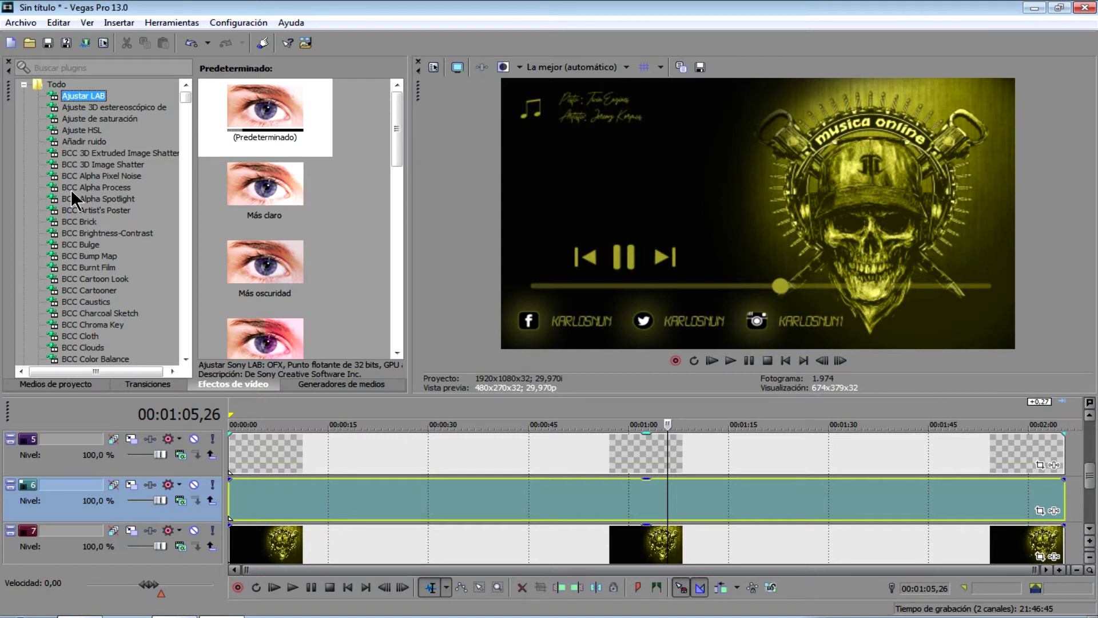
left_click(172, 384)
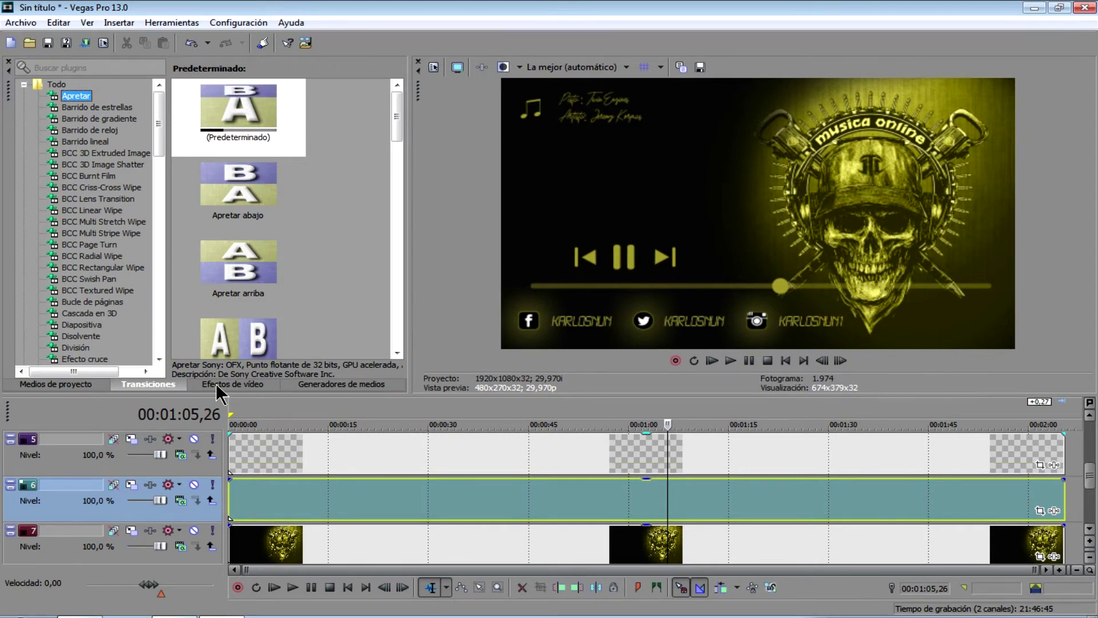
left_click(378, 498)
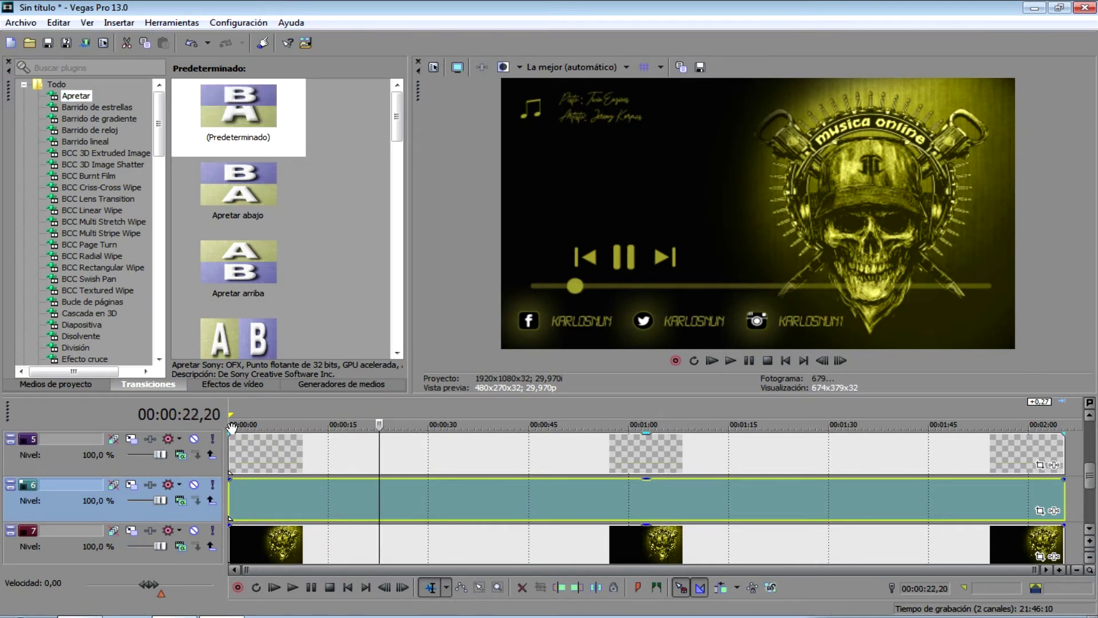
left_click(242, 384)
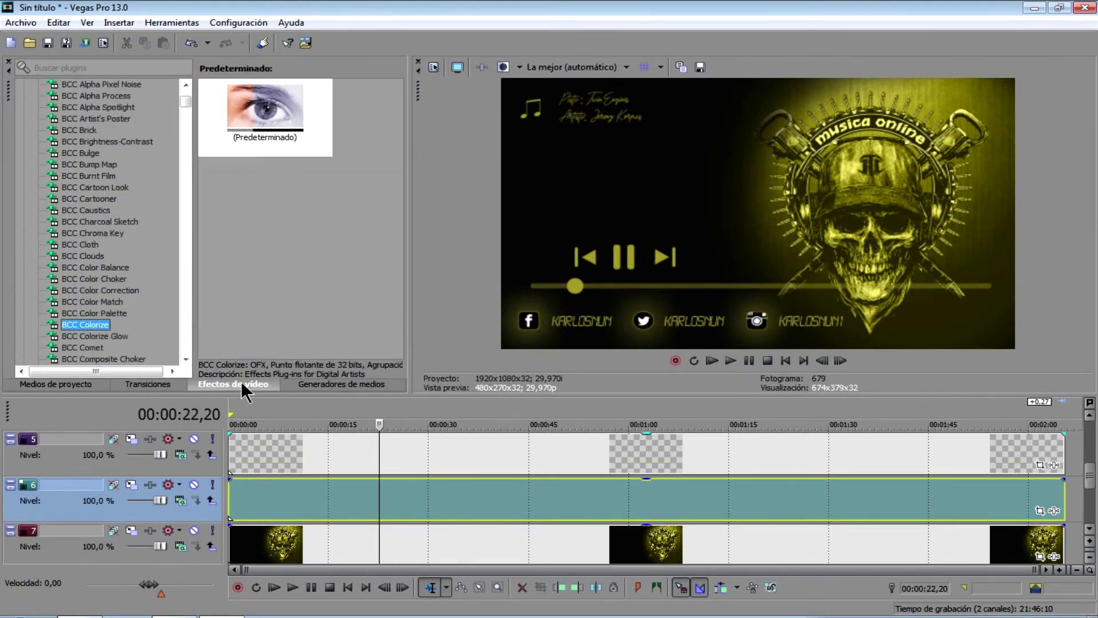
scroll(186, 99, "up", 3)
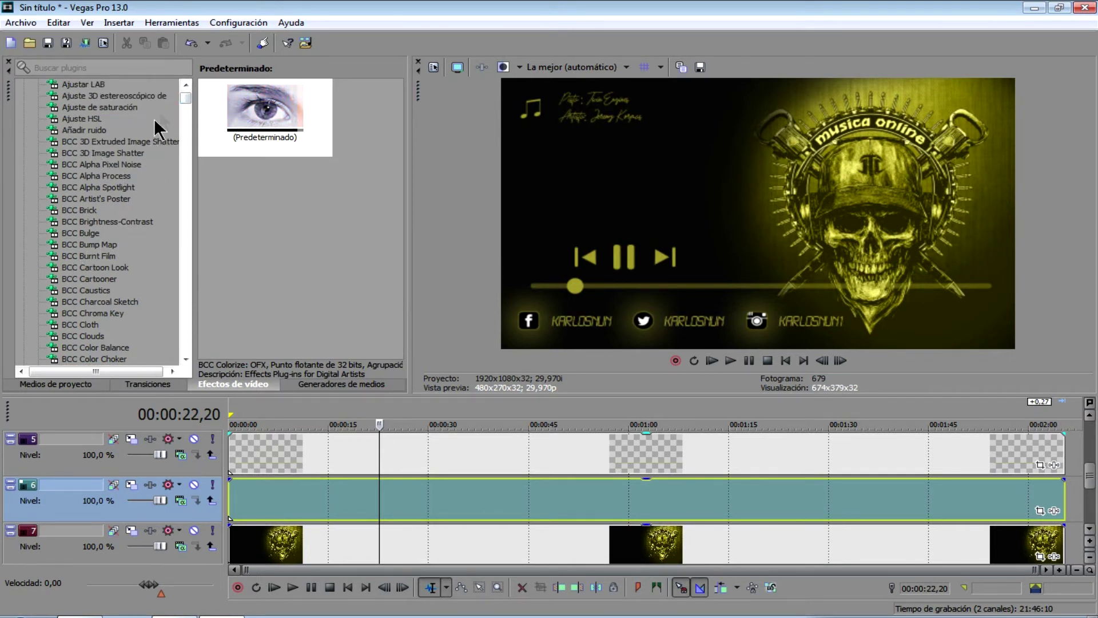
left_click_drag(183, 98, 184, 106)
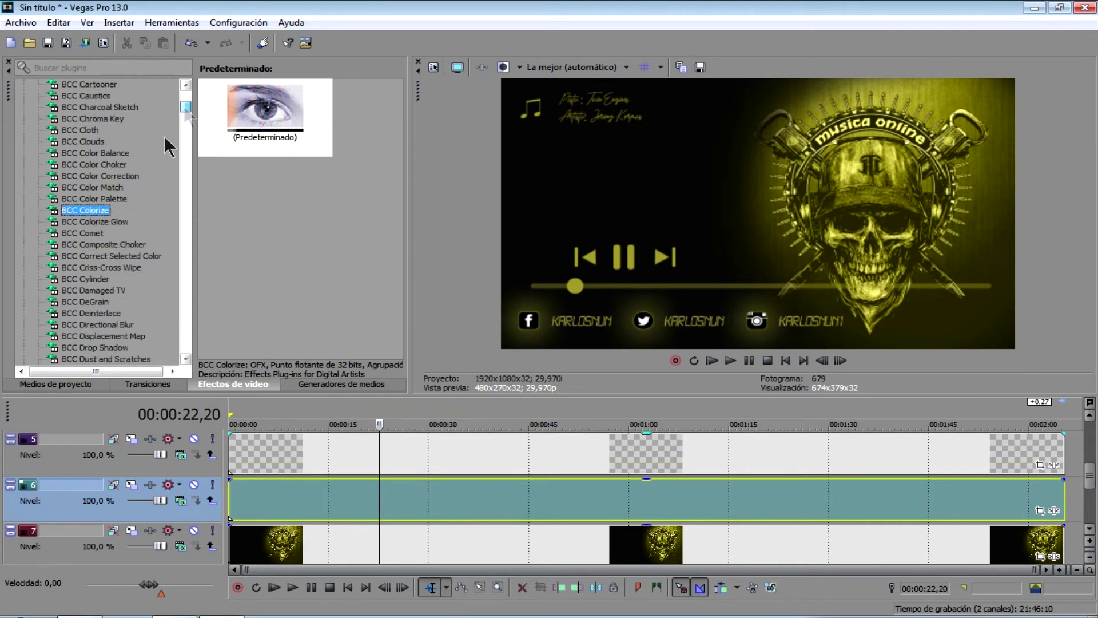
left_click(96, 278)
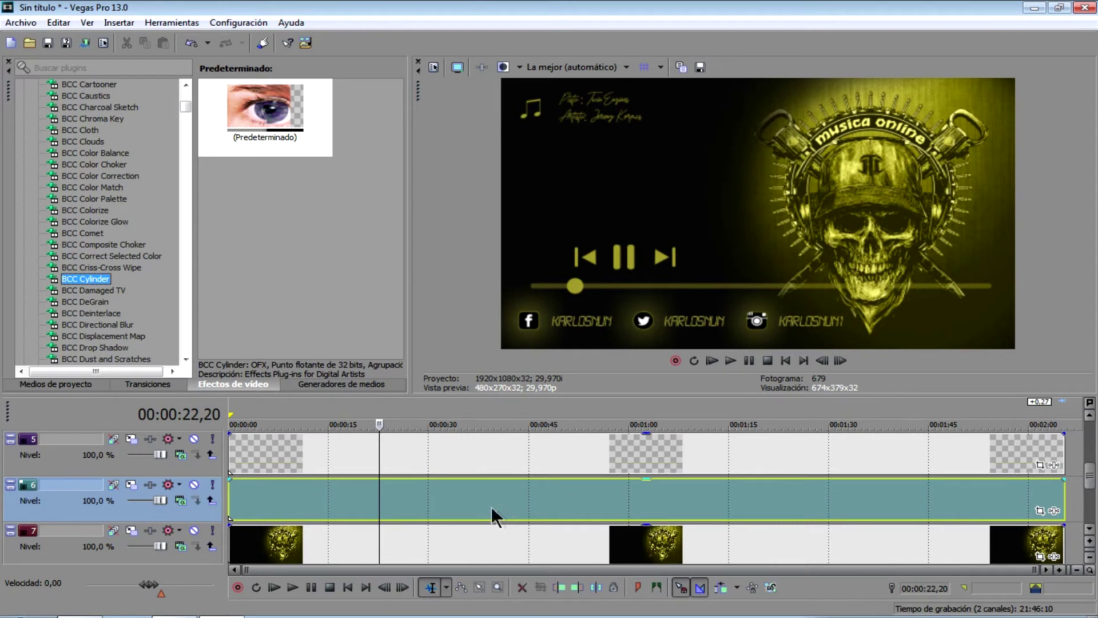
left_click_drag(269, 122, 356, 475)
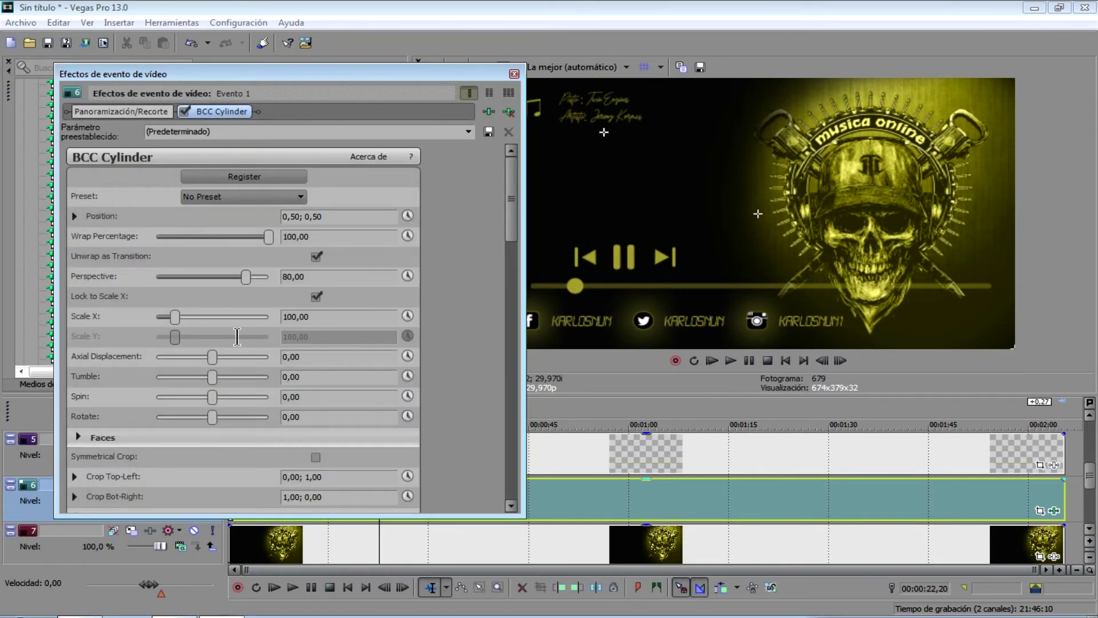
Step: Enable Beat Reactor in the BCC Cylinder effect and load the audio file espectro as its external file
left_click_drag(511, 203, 511, 432)
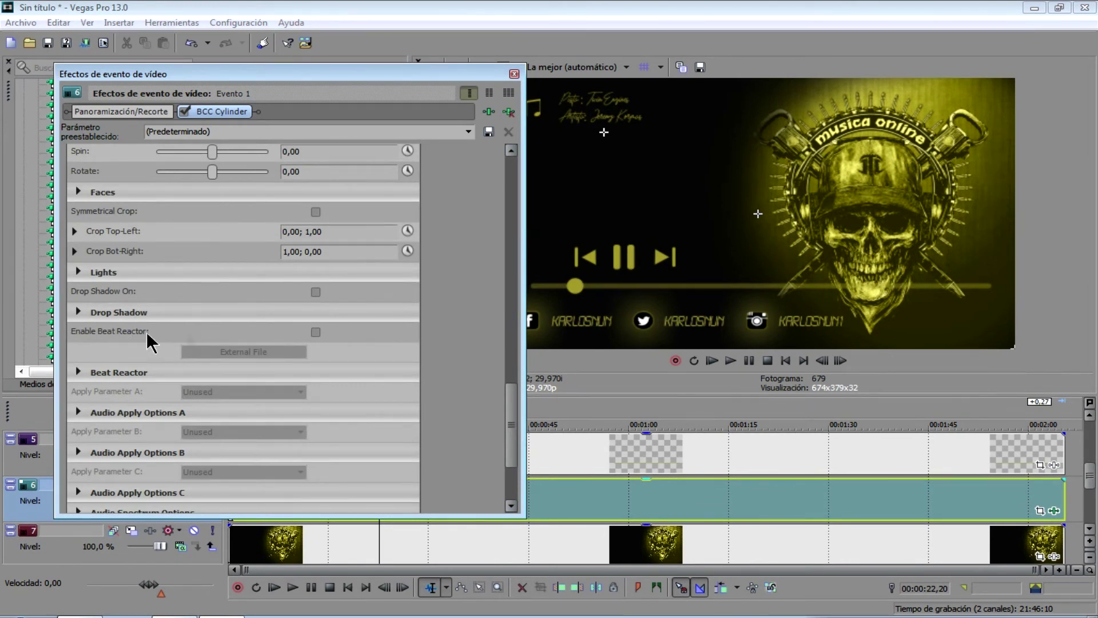
left_click(315, 332)
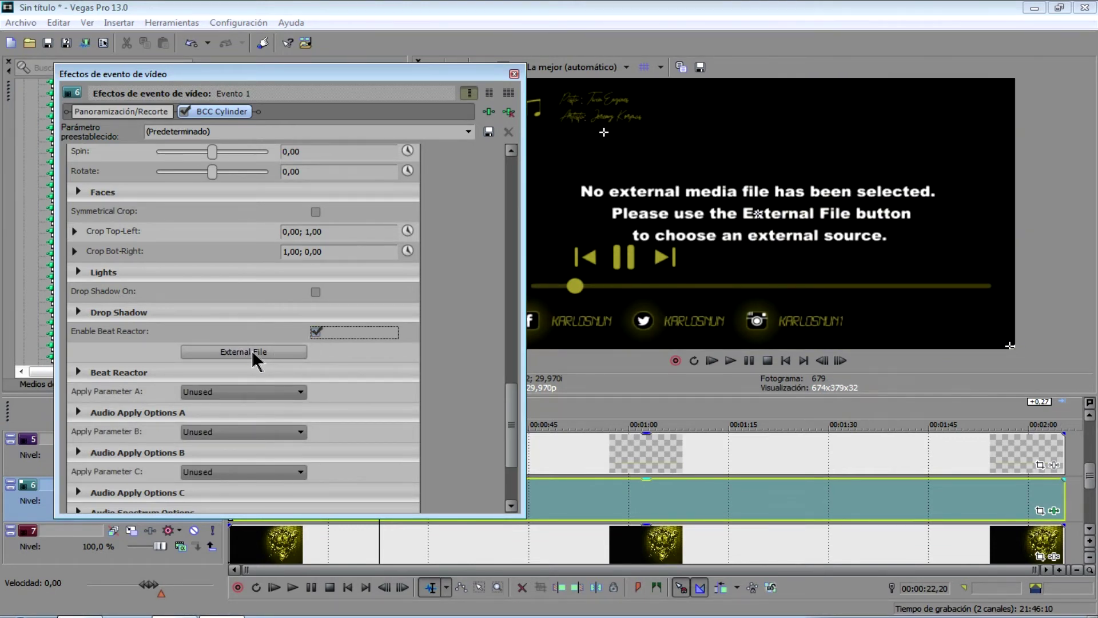
left_click(252, 350)
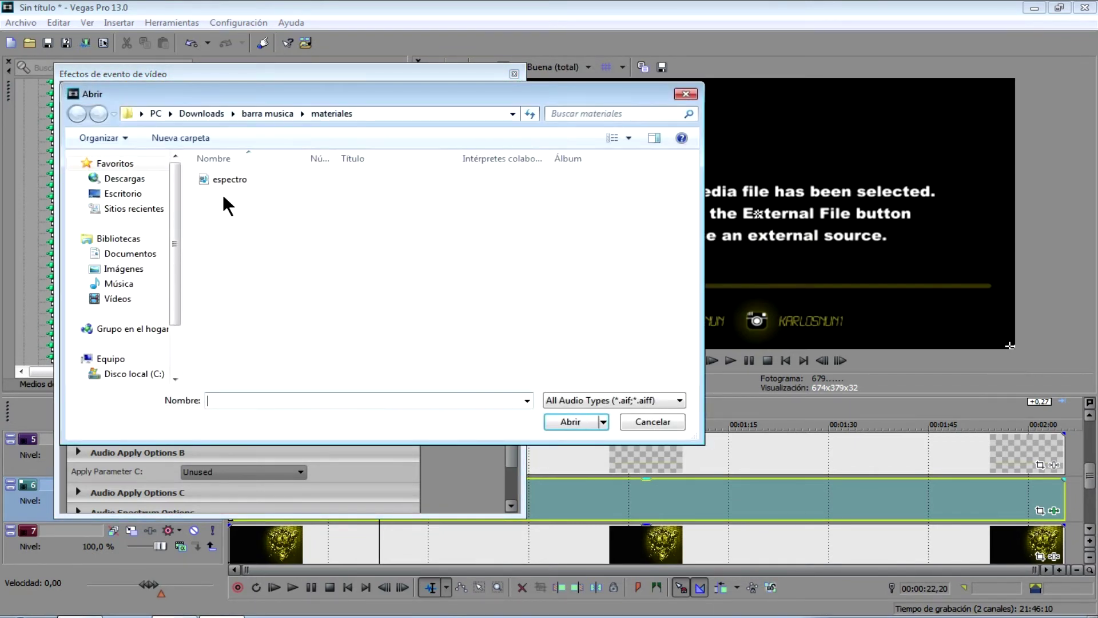
left_click(230, 178)
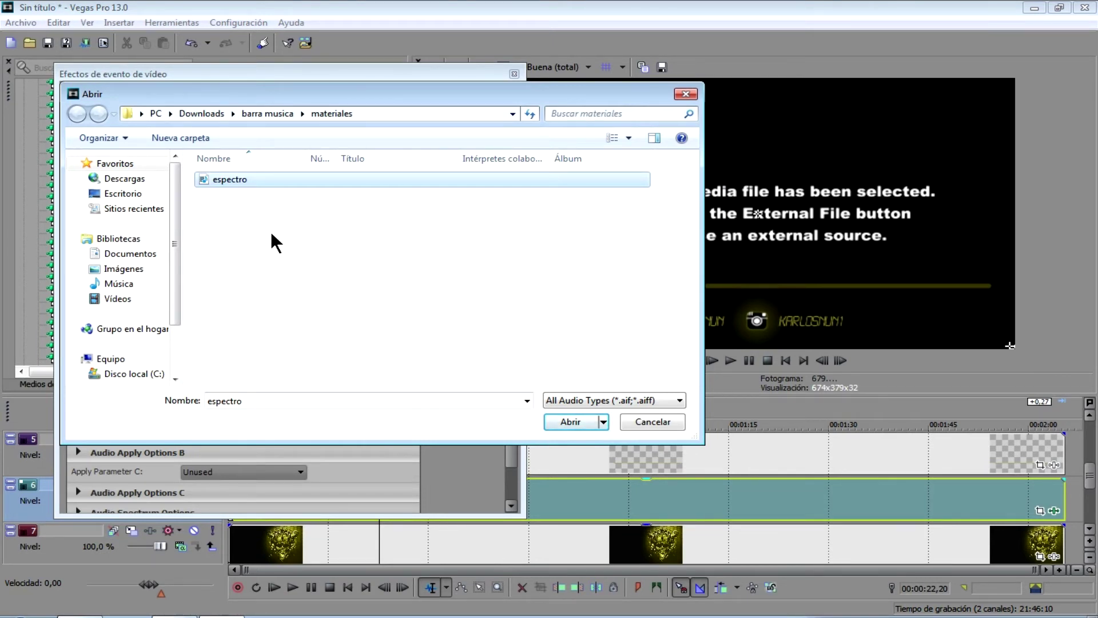
left_click(558, 421)
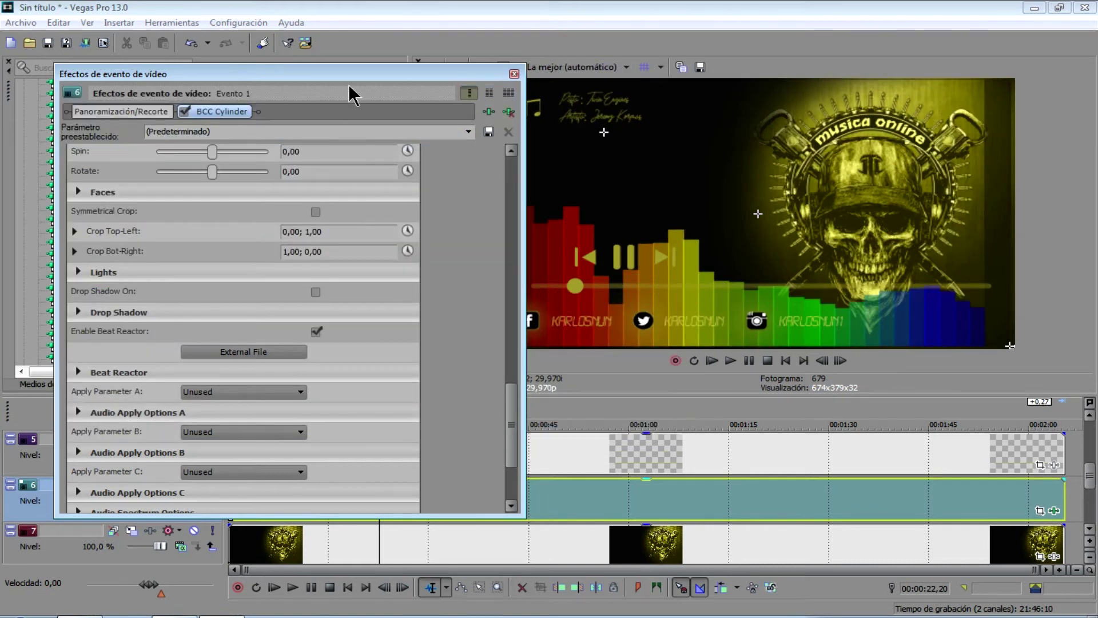
Step: Set Crop Bot-Right to about 0,75; 0,20 and fit the spectrum graph above the player buttons, with corners about 0,05; 0,90 and 0,46; 0,41
left_click_drag(375, 72, 296, 90)
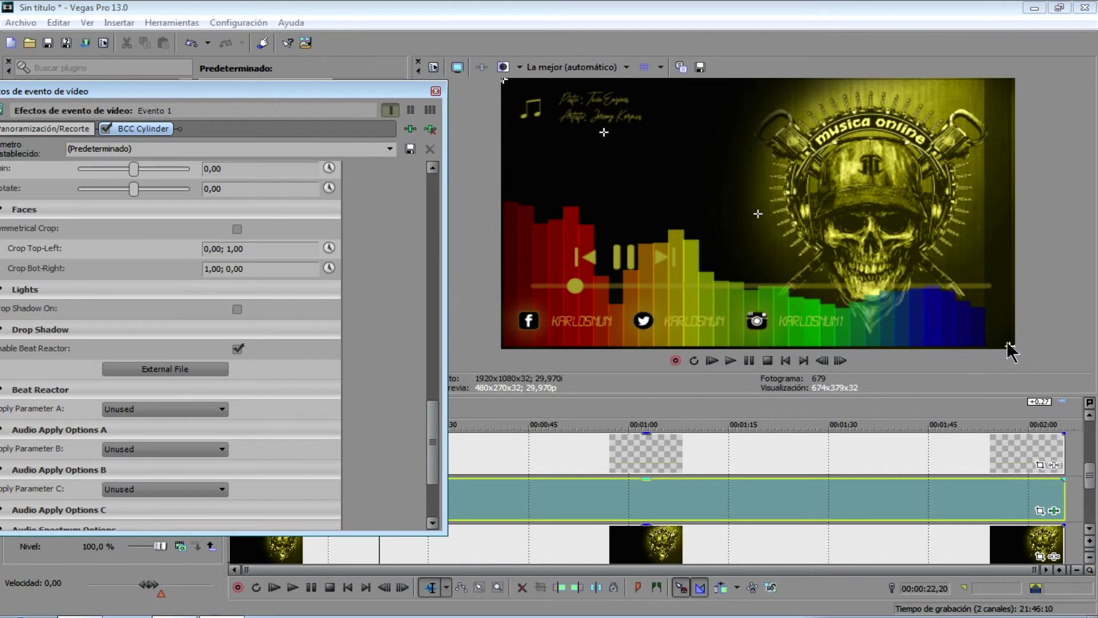
left_click_drag(1010, 346, 949, 323)
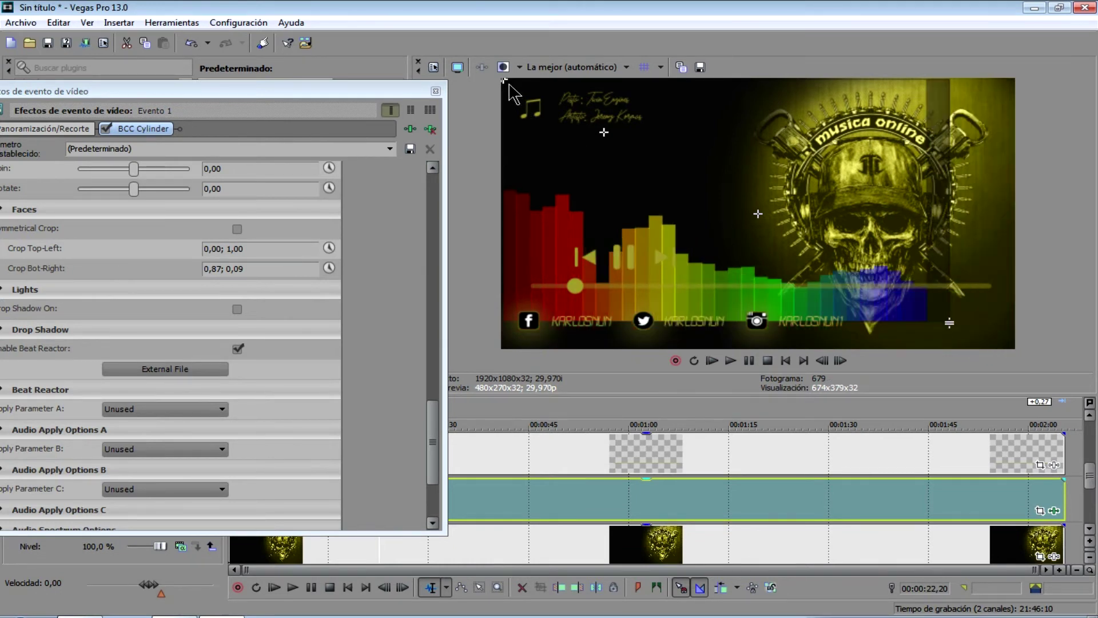
left_click_drag(946, 318, 887, 297)
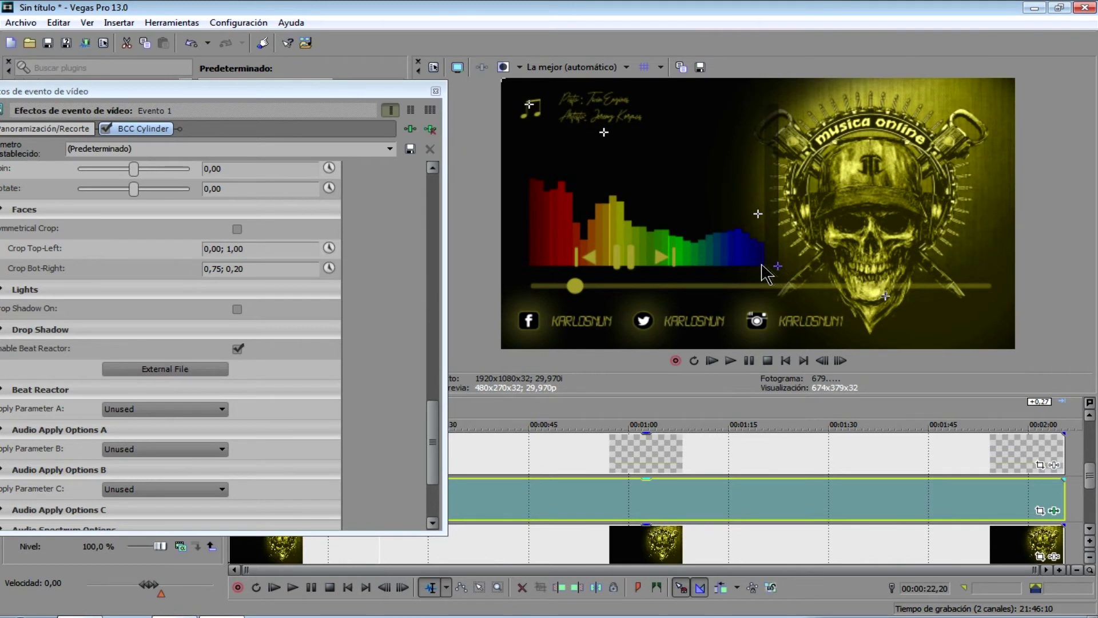
left_click_drag(778, 266, 755, 263)
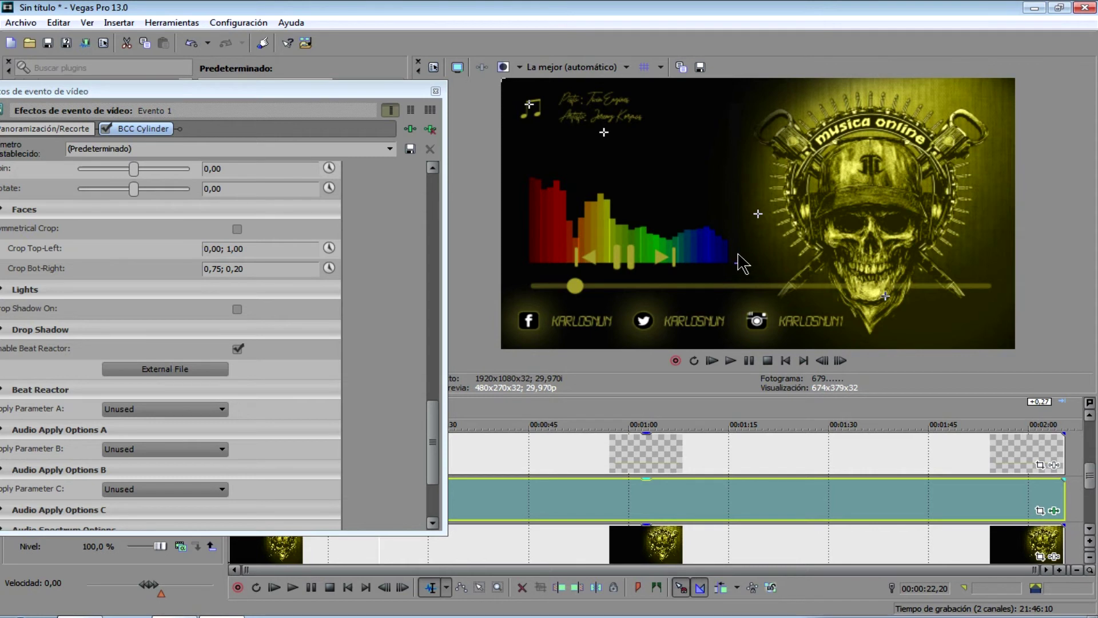
left_click_drag(738, 247, 737, 239)
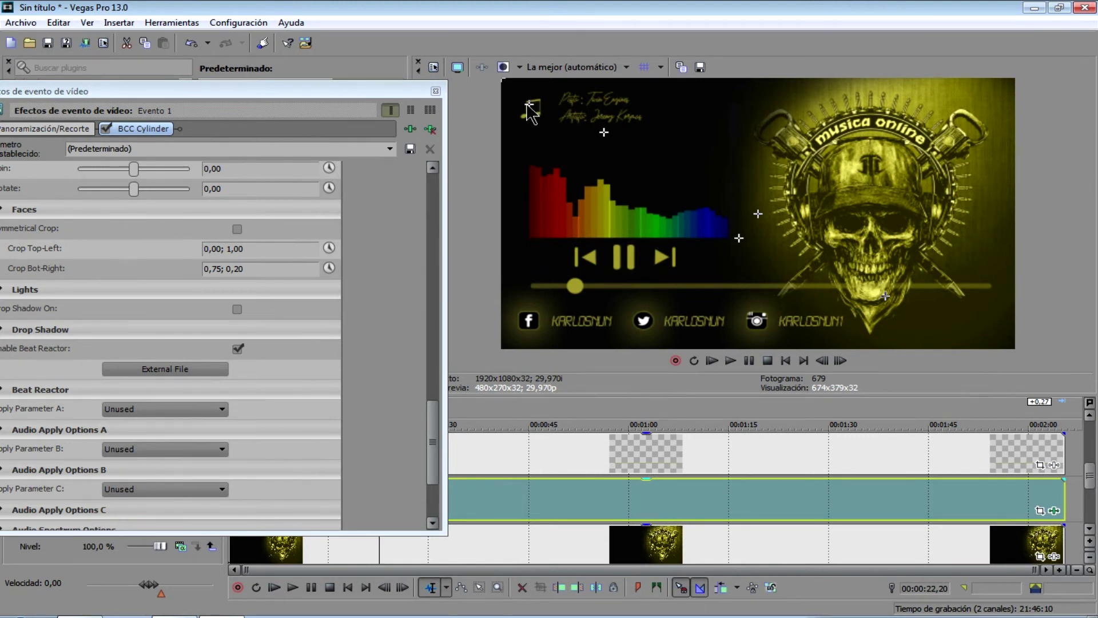
left_click(605, 143)
left_click_drag(616, 159, 623, 173)
left_click(436, 91)
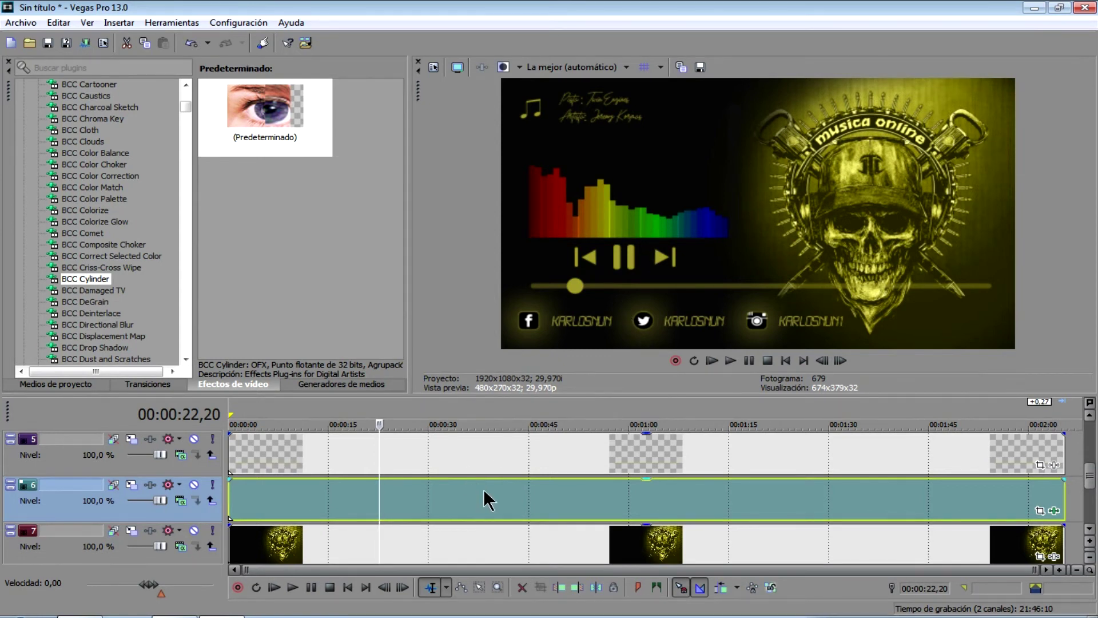
Step: Move the playhead to 00:00:40,24 and apply the default BCC Colorize effect to the spectrum event on track 6
left_click(502, 502)
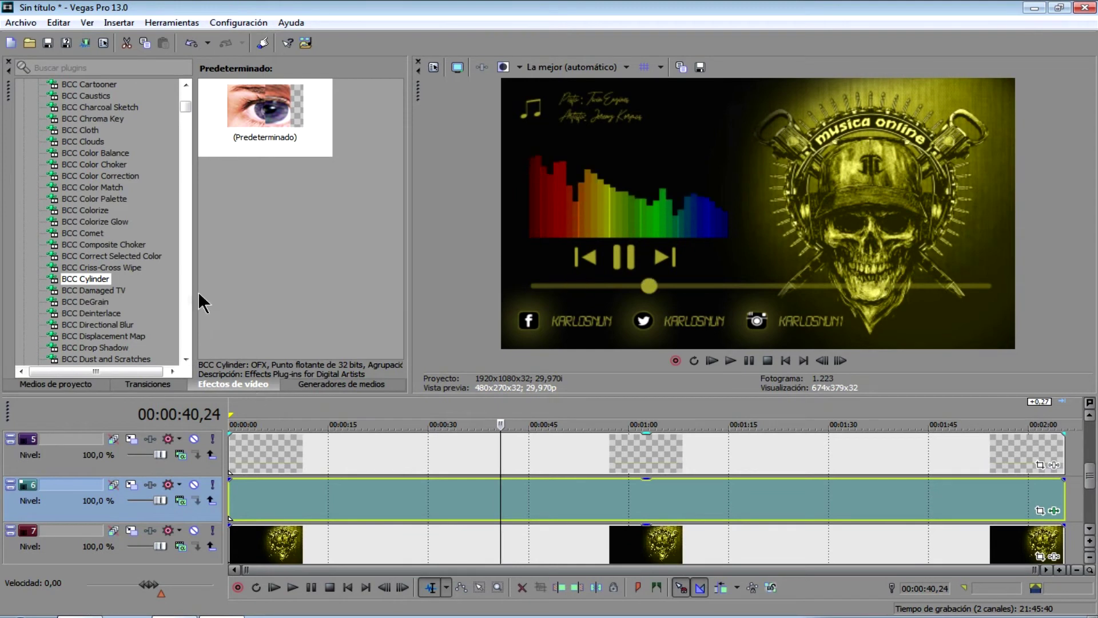
left_click(89, 213)
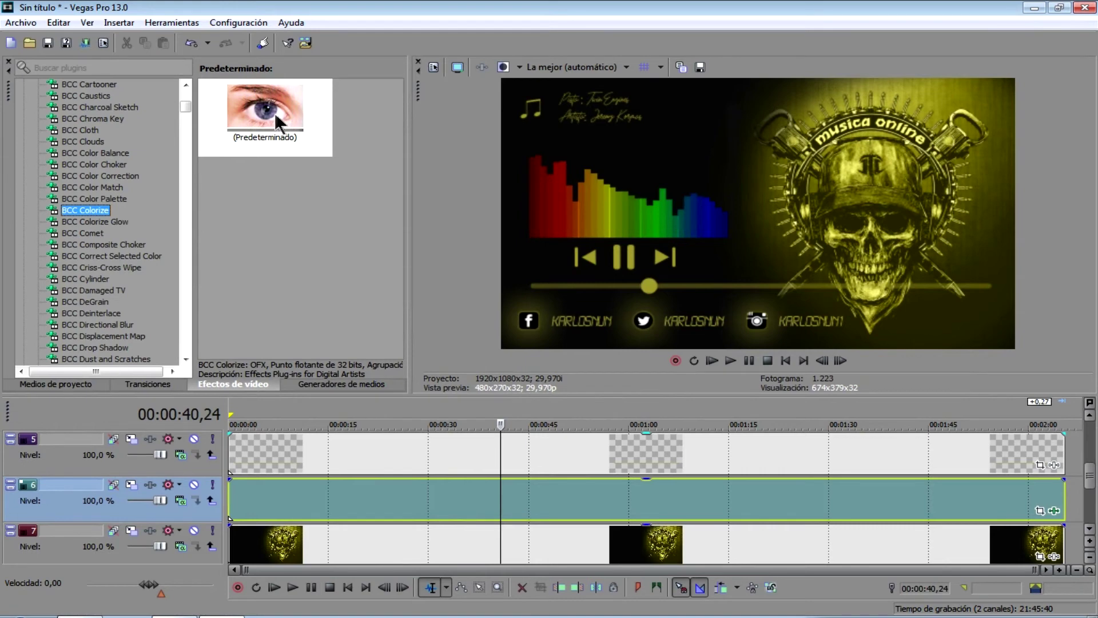
left_click_drag(272, 107, 393, 478)
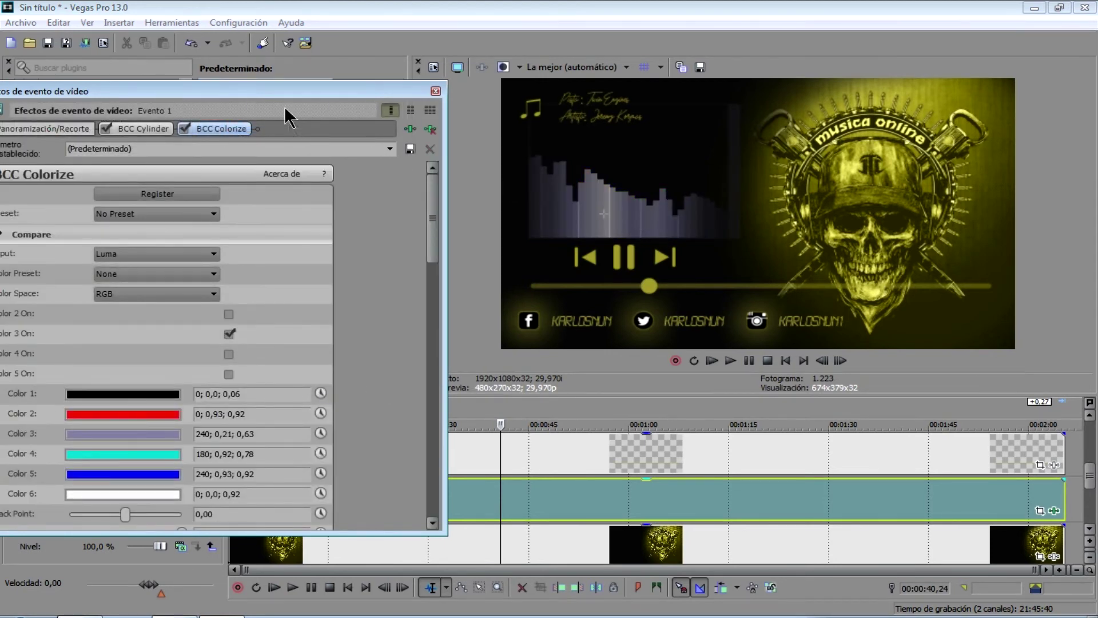
left_click_drag(292, 88, 342, 90)
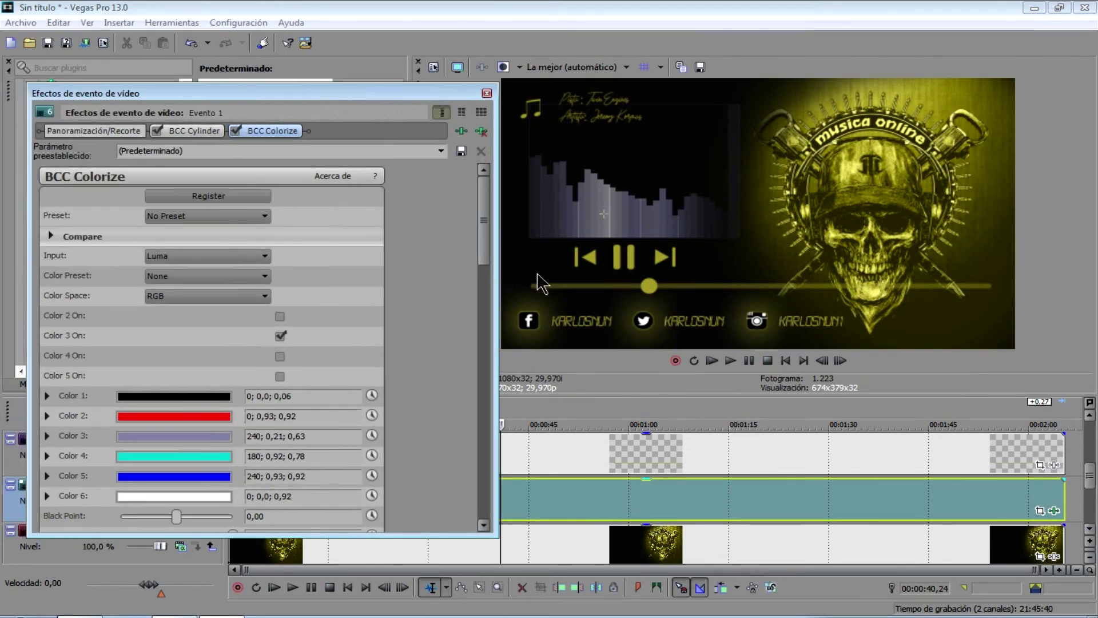
Step: Set BCC Colorize's Color 3 to the dark yellow 55; 0,96; 0,45 sampled from the background in the preview
left_click_drag(487, 245, 487, 324)
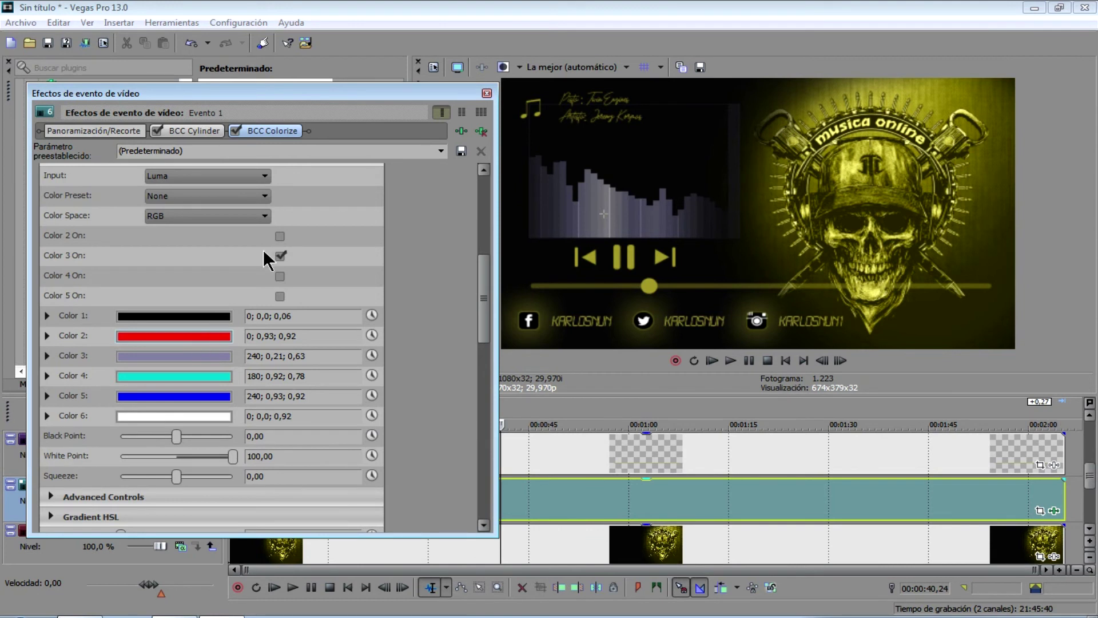
left_click(185, 354)
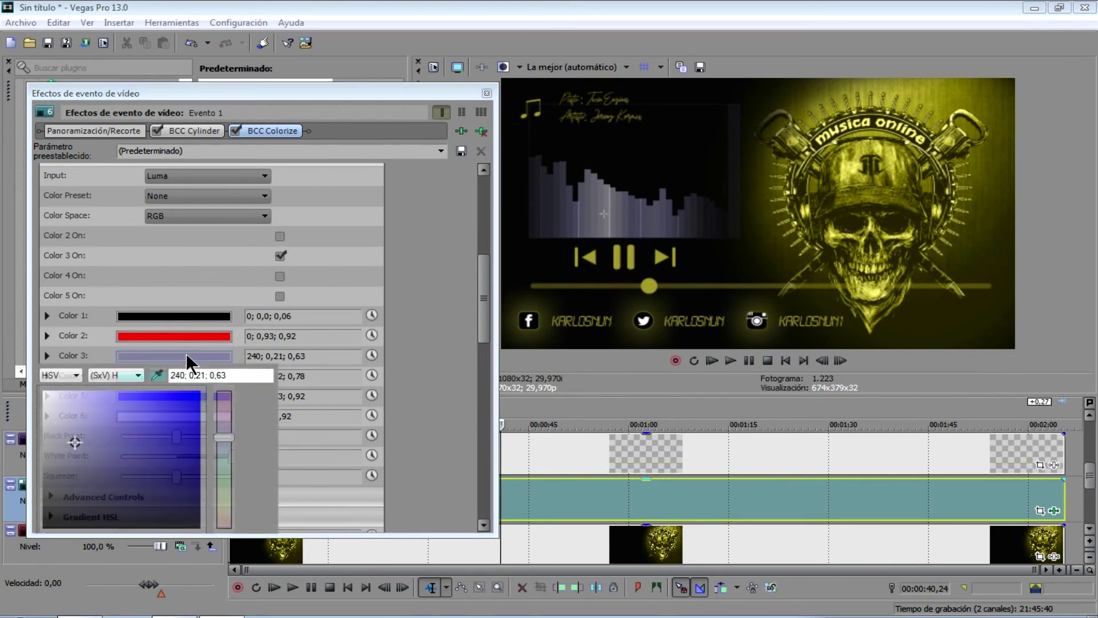
left_click(160, 375)
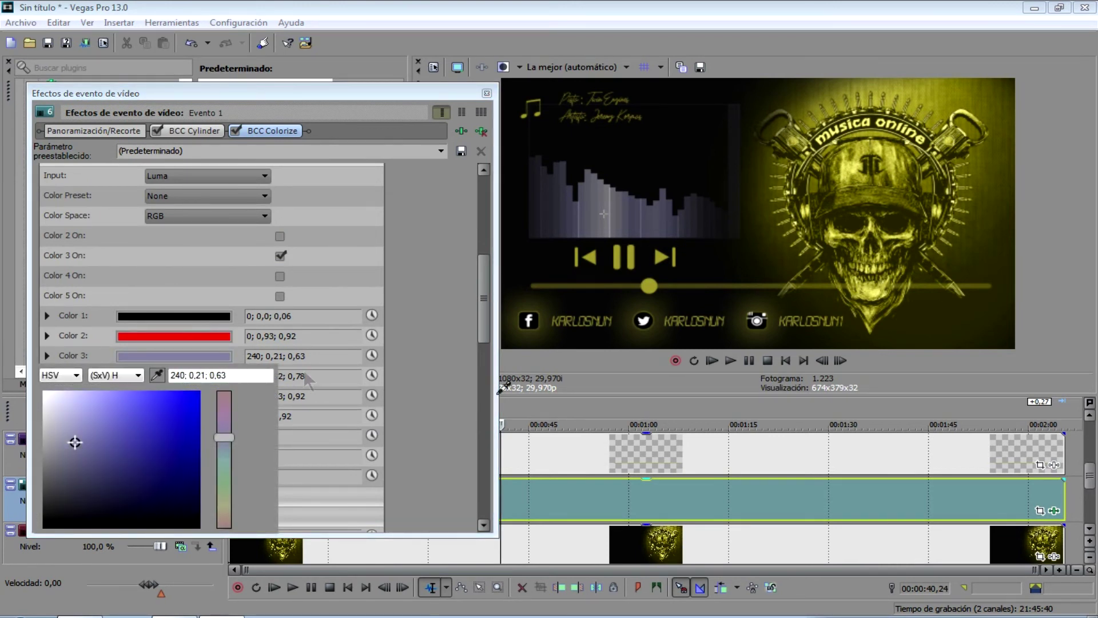
left_click(976, 88)
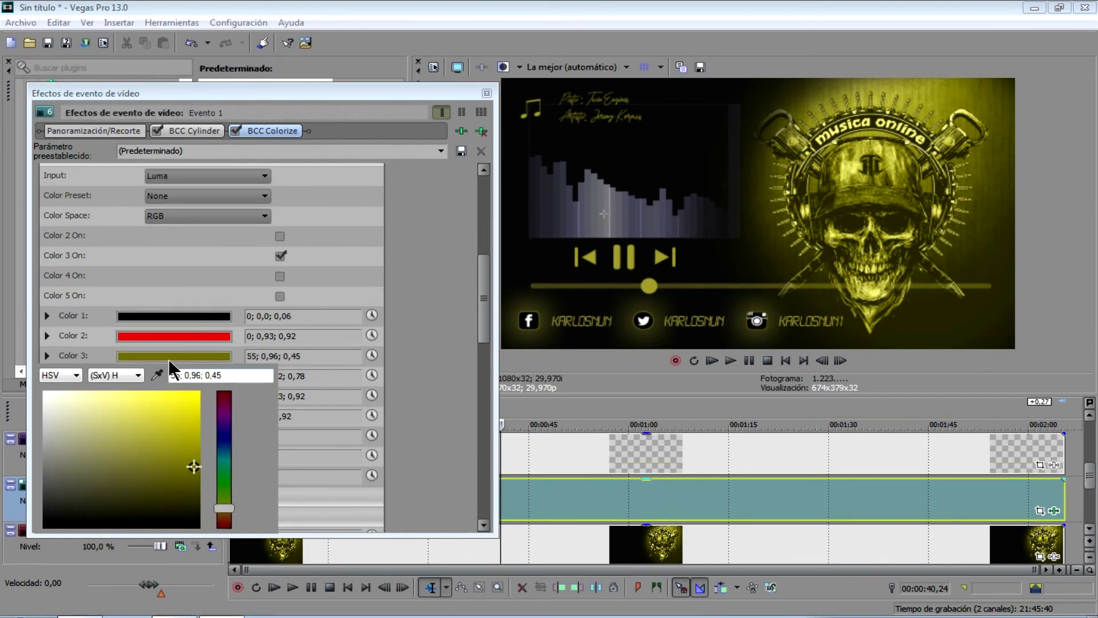
left_click(480, 313)
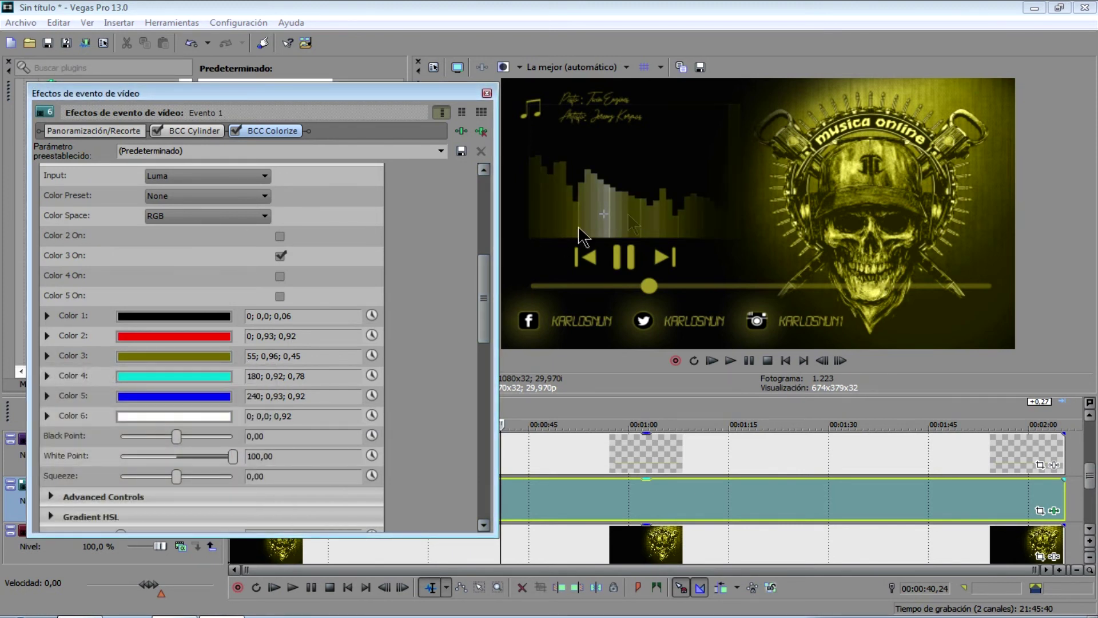
Step: Set Color 2 to the light yellow 55; 0,59; 0,84 sampled from the skull's cap, and enable Color 2
left_click(172, 335)
left_click(158, 355)
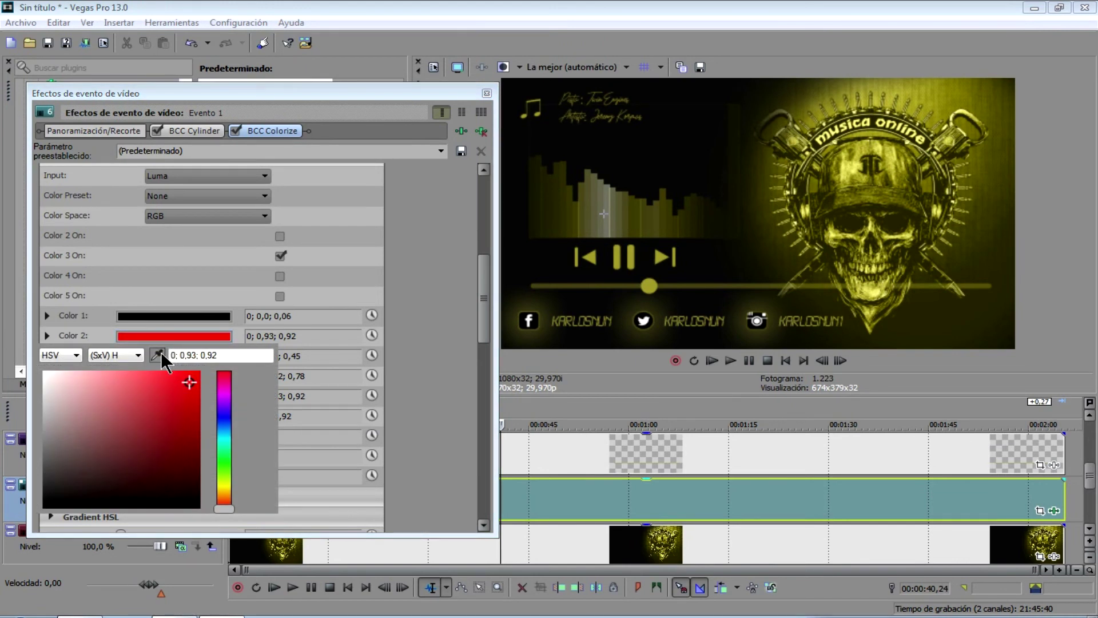
left_click(852, 172)
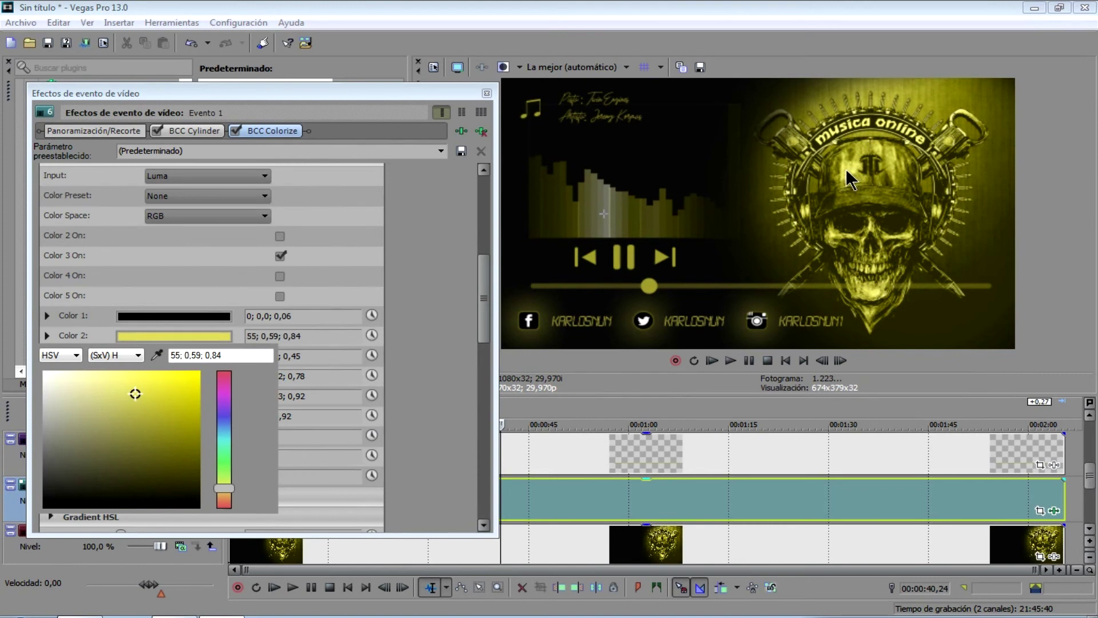
left_click(483, 282)
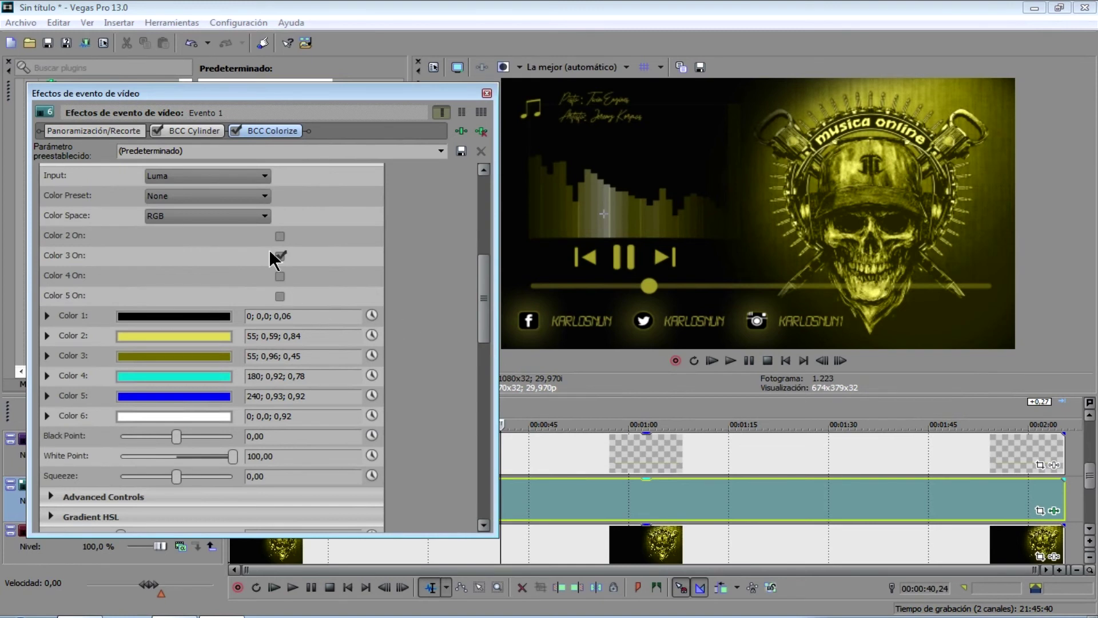
left_click(280, 236)
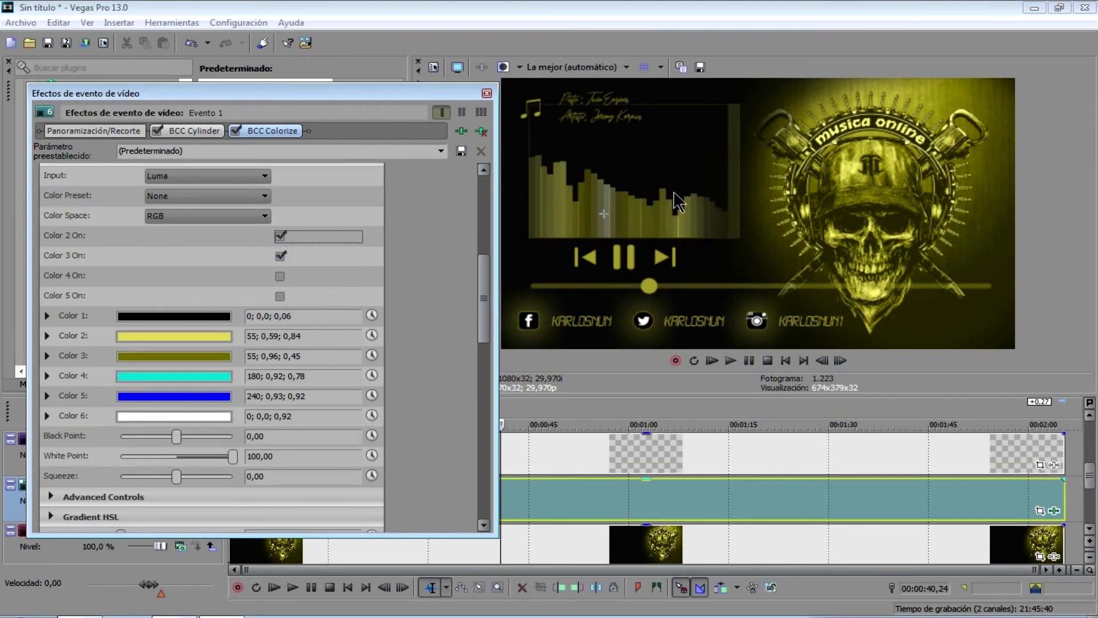
Step: Raise the Graph Opacity in BCC Cylinder's Audio Graph Options to 100 and close the effect settings
left_click(204, 129)
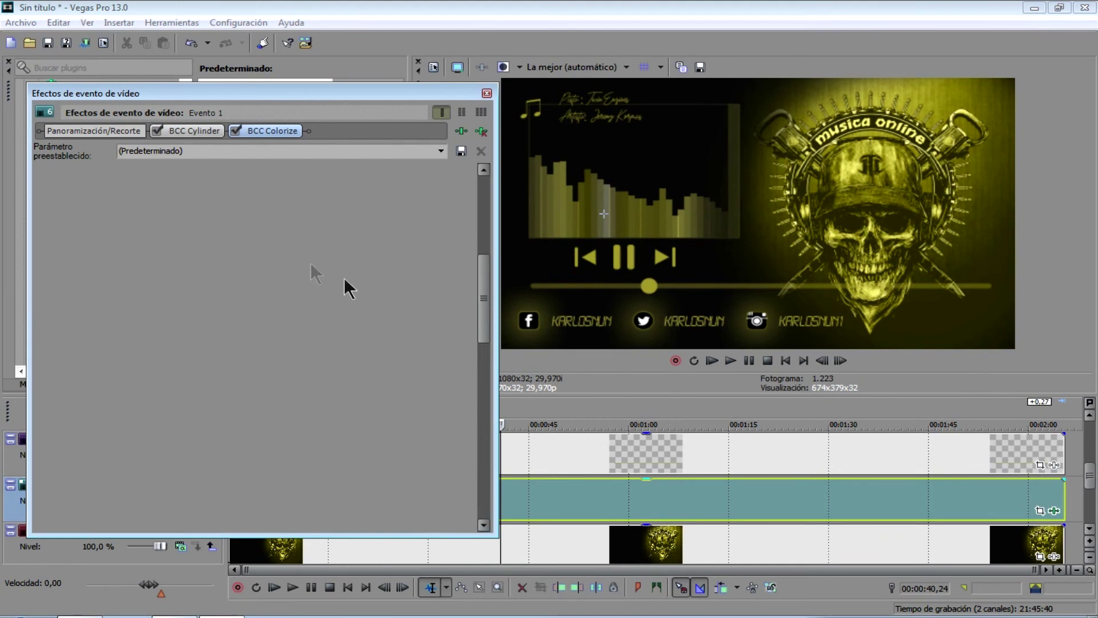
left_click_drag(484, 279, 488, 486)
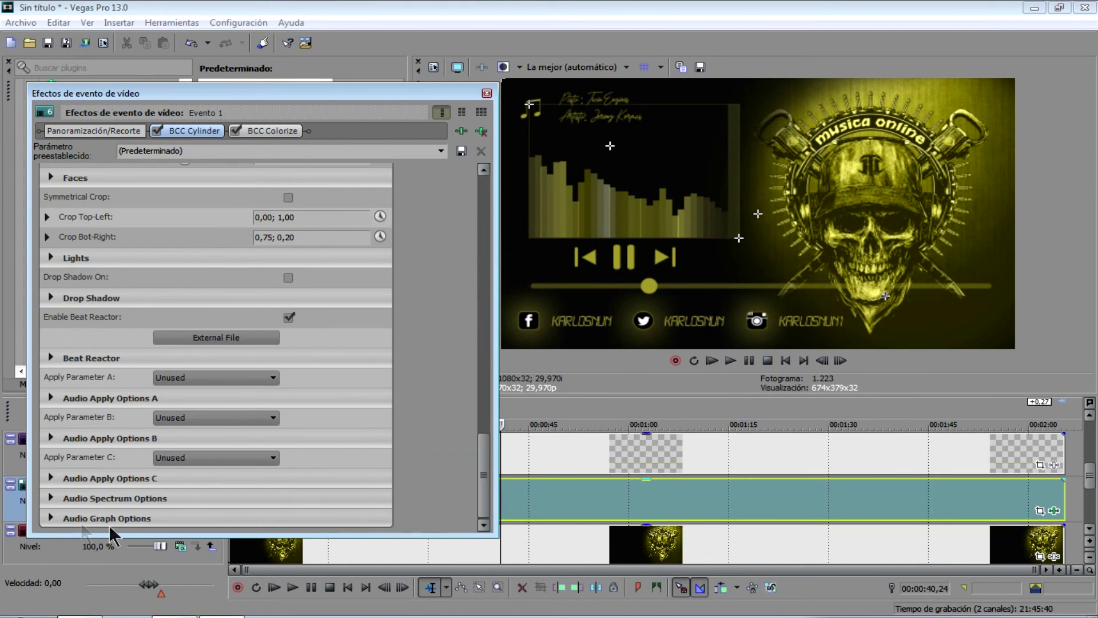
left_click(50, 517)
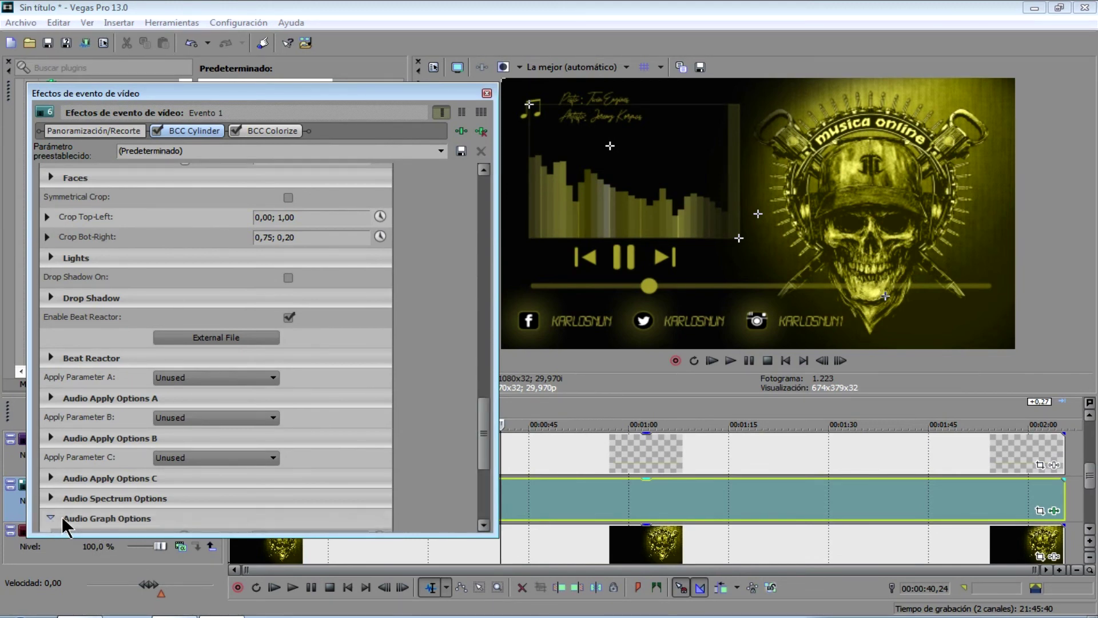
left_click_drag(483, 435, 483, 498)
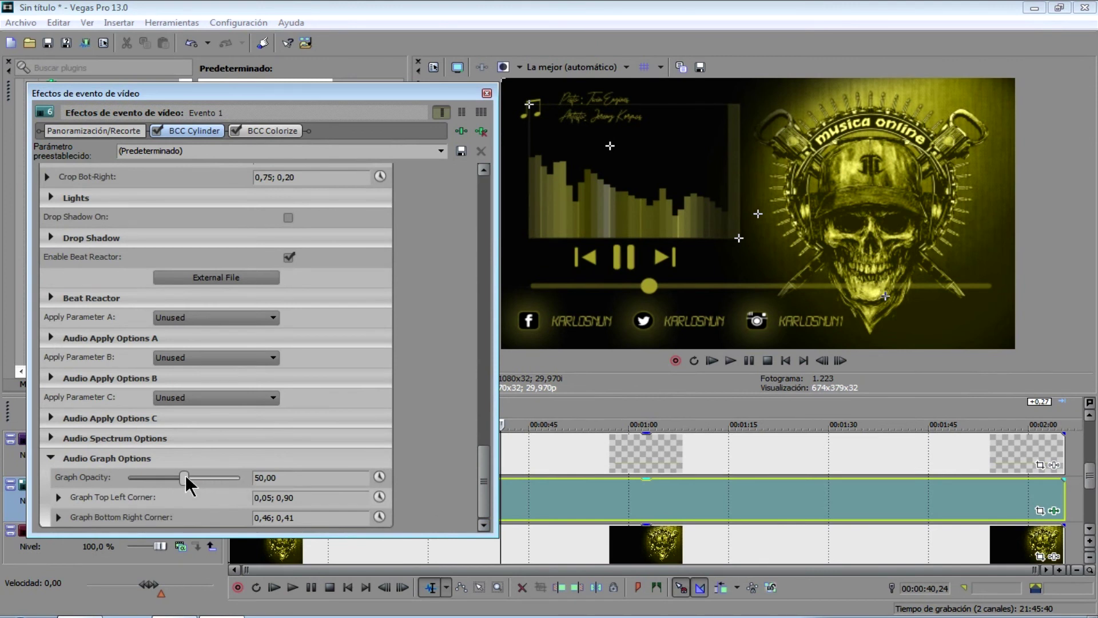
left_click(238, 478)
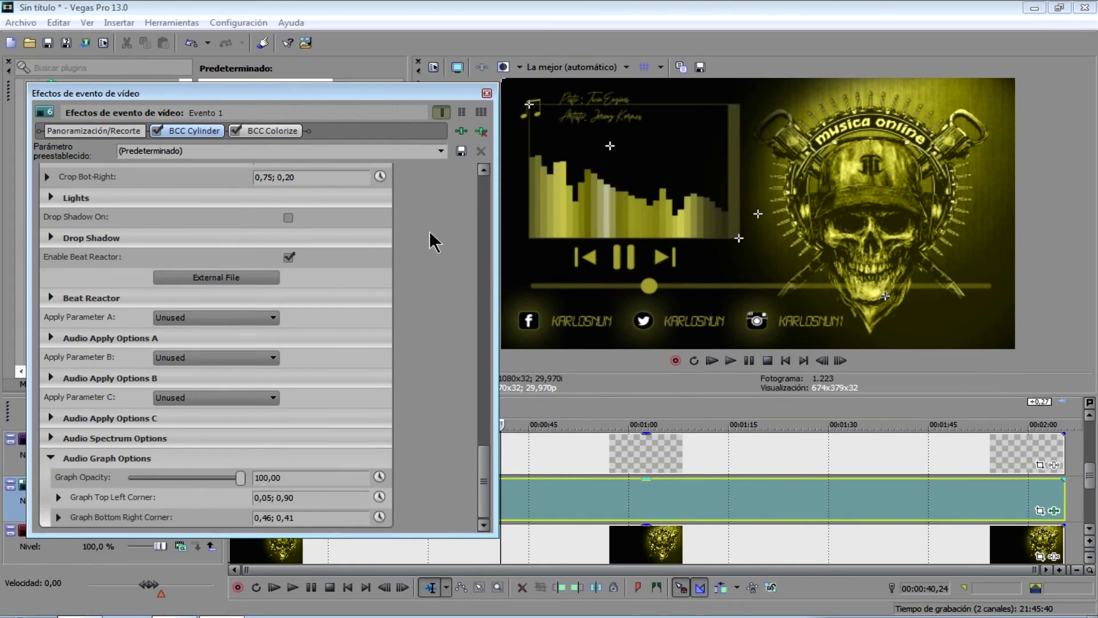
left_click(486, 93)
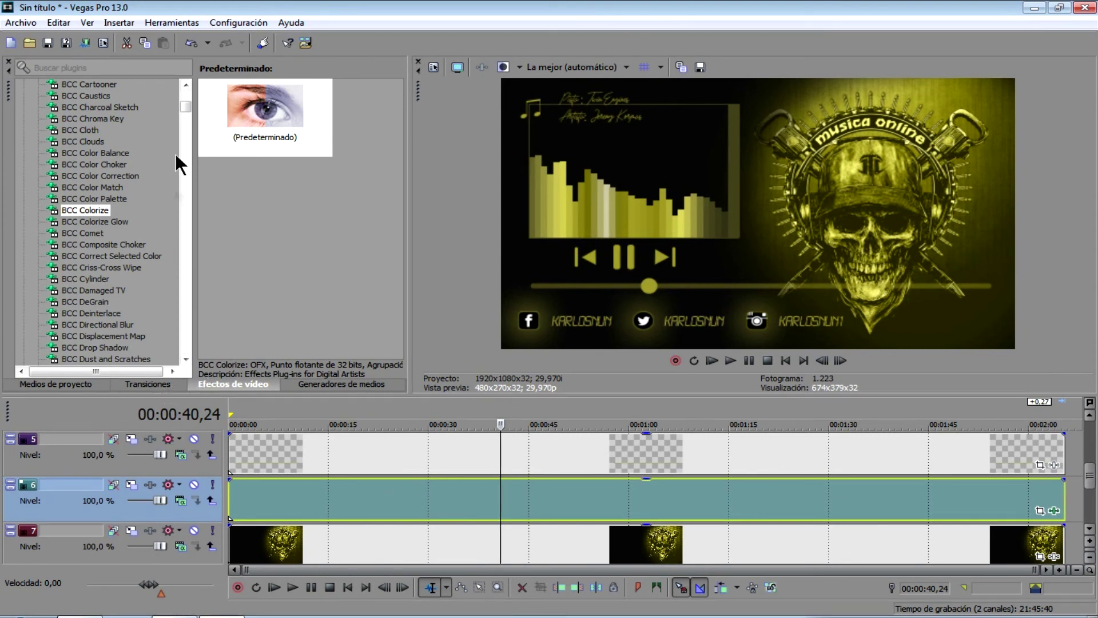
Step: Apply the default Clave cromática video effect to the spectrum event on track 6
left_click_drag(186, 104, 184, 196)
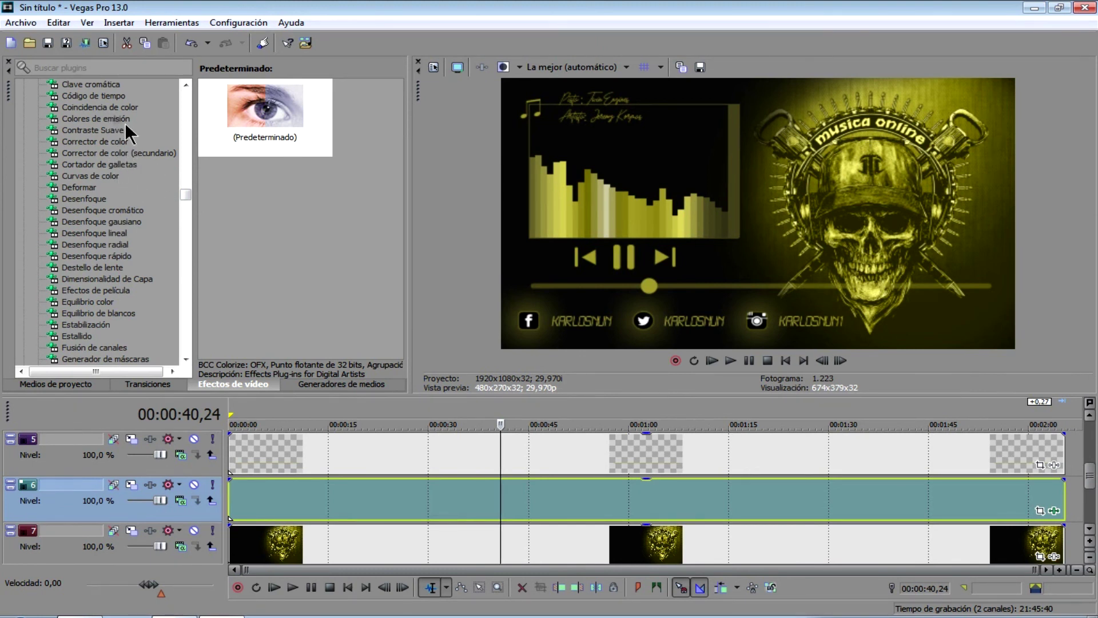
left_click(106, 86)
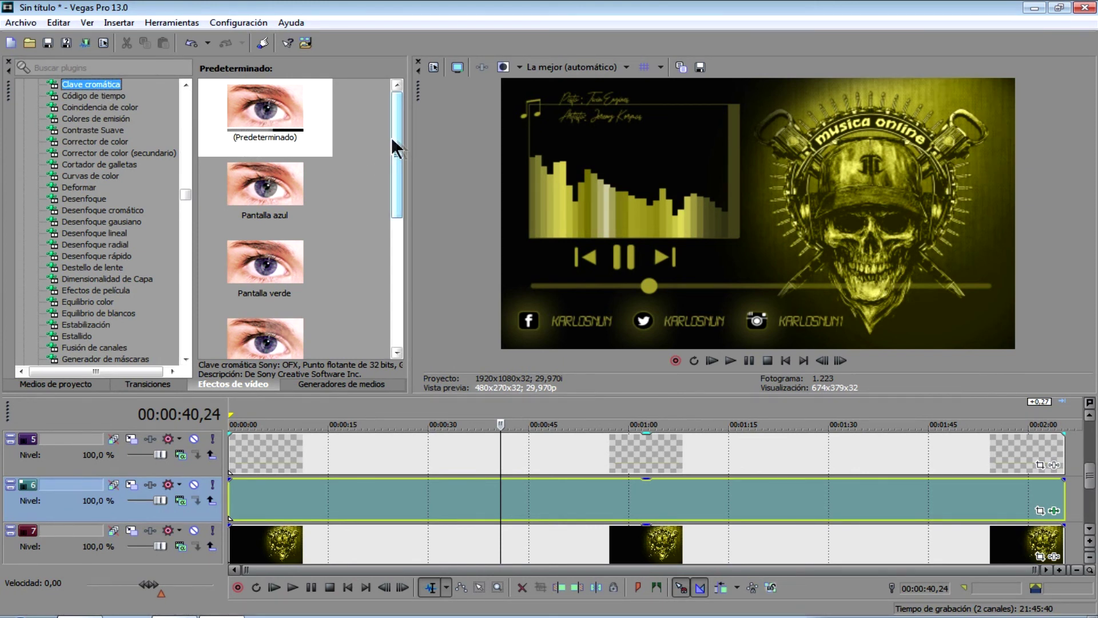
left_click_drag(269, 114, 347, 486)
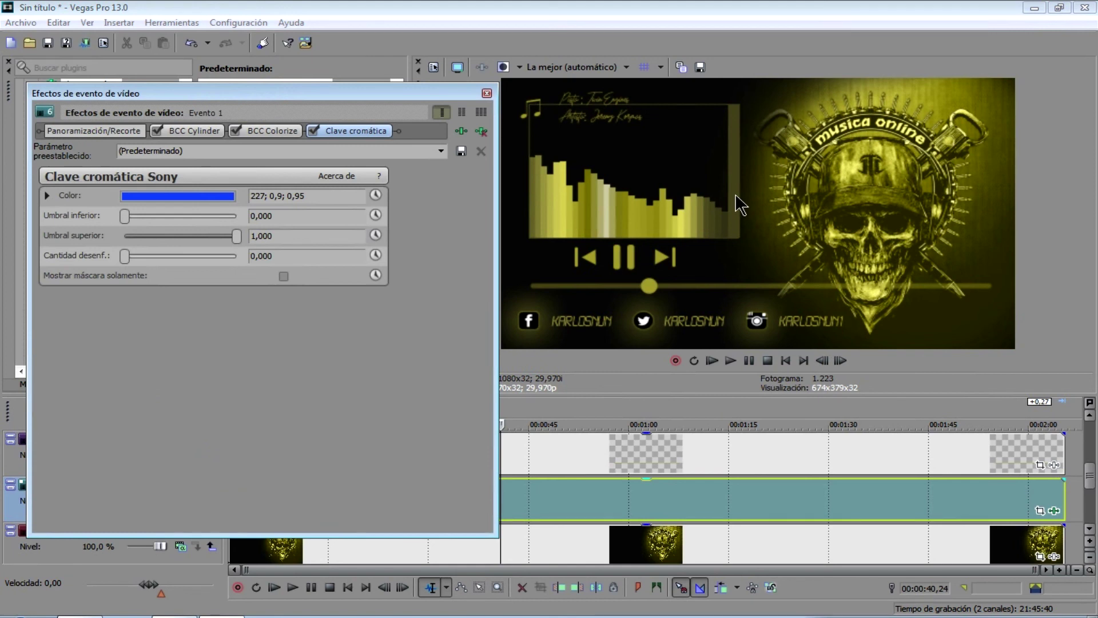
Step: Set the chroma key colour to 55; 0,5; 0,29 sampled from the border around the spectrum, and close the effect settings
left_click(187, 198)
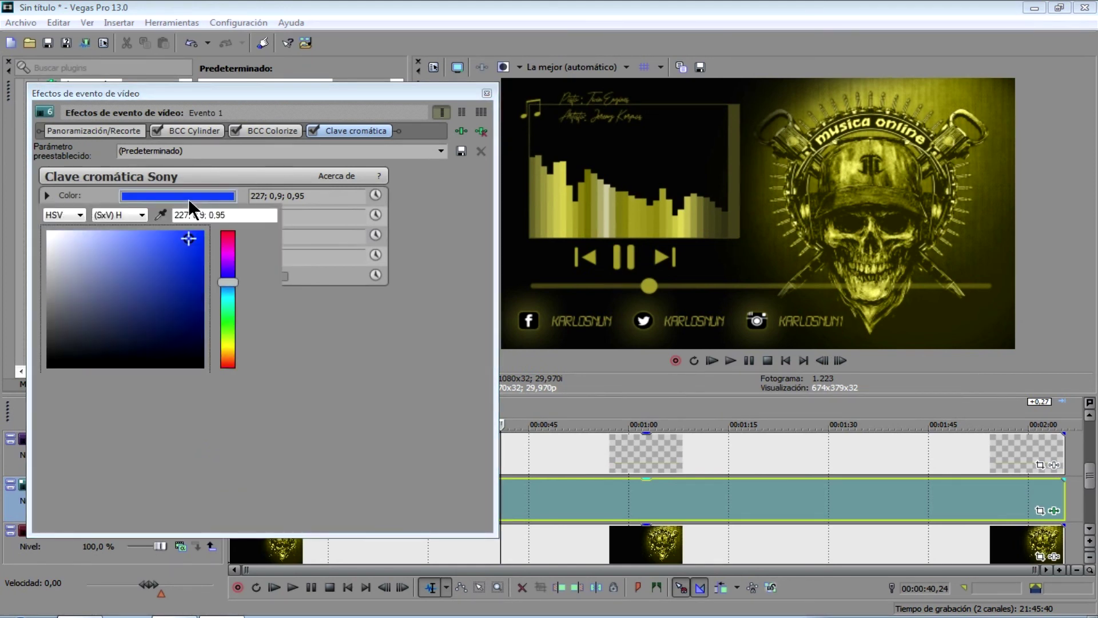
left_click(160, 215)
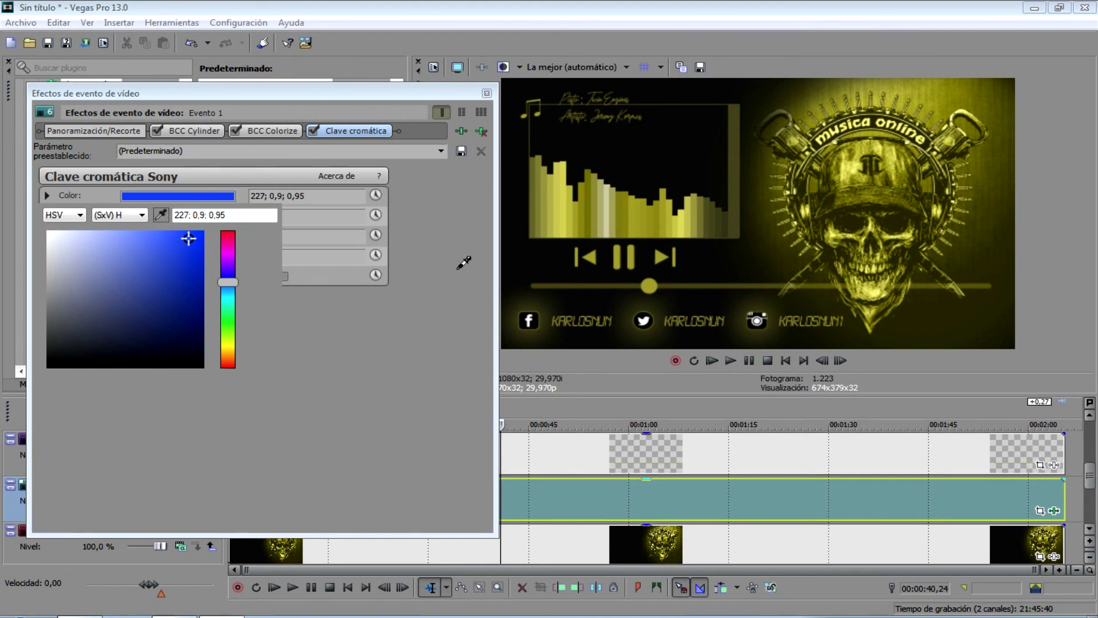
left_click(739, 159)
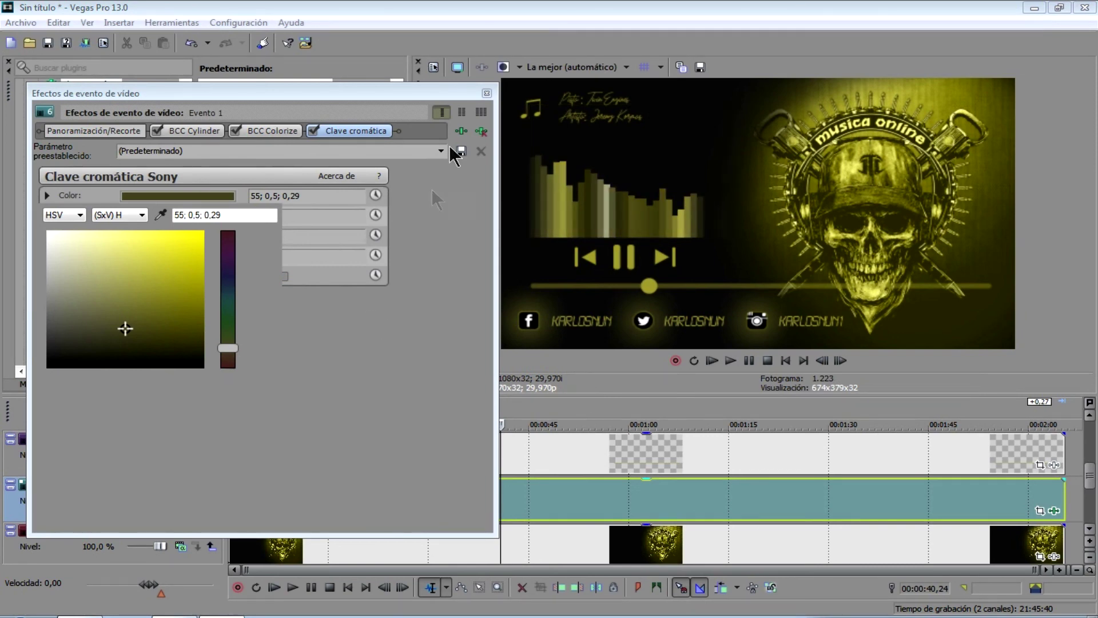
left_click(434, 235)
left_click(486, 93)
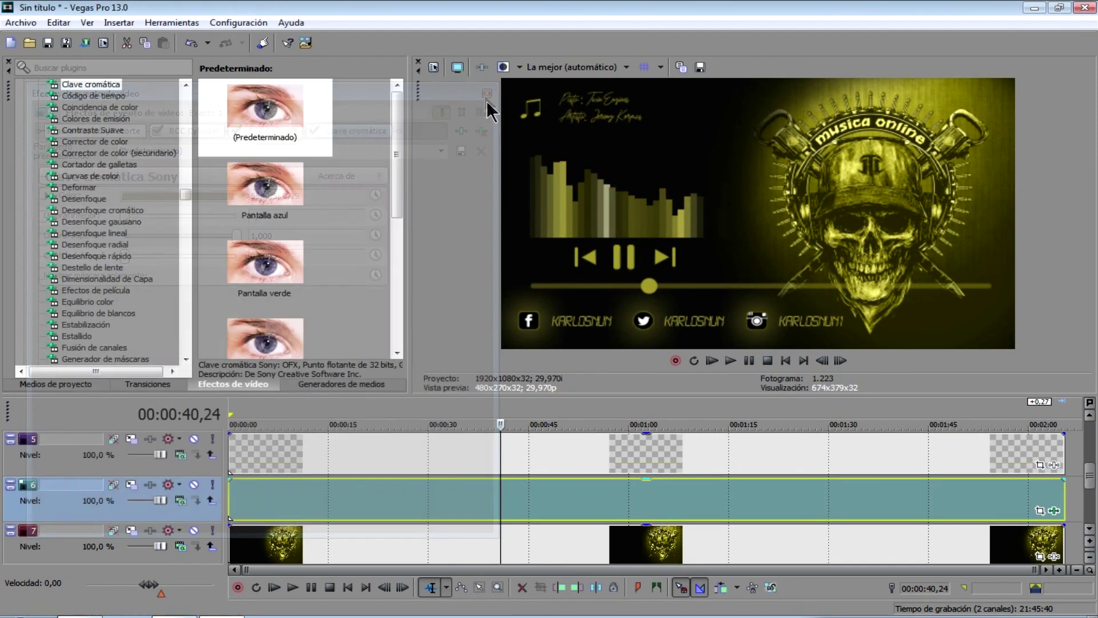